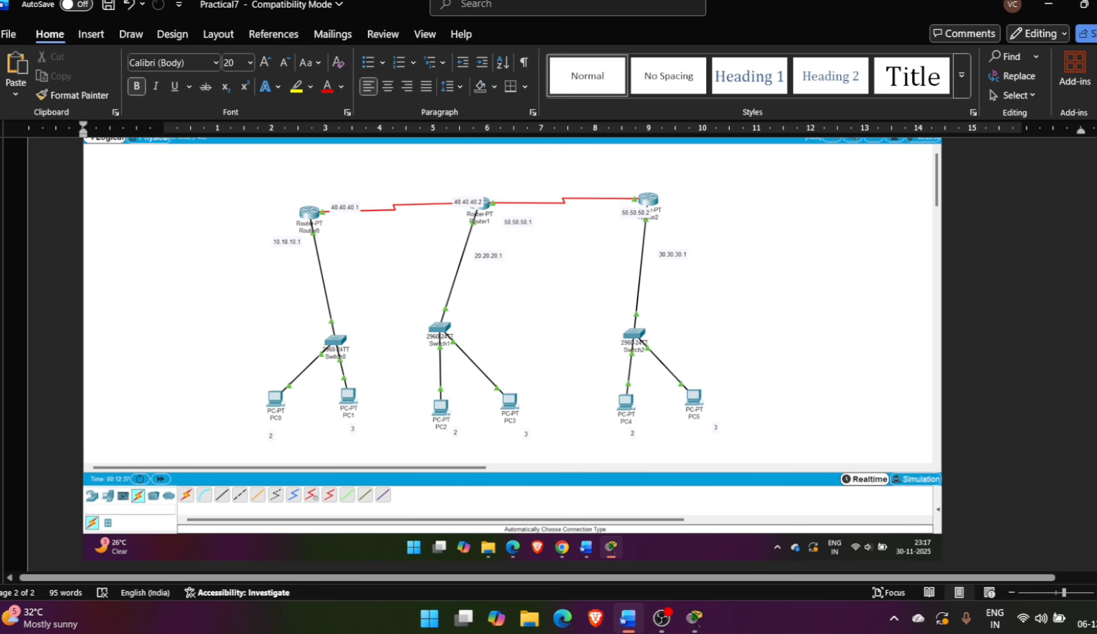
Switch to Cisco Packet Tracer and place three Router-PT routers in a row across the upper part of the logical workspace
click(694, 617)
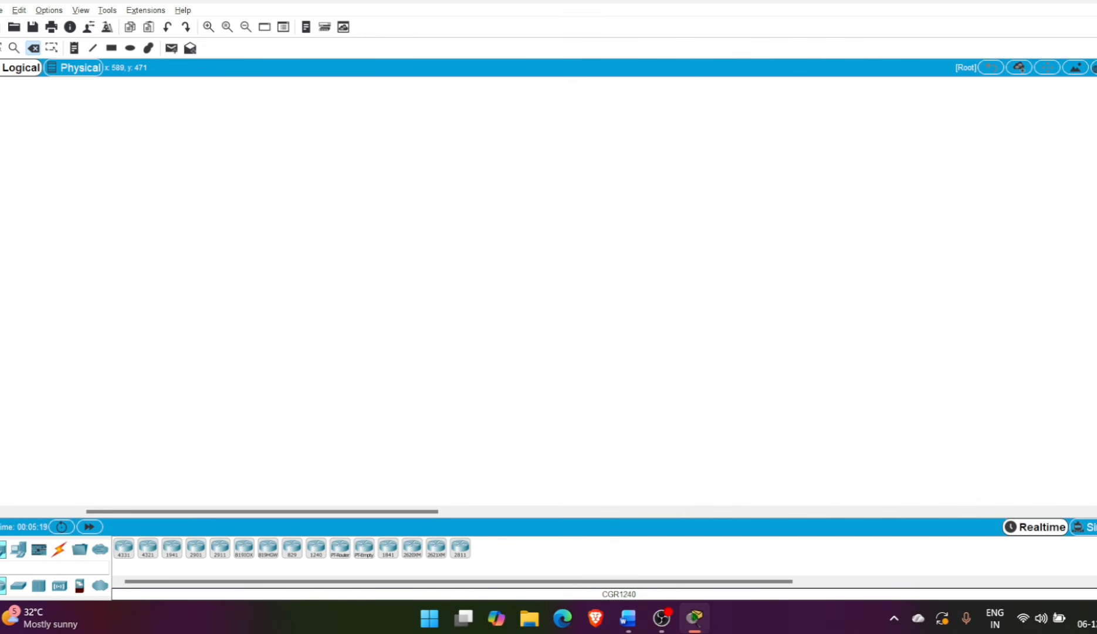
click(340, 548)
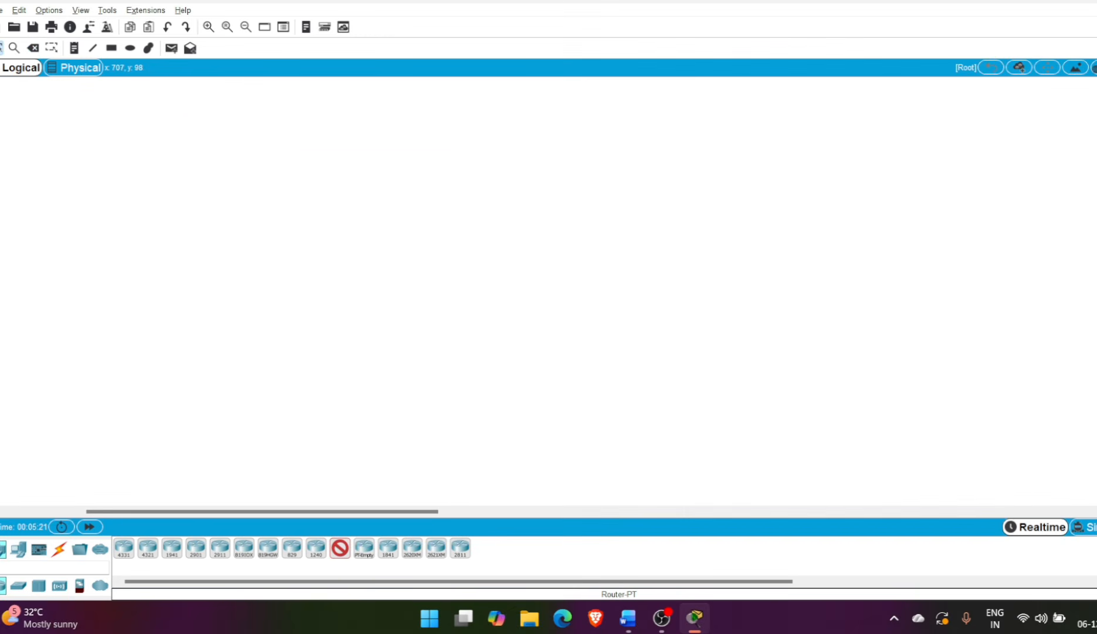
click(346, 174)
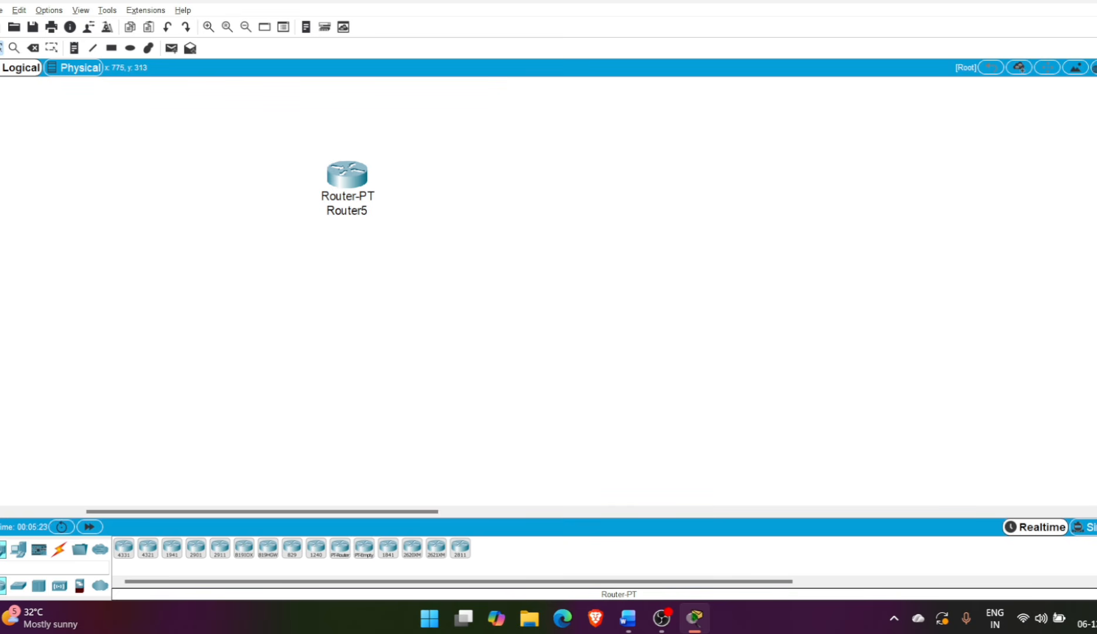
click(340, 547)
click(557, 179)
click(809, 186)
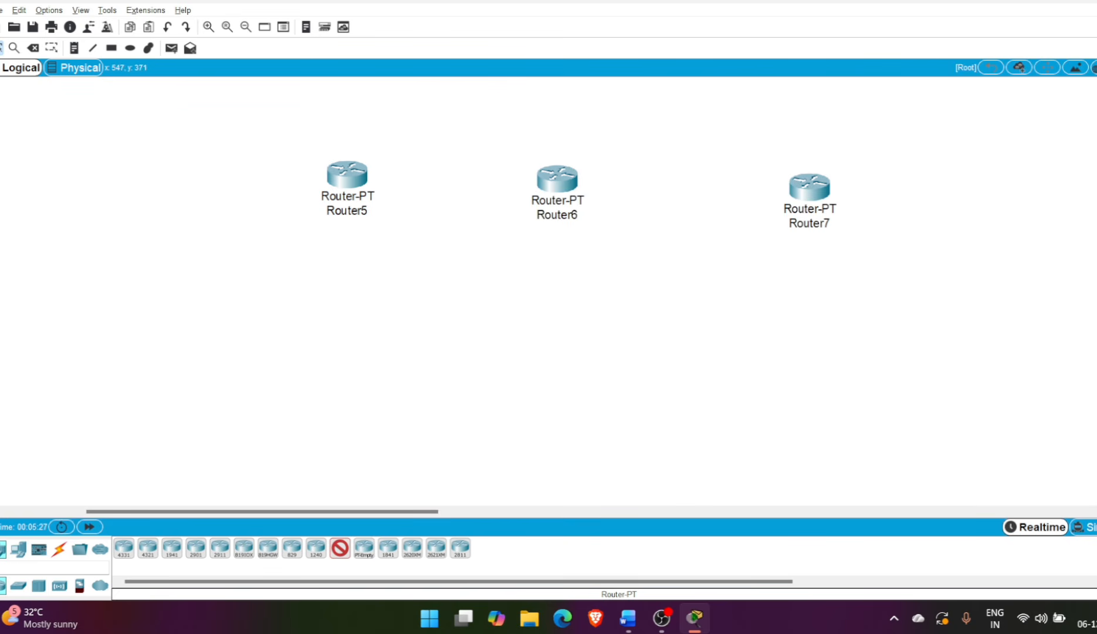
Place three 2960 switches, one below each router
click(18, 585)
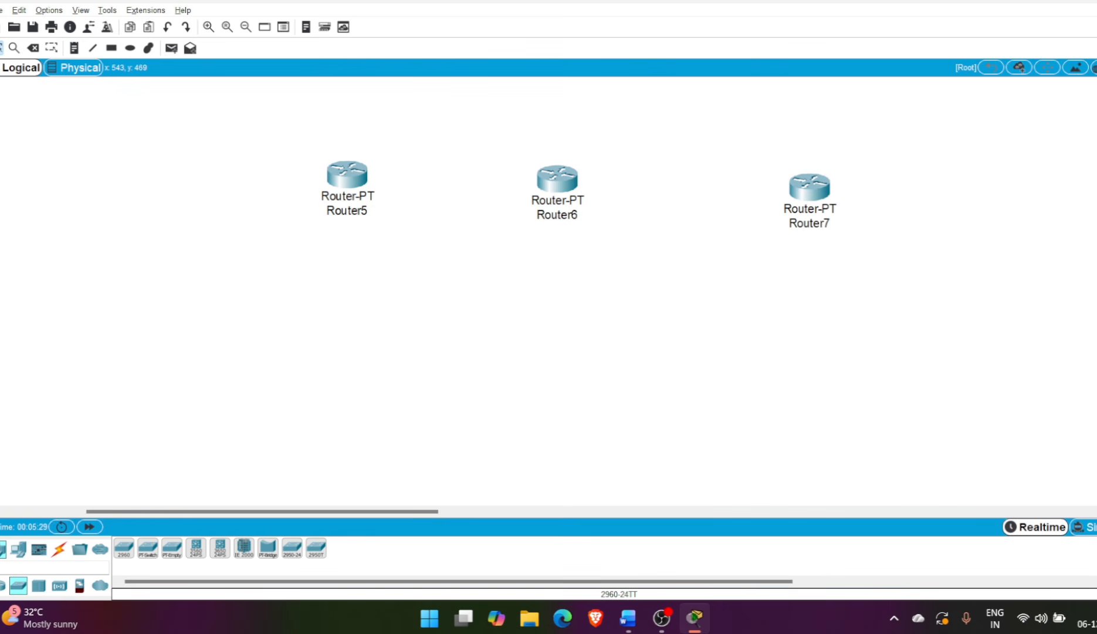
click(124, 547)
click(359, 319)
click(585, 305)
click(863, 303)
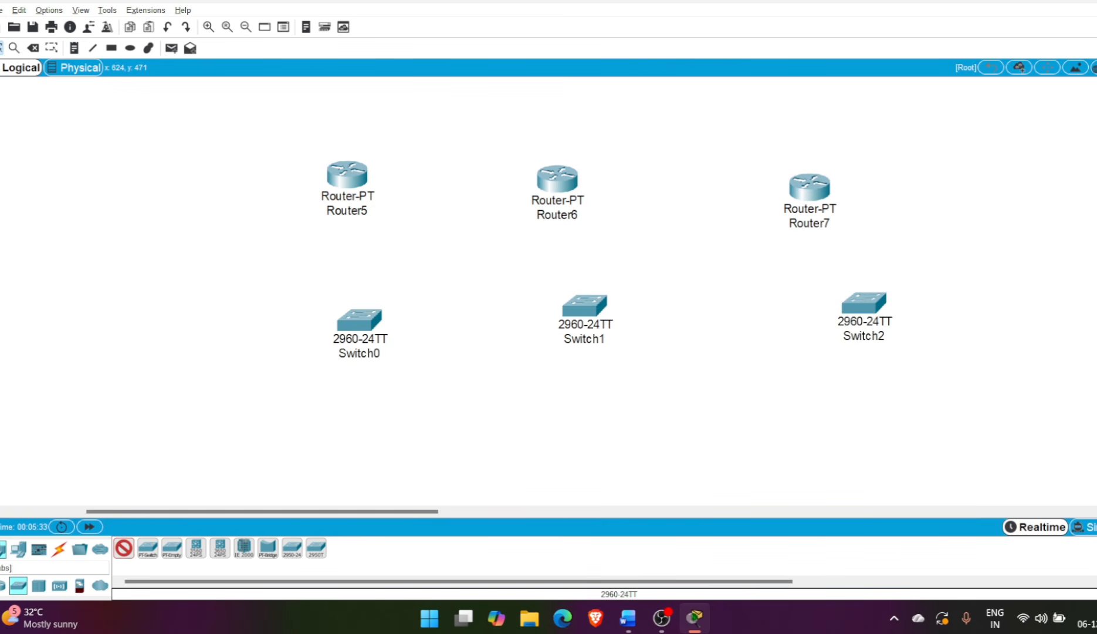
Place nine PC-PT end devices in a row, three below each switch
click(18, 549)
click(123, 548)
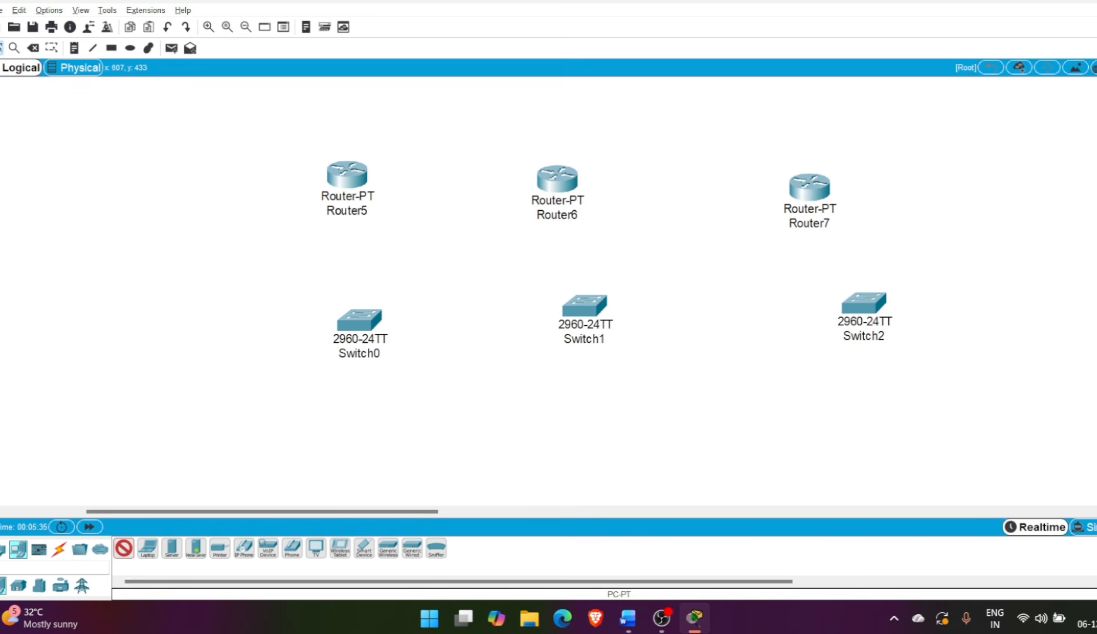
click(253, 474)
click(344, 474)
click(403, 475)
click(561, 464)
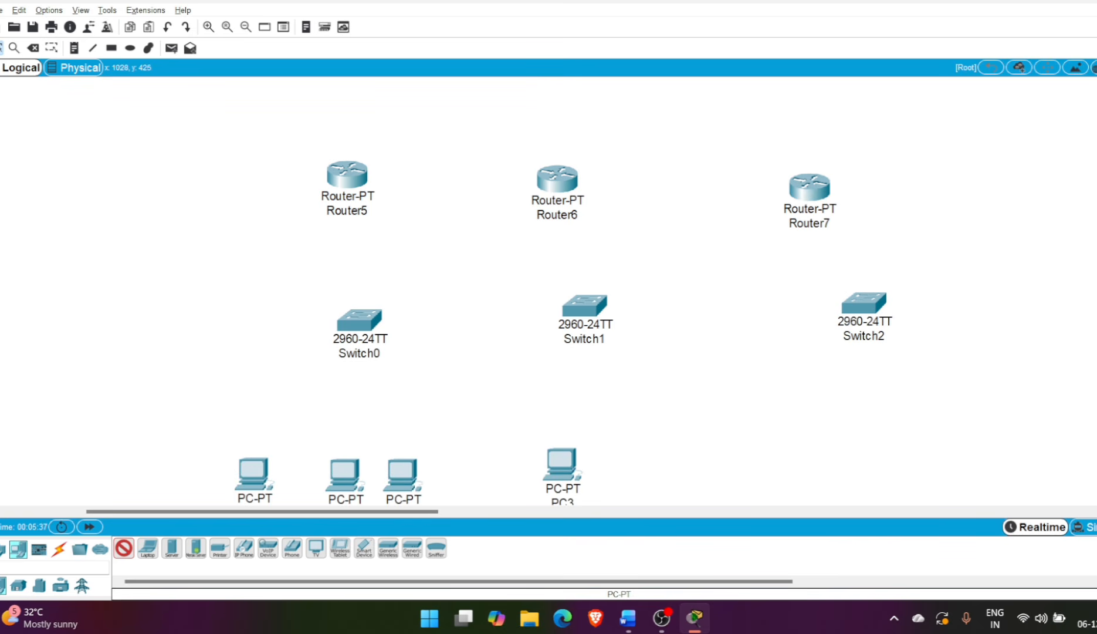
click(634, 466)
click(699, 473)
click(857, 457)
click(917, 464)
click(978, 466)
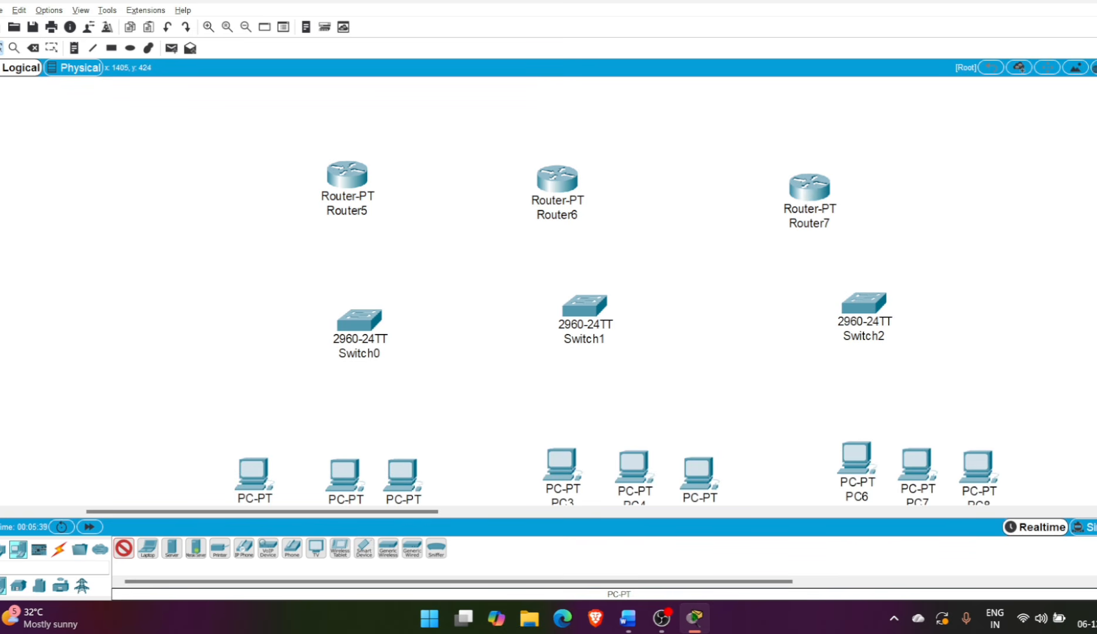
Connect PC0, PC1 and PC2 to Switch0 using the automatic connection type
scroll(549, 290, down, 5)
scroll(549, 291, up, 4)
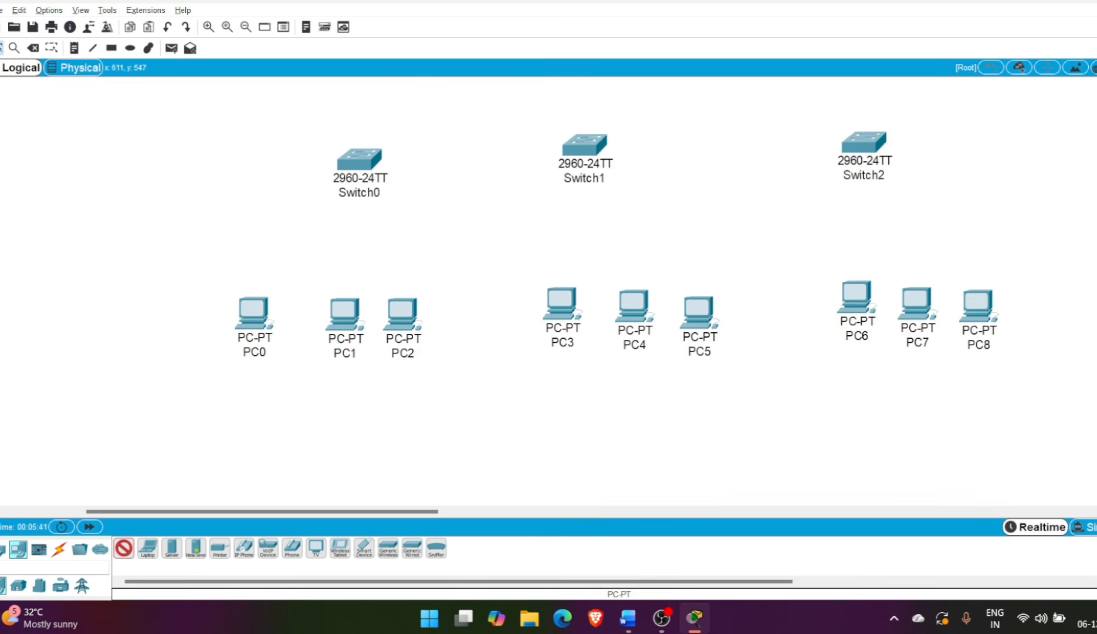
scroll(549, 290, up, 3)
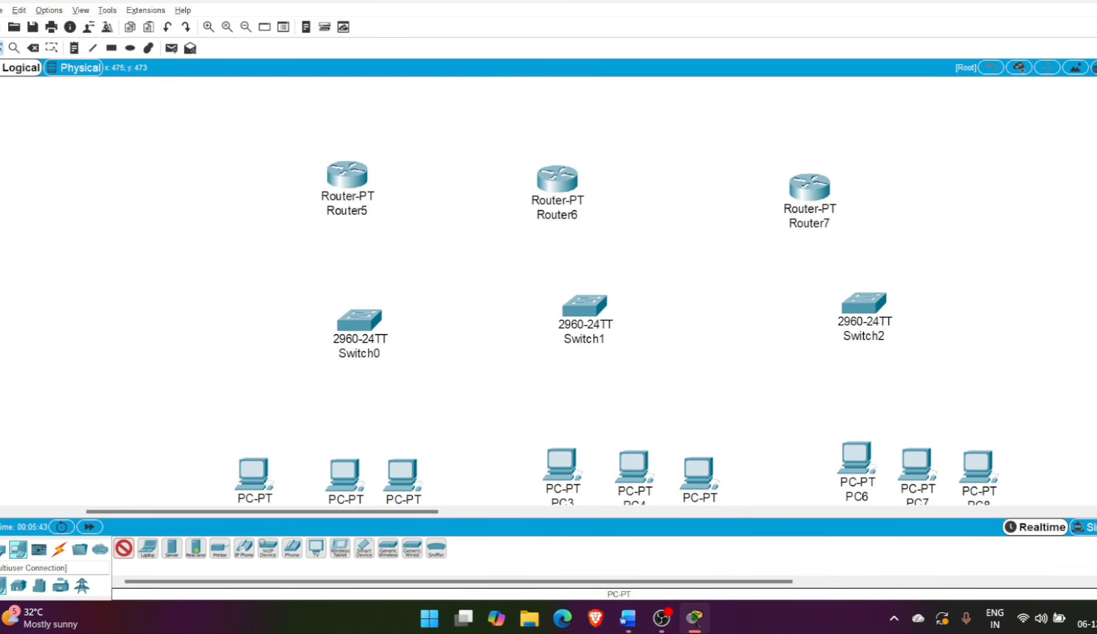
click(59, 549)
click(124, 548)
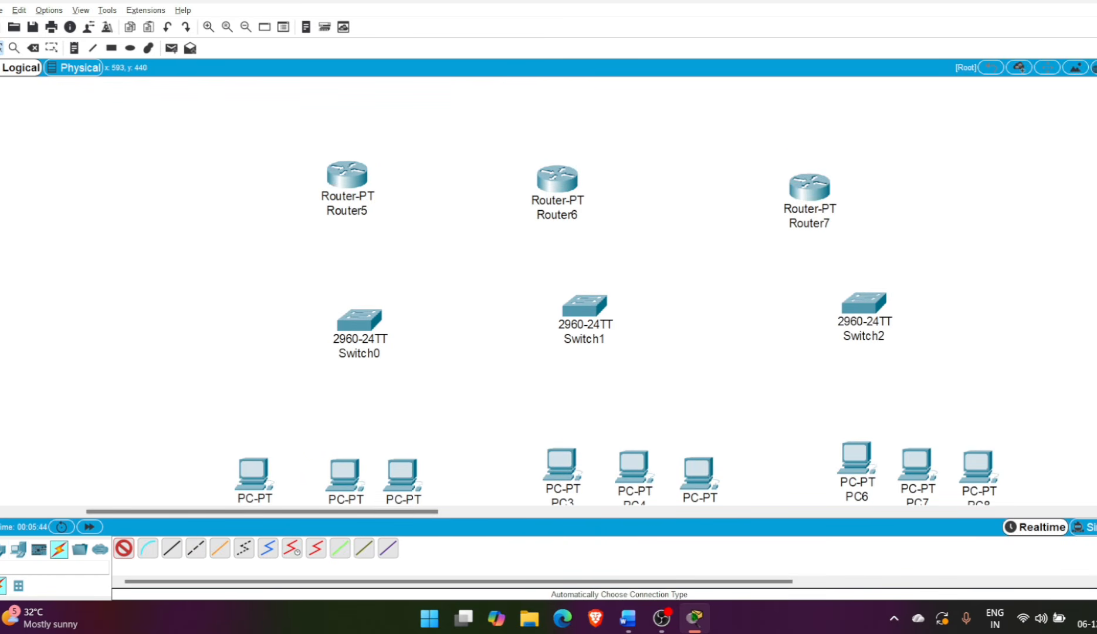
click(254, 474)
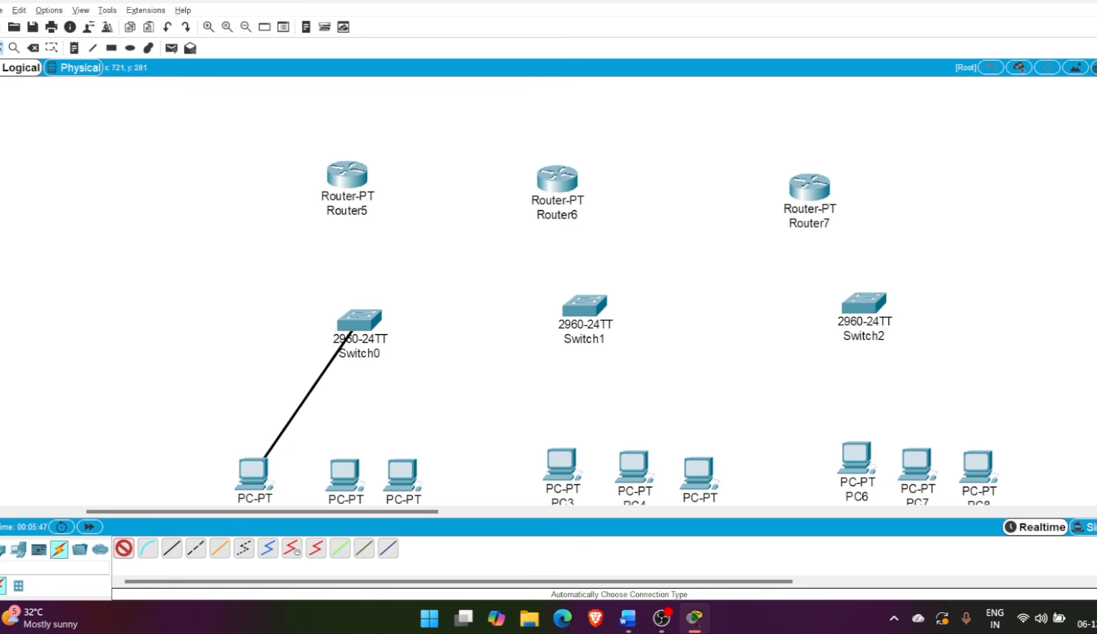
click(354, 330)
click(345, 474)
click(359, 326)
click(124, 547)
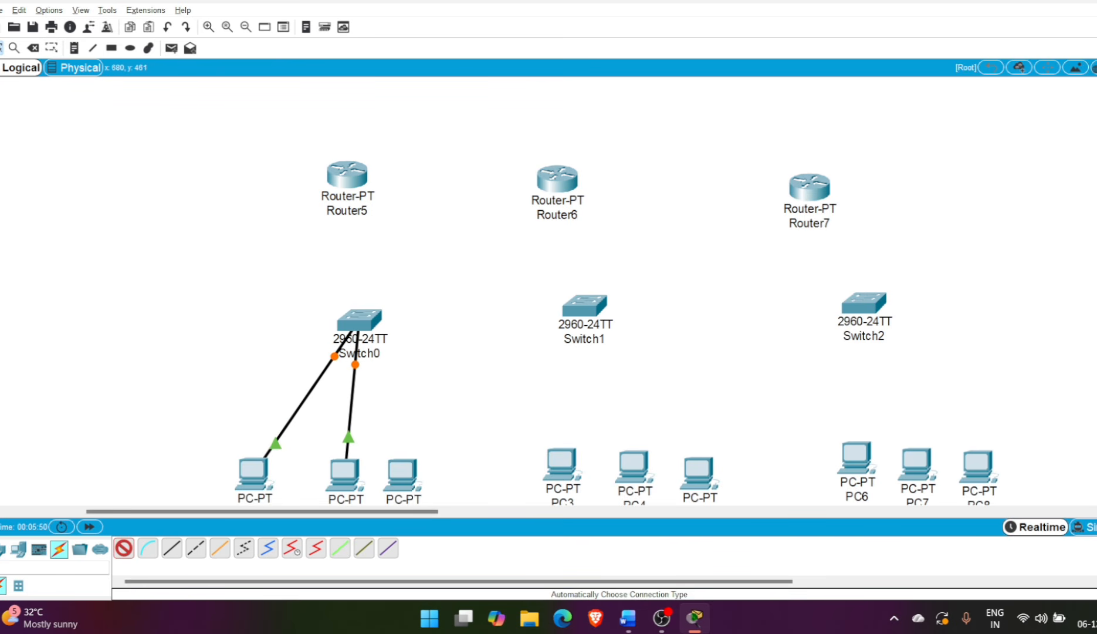
click(402, 473)
click(361, 322)
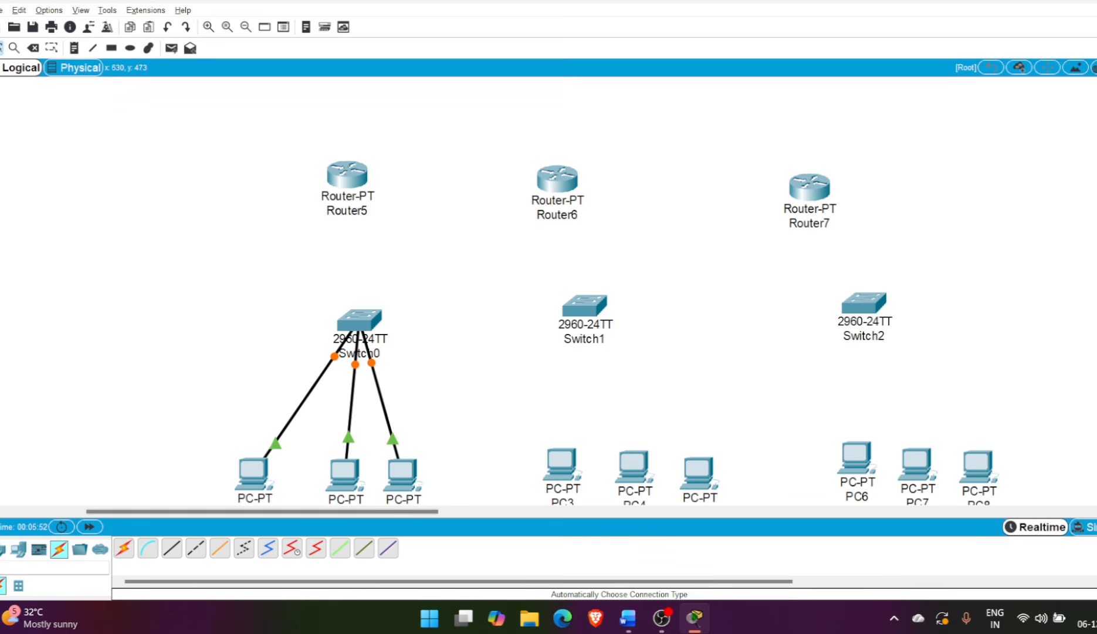
Connect Switch0 to Router5 using the automatic connection type
click(124, 548)
click(359, 322)
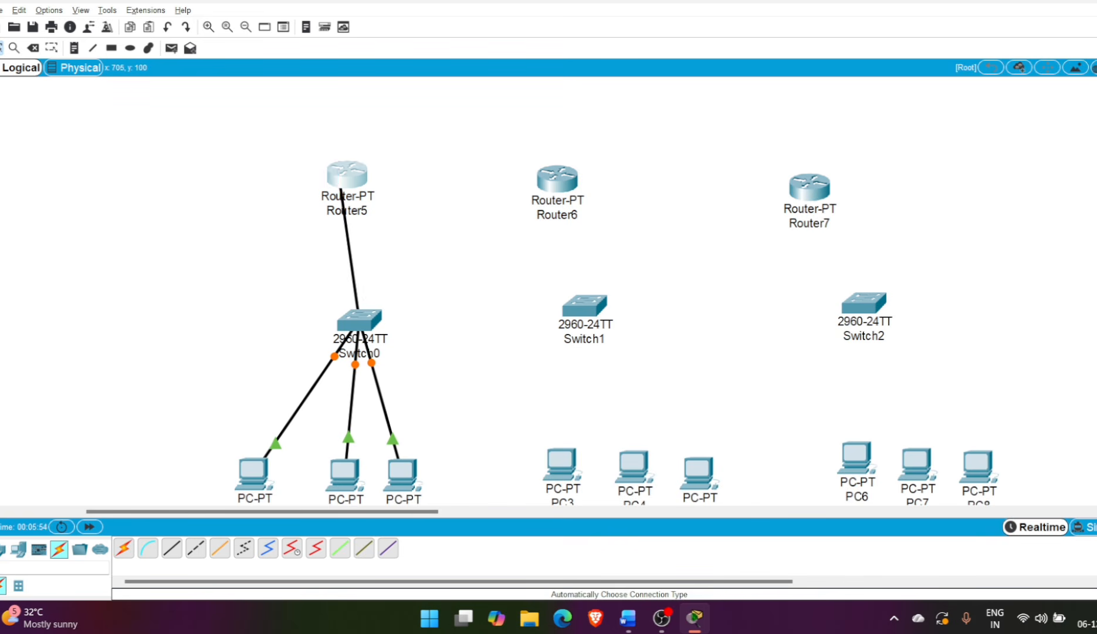
click(347, 175)
Connect PC3, PC4 and PC5 to Switch1 using the automatic connection type
click(123, 548)
click(562, 463)
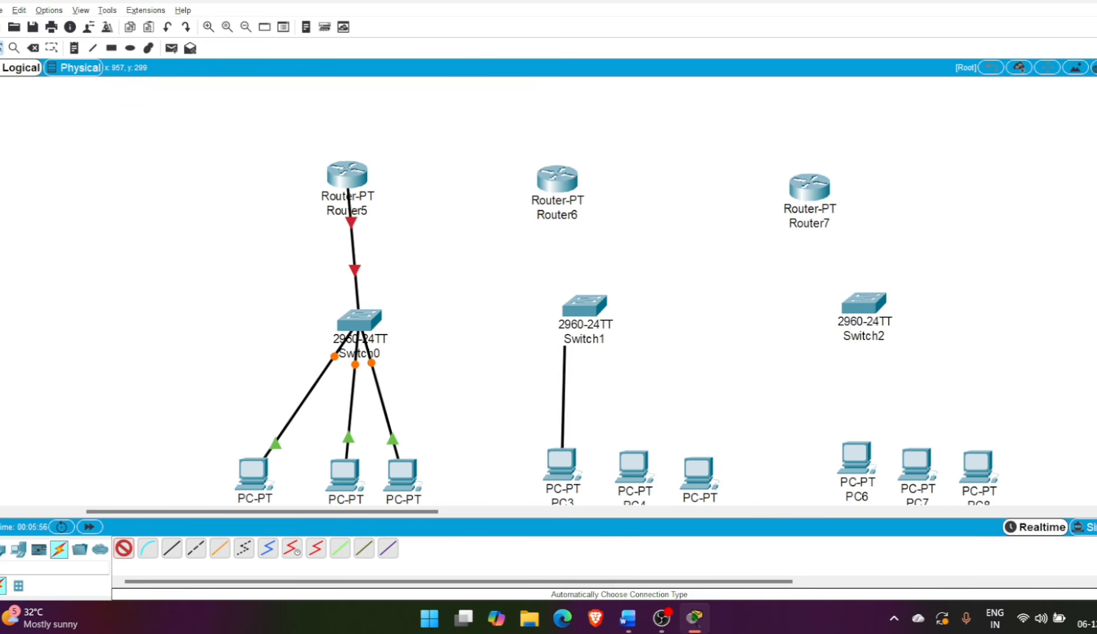
click(584, 305)
click(124, 548)
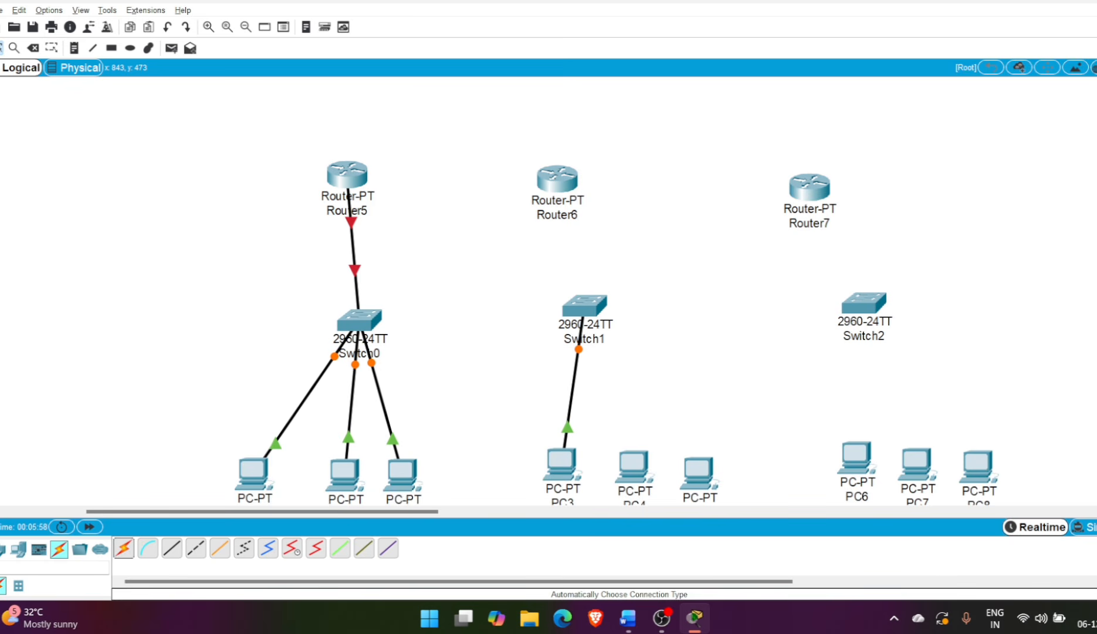
click(633, 468)
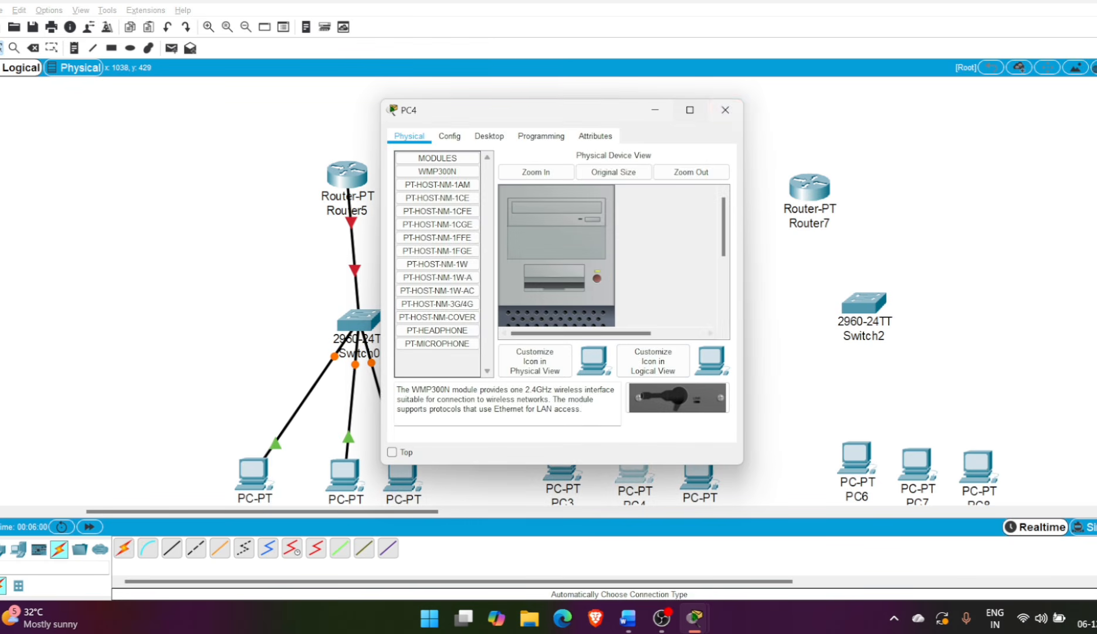
click(726, 110)
click(124, 548)
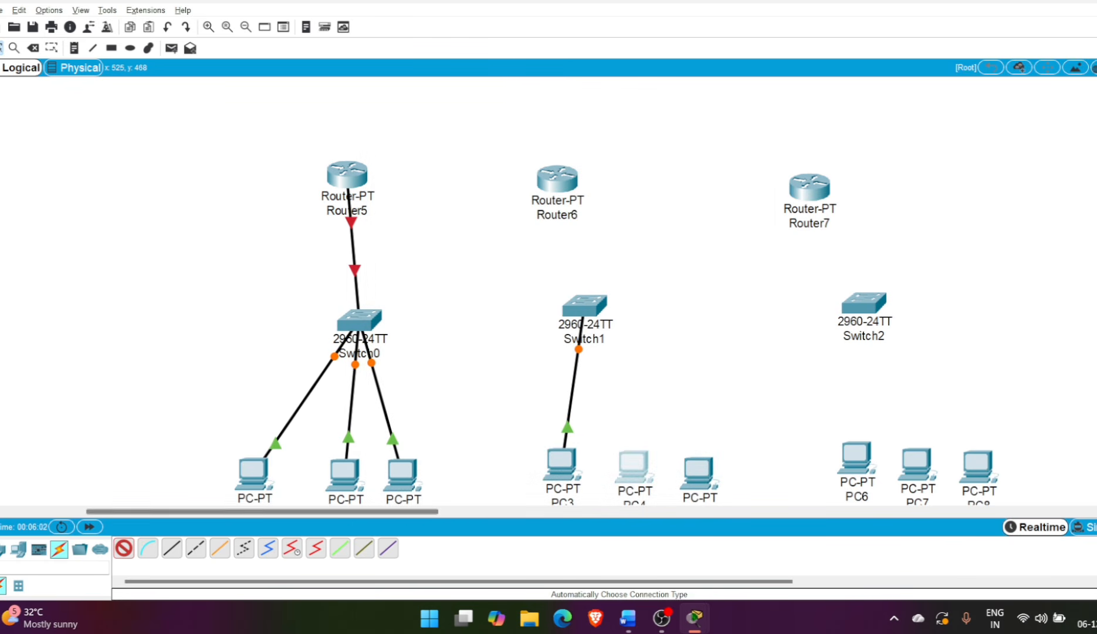
click(634, 468)
click(585, 306)
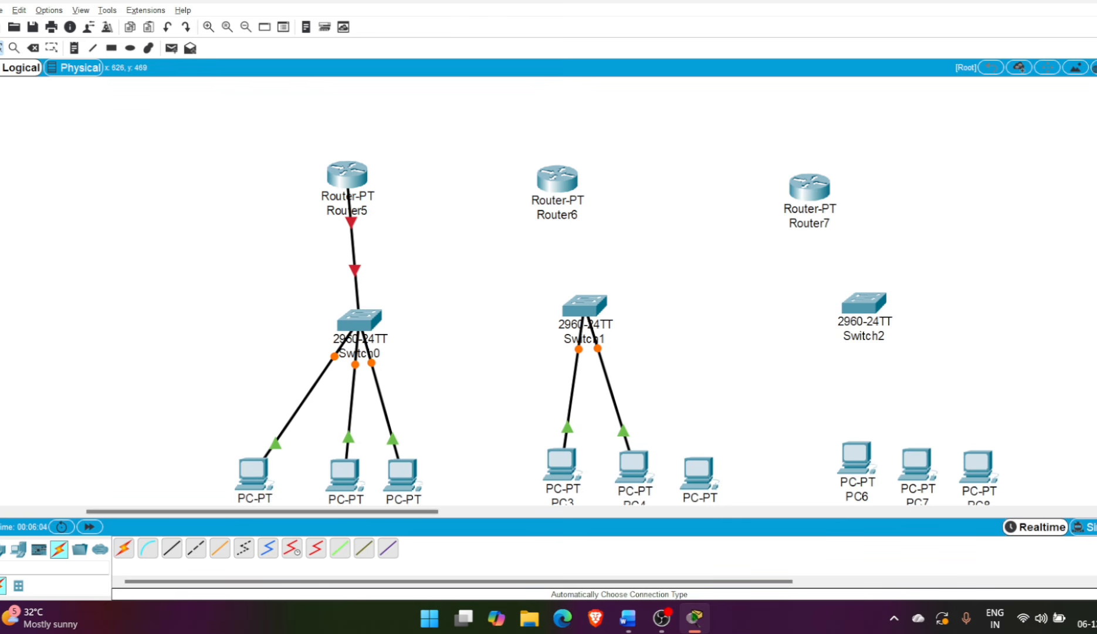
click(124, 547)
click(698, 470)
click(585, 306)
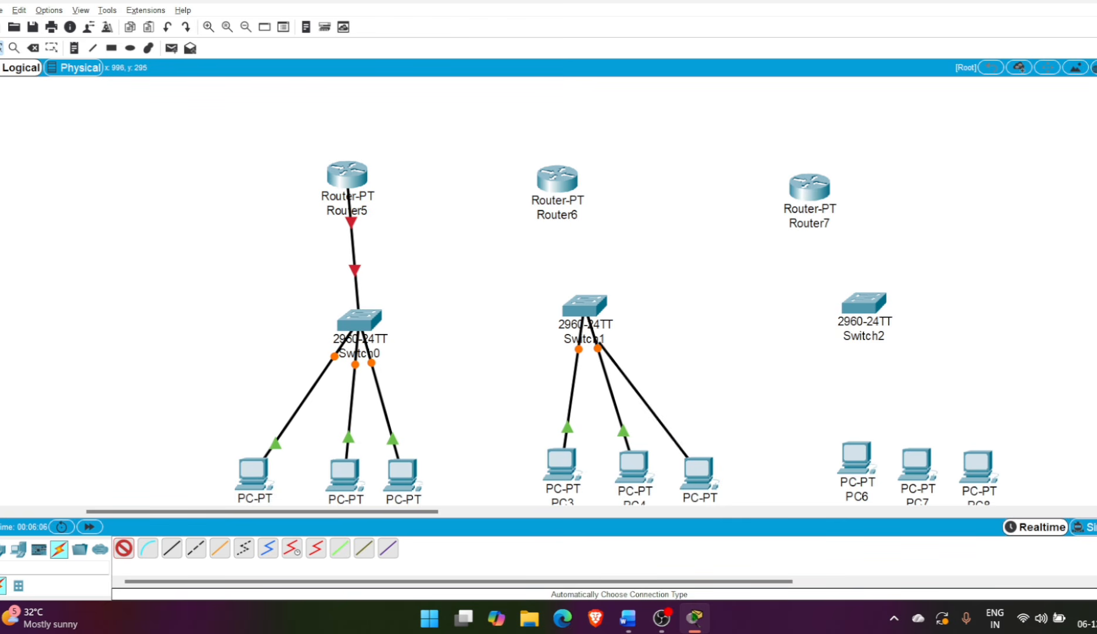
Connect Router6 to Switch1 using the automatic connection type
click(124, 548)
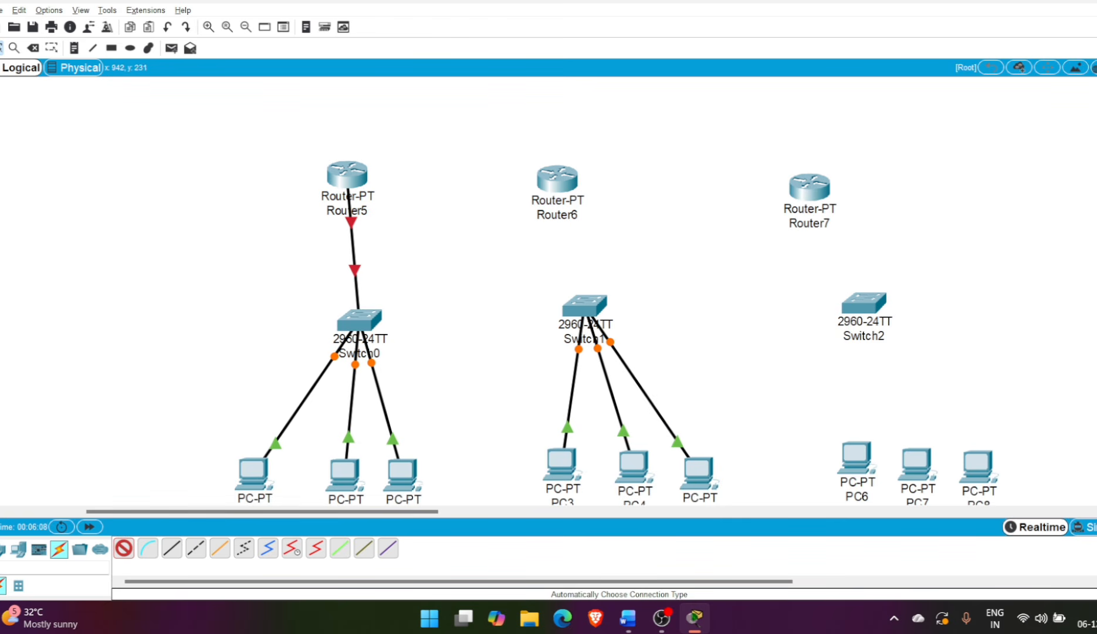
click(557, 178)
click(585, 305)
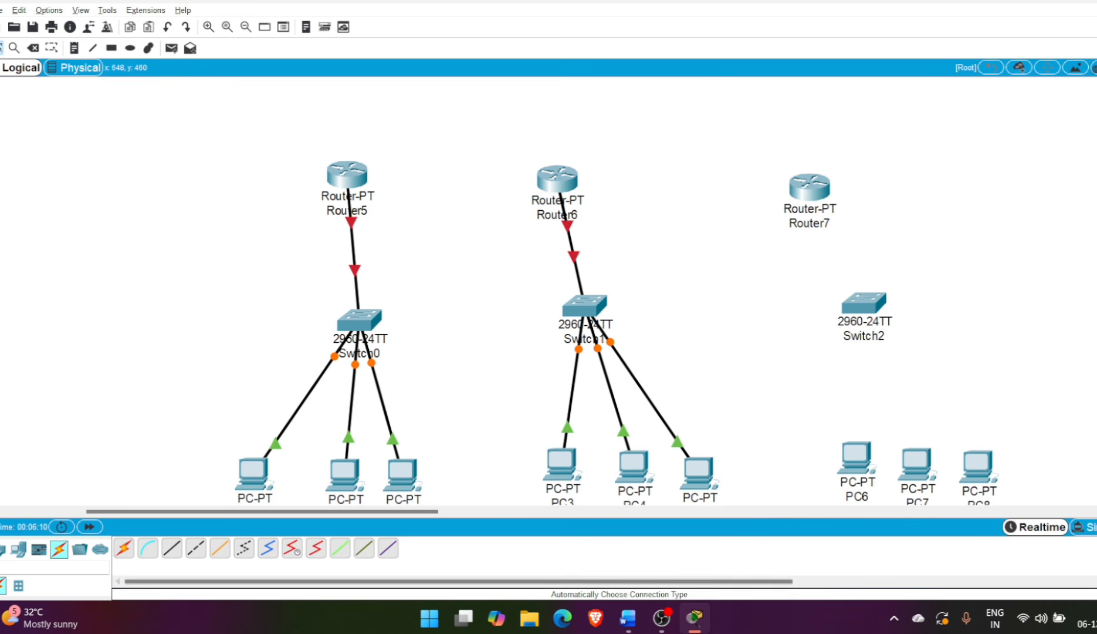
Connect PC6, PC7 and PC8 to Switch2 using the automatic connection type
click(856, 456)
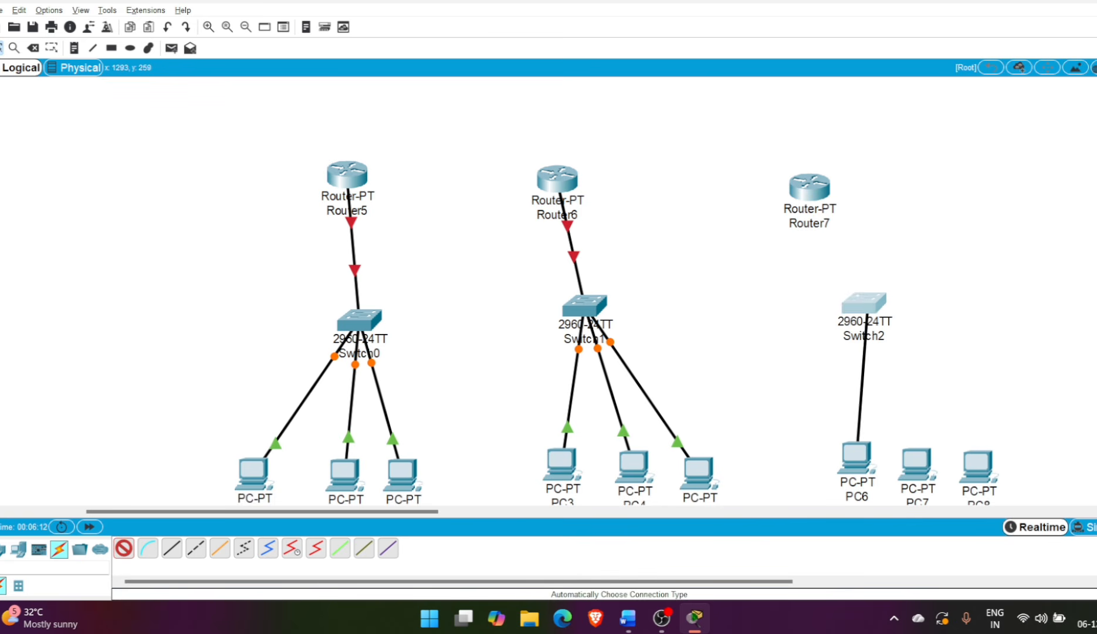
click(863, 302)
click(123, 548)
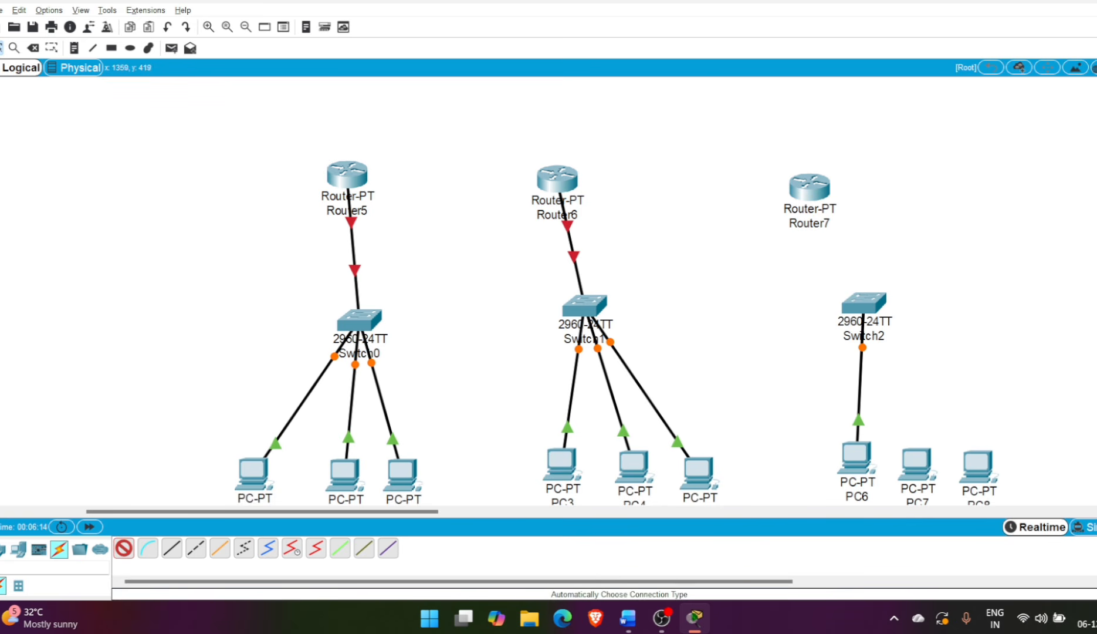
click(915, 461)
click(864, 305)
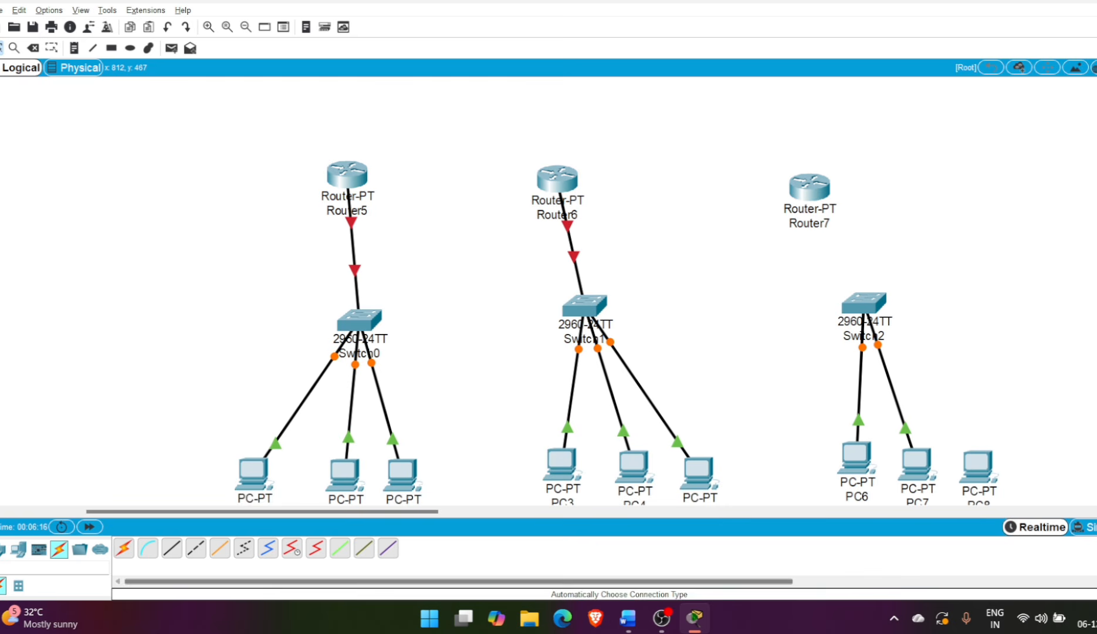
click(977, 464)
click(863, 302)
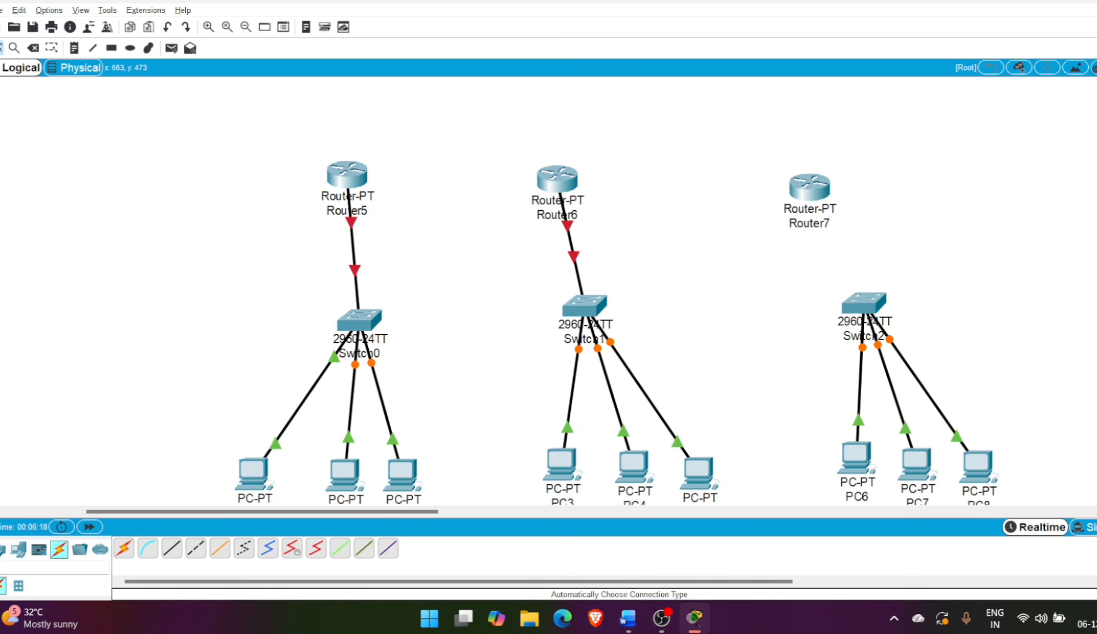
Connect Router7 to Switch2 using the automatic connection type
click(809, 187)
click(863, 302)
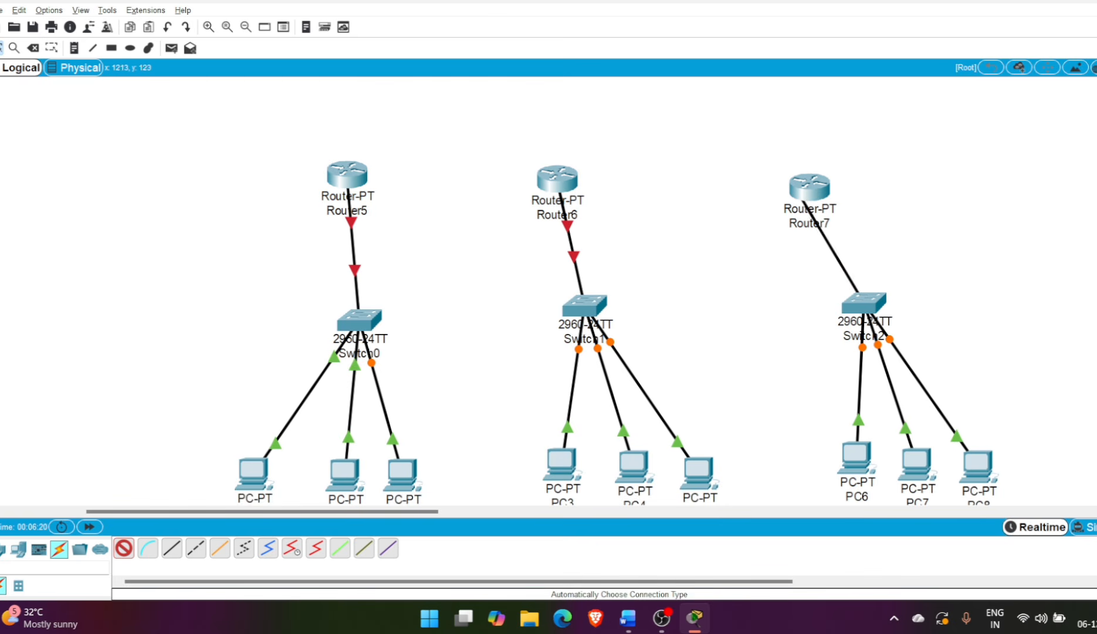
Link Router5 to Router6 and Router6 to Router7 using the automatic connection type
click(124, 547)
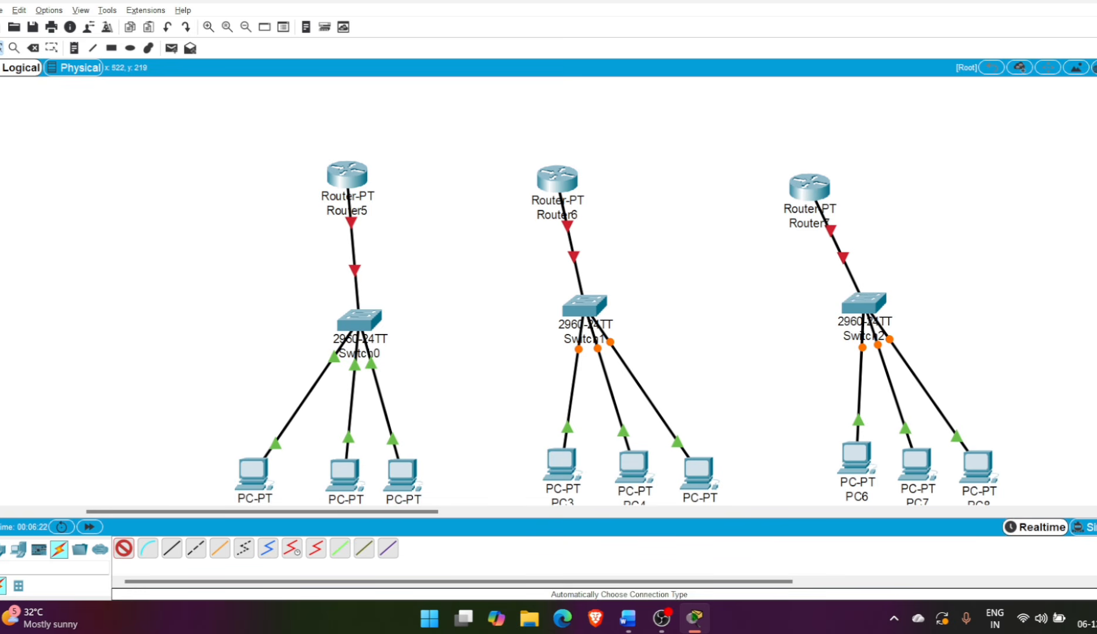
click(347, 174)
click(557, 177)
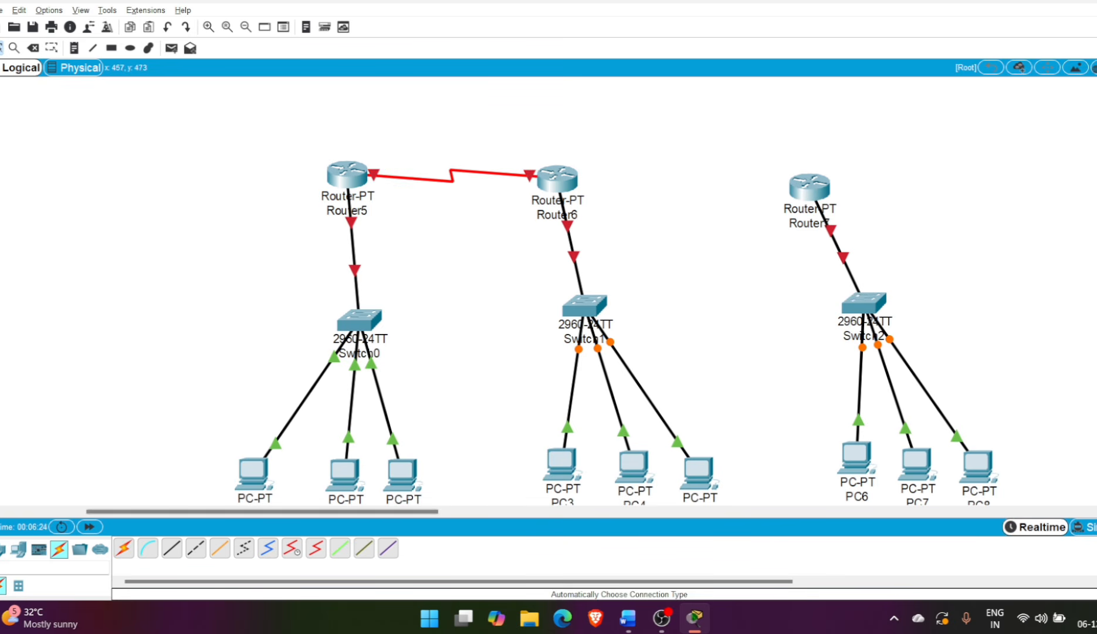
click(557, 178)
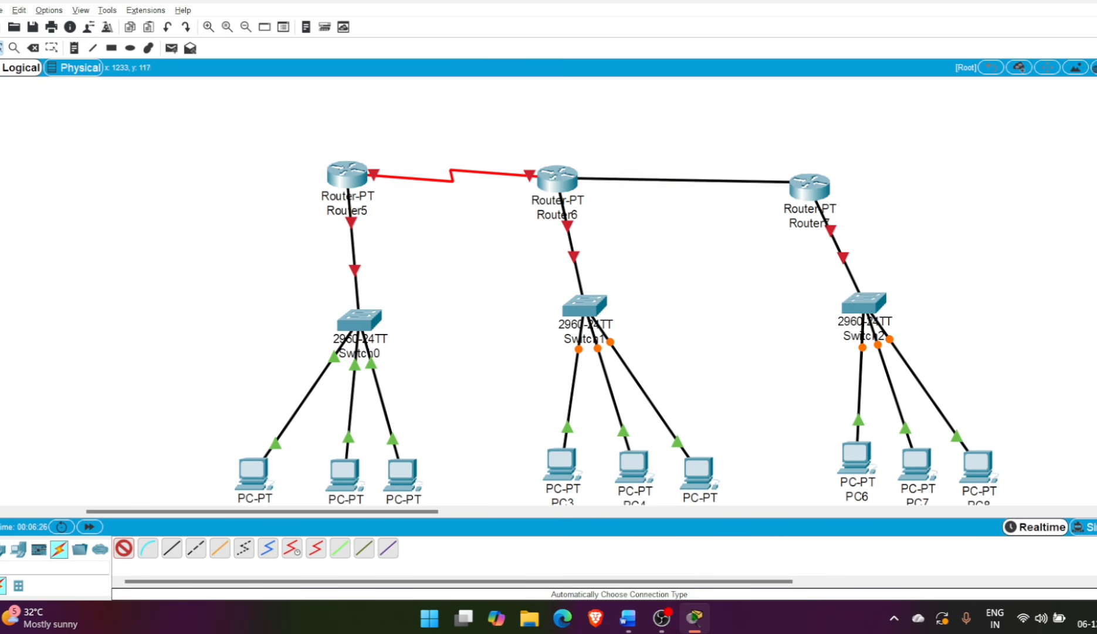
click(809, 187)
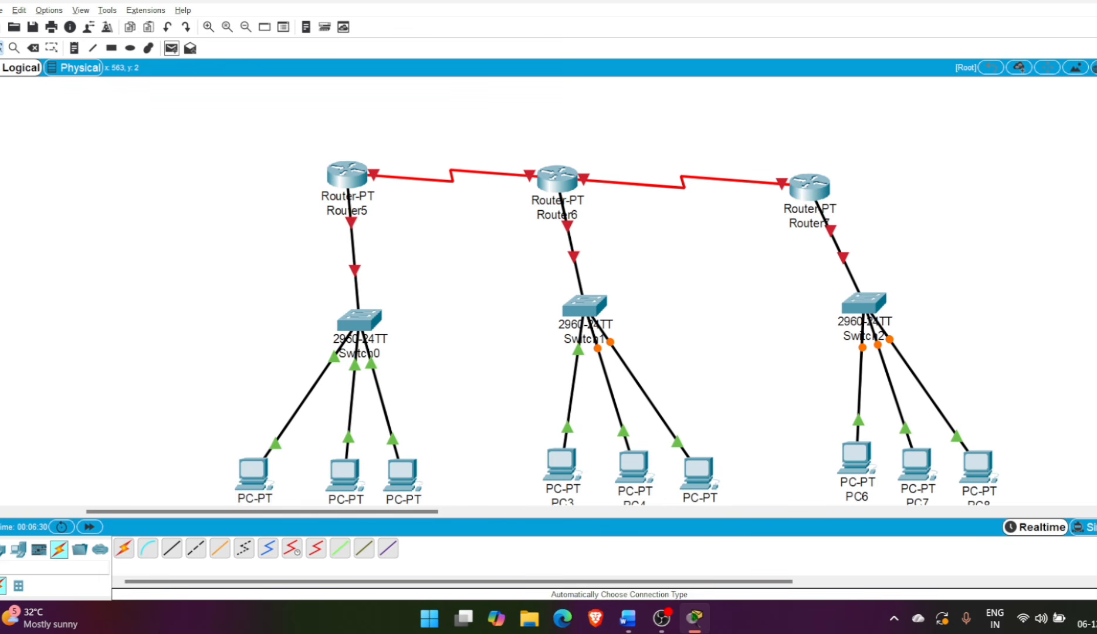
Add a text note reading 10.10.10.1 beside Router5
click(74, 48)
click(297, 185)
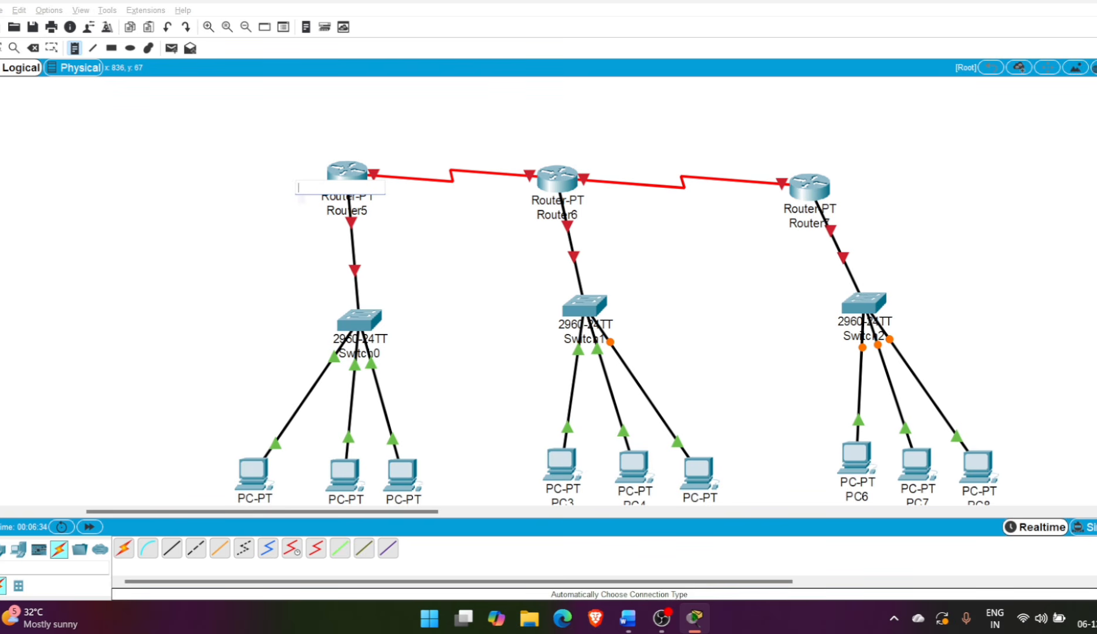
text(10.10.10)
key(BackSpace)
key(BackSpace)
key(BackSpace)
text(.10.1)
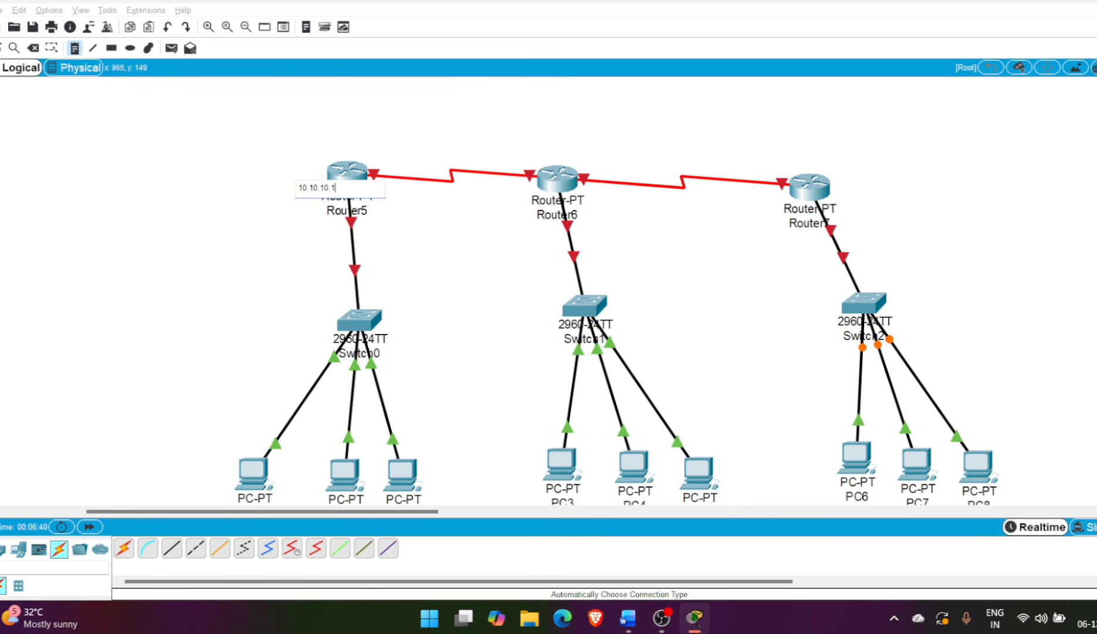
Add text notes reading 20.20.20.1 beside Router6 and 30.30.30.1 beside Router7
click(593, 206)
text(20)
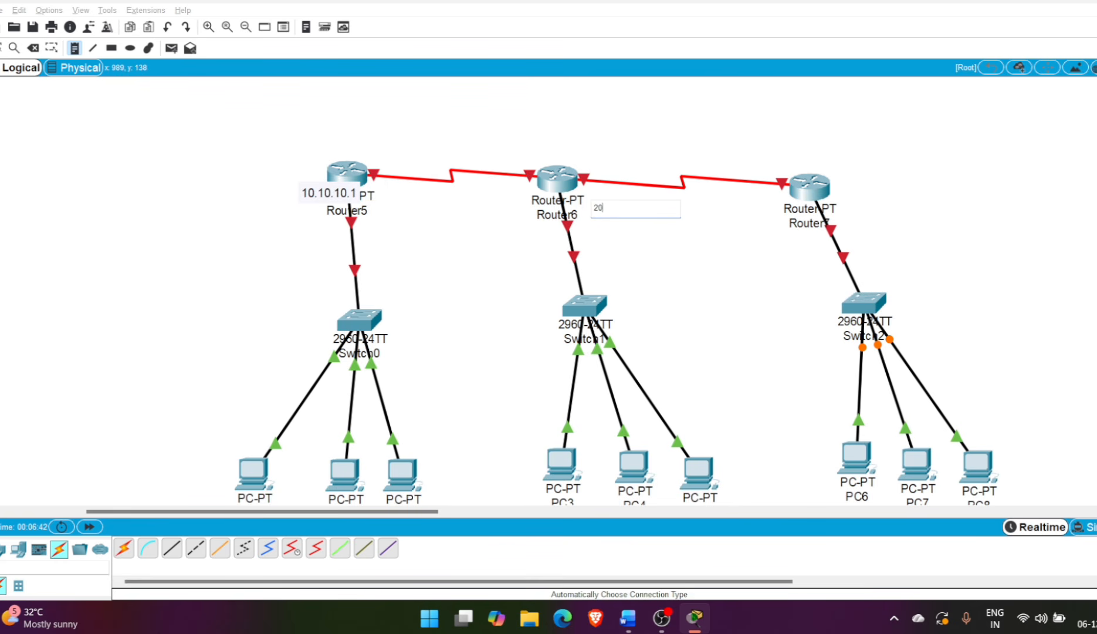
text(.20.20.1)
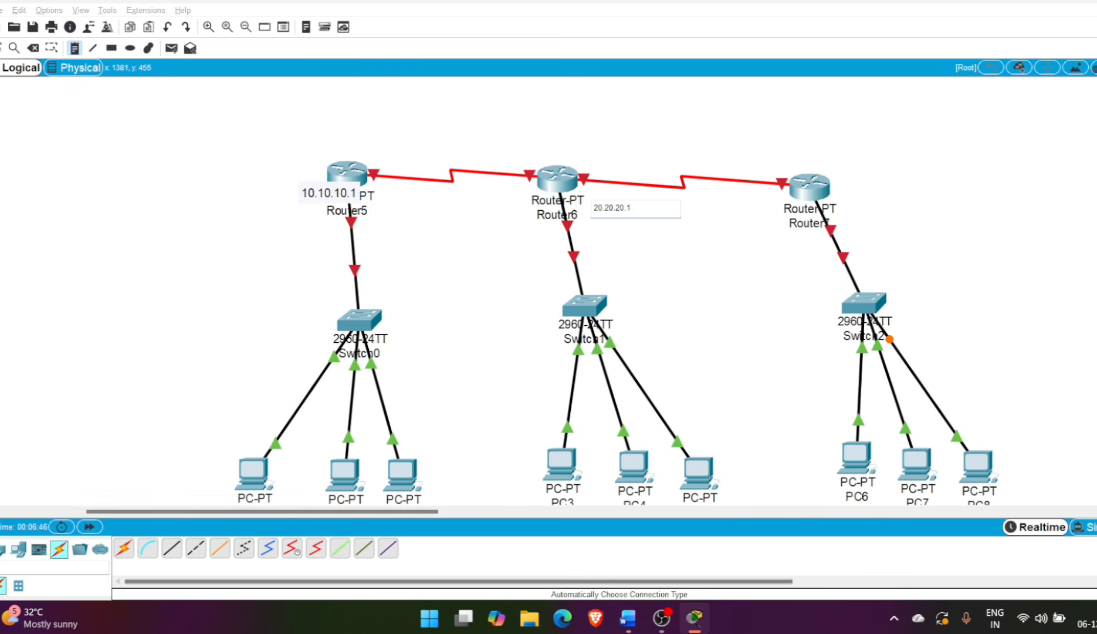
click(846, 217)
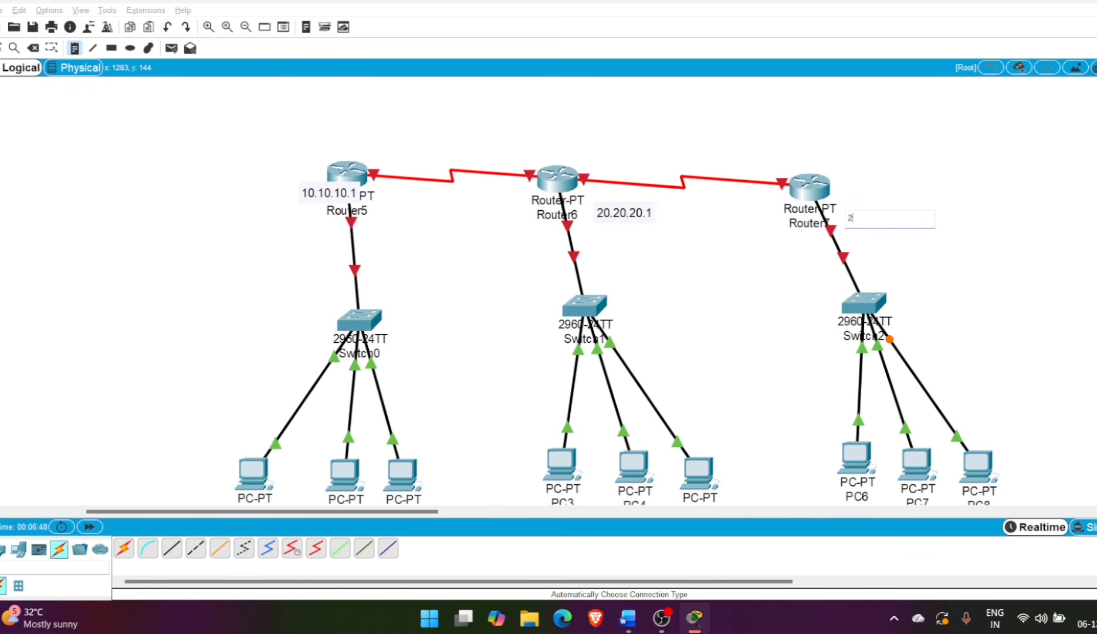
text(30.30.30.1)
Label the three PCs under Switch0 with text notes 2, 3 and 4, in order
click(215, 485)
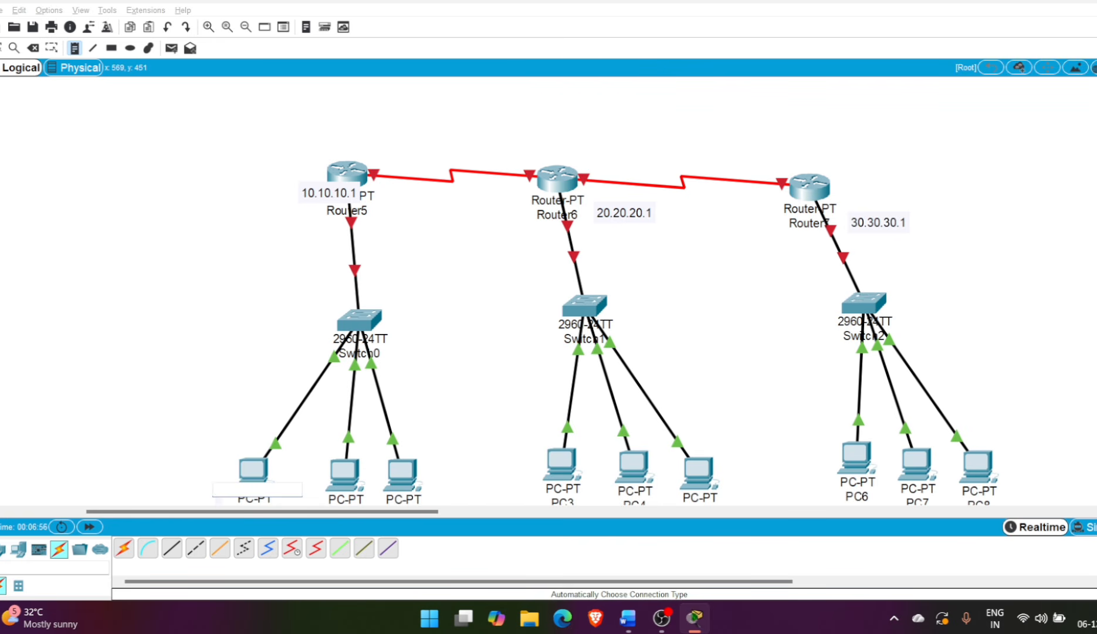
text(2)
click(331, 494)
text(2)
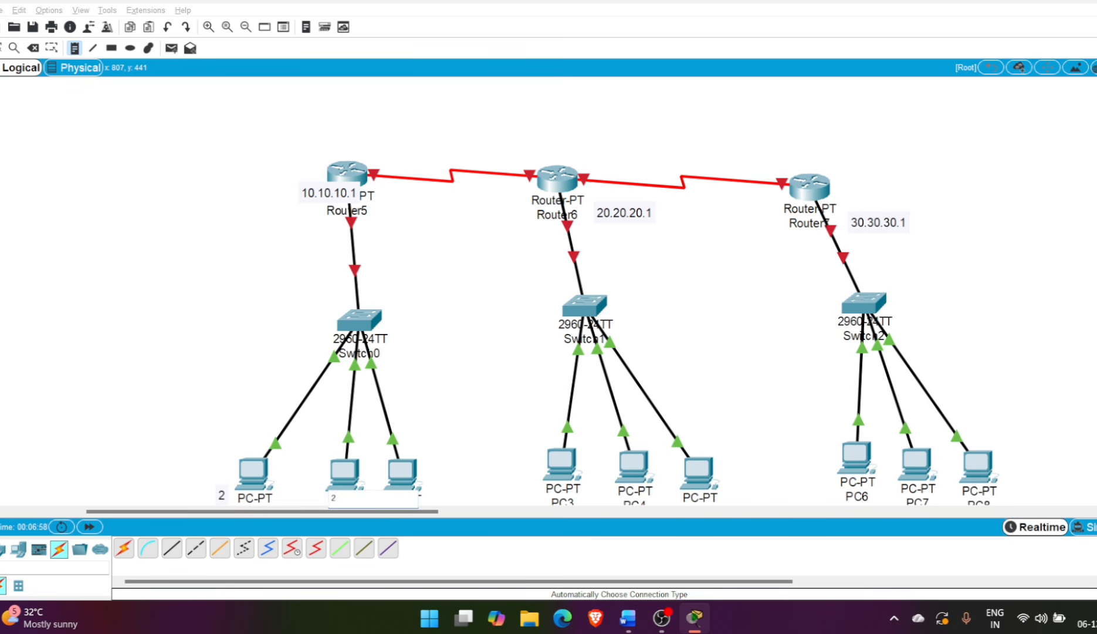
click(428, 478)
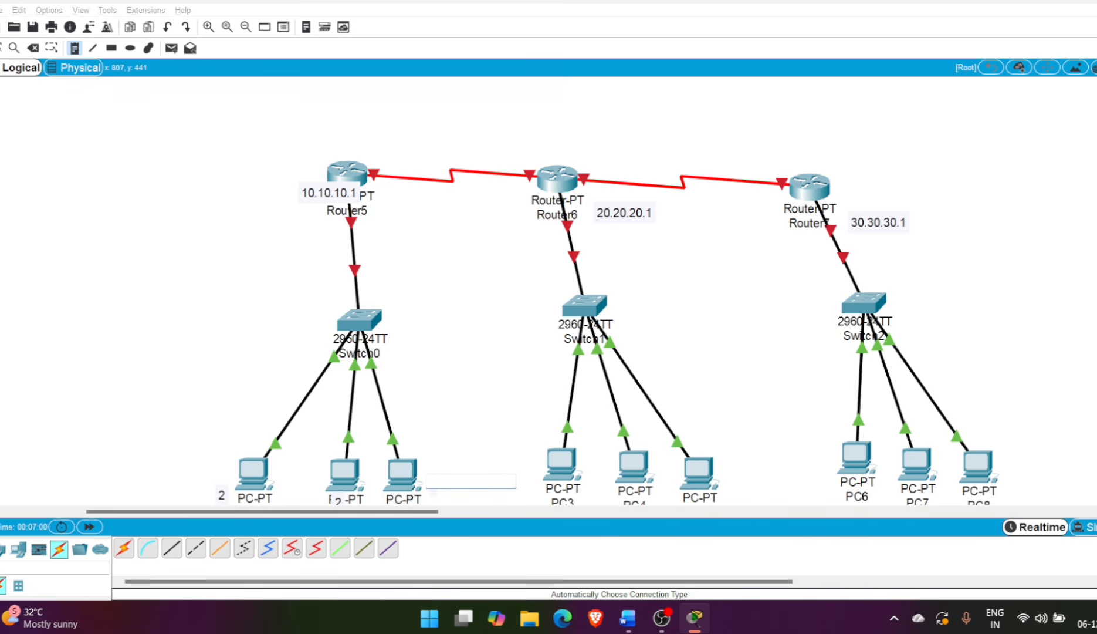
text(4)
click(335, 492)
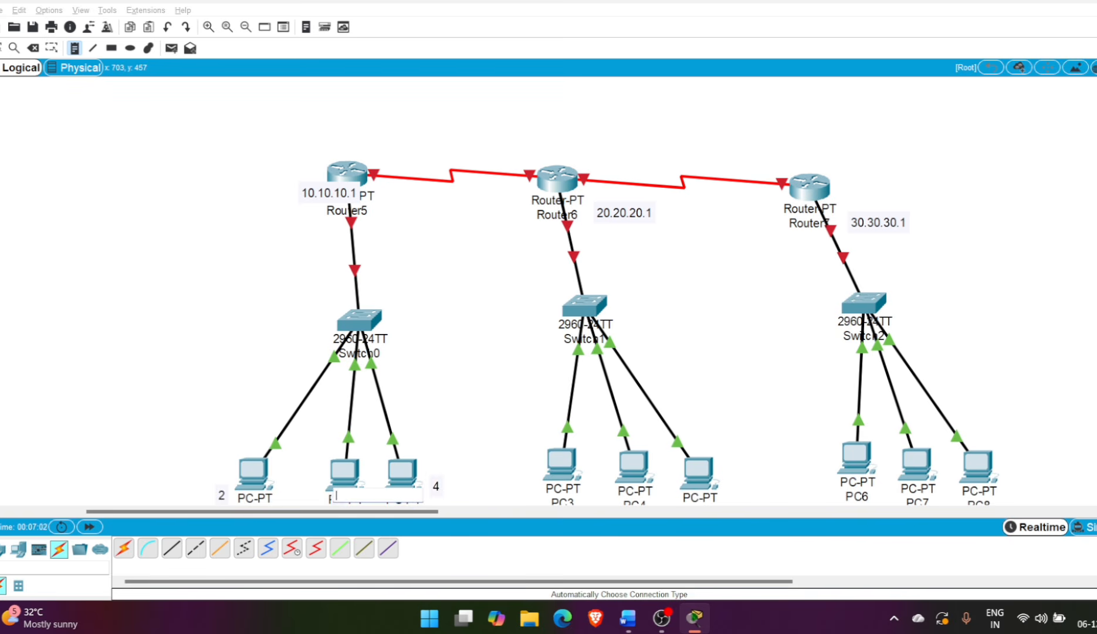
text(3)
click(485, 443)
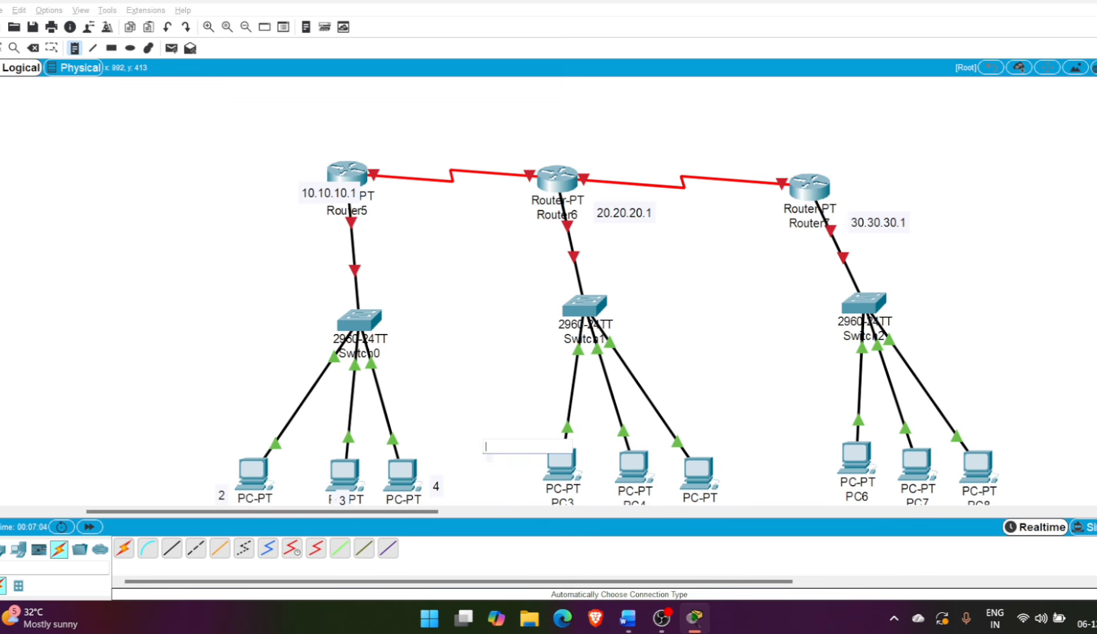
click(574, 494)
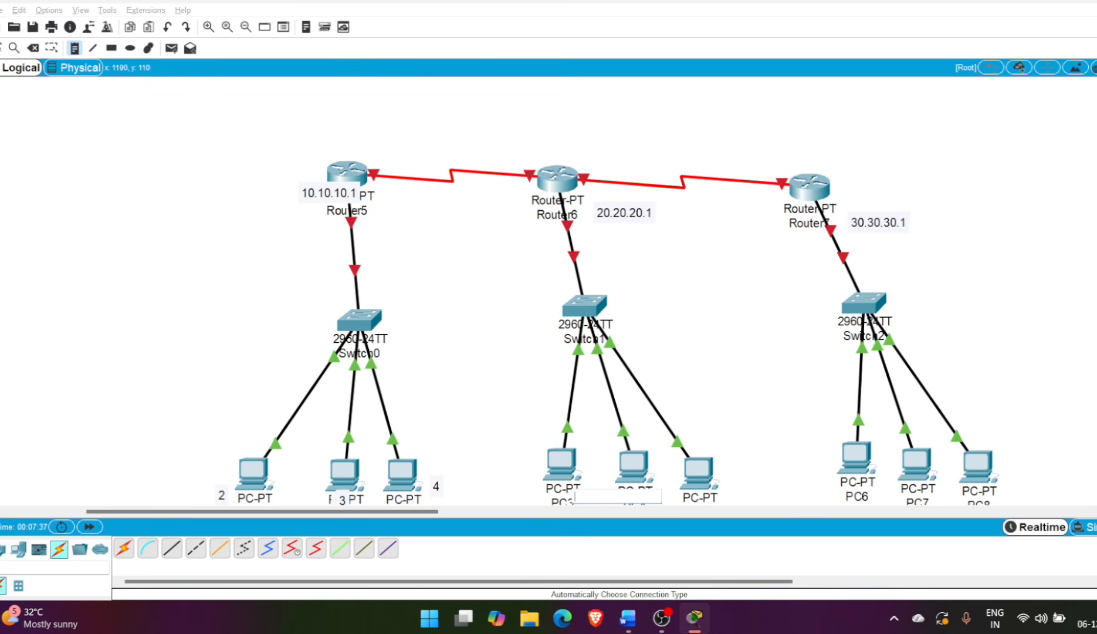
click(430, 305)
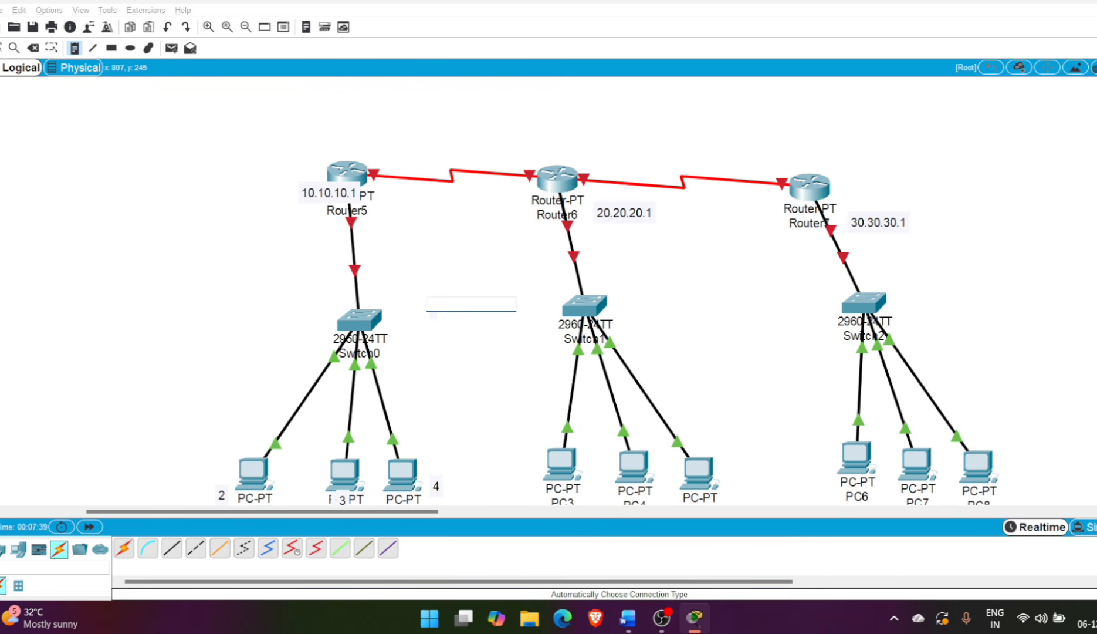
key(Escape)
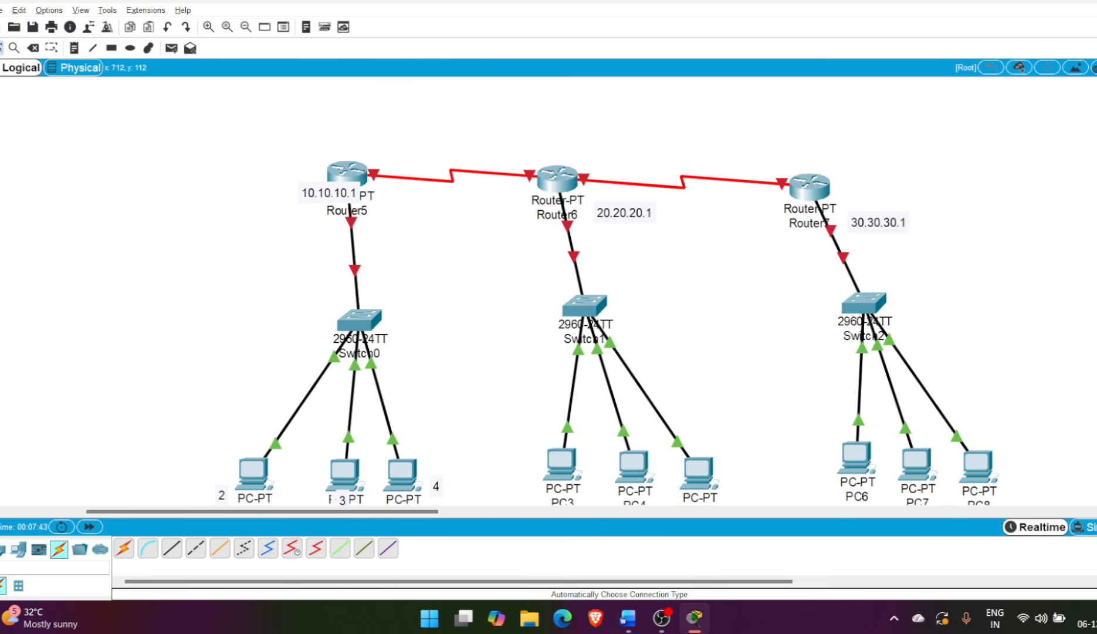
View Router5's global configuration settings and close its window
click(347, 173)
drag(454, 116, 650, 96)
click(649, 123)
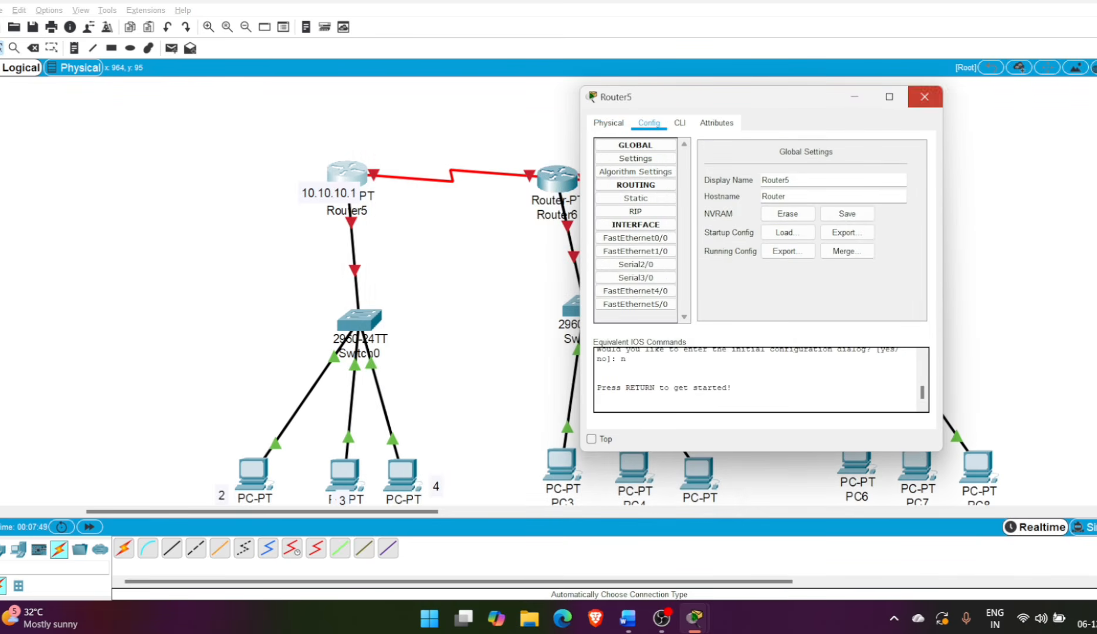
click(924, 96)
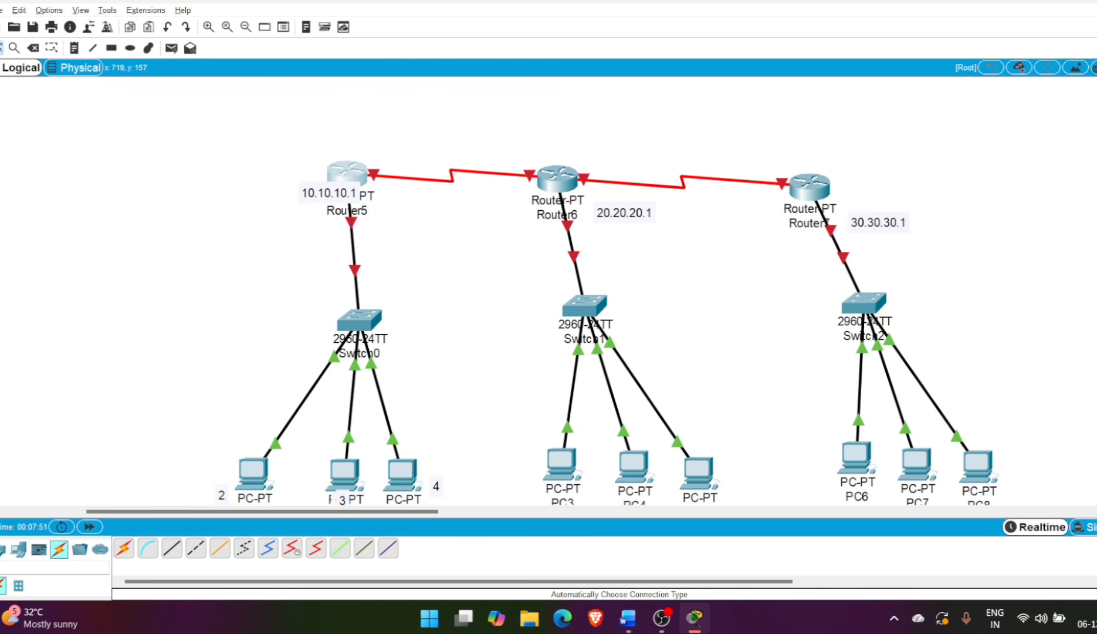
Turn on FastEthernet0/0 on Router5 and assign it IP address 10.10.10.1 with subnet mask 255.0.0.0
mouse_move(354, 247)
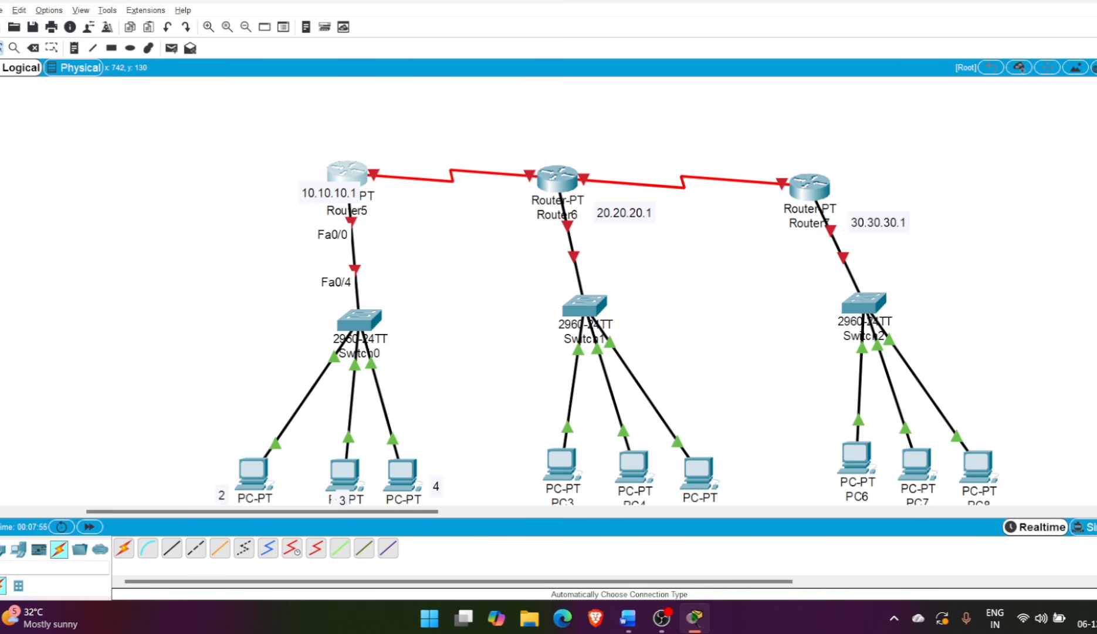
mouse_move(377, 175)
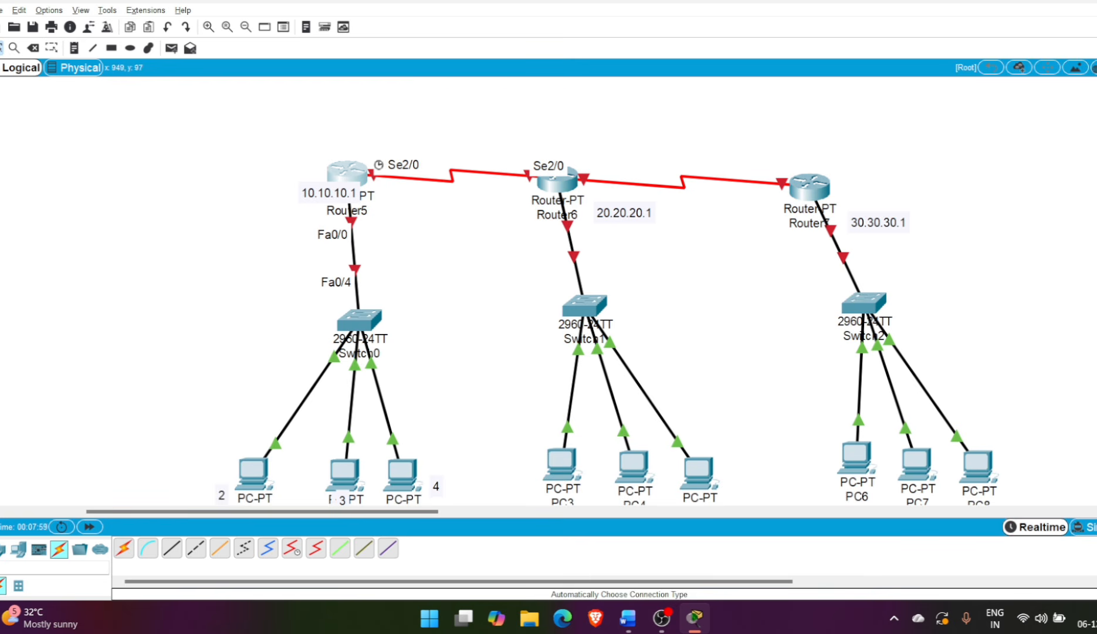
click(347, 174)
click(435, 278)
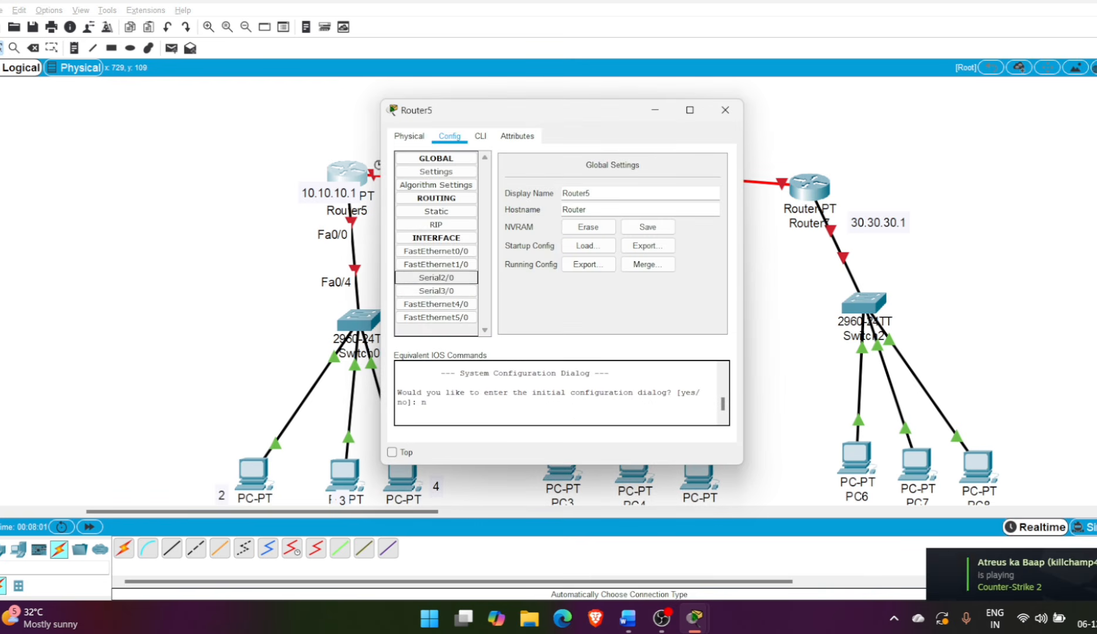
click(436, 251)
click(708, 168)
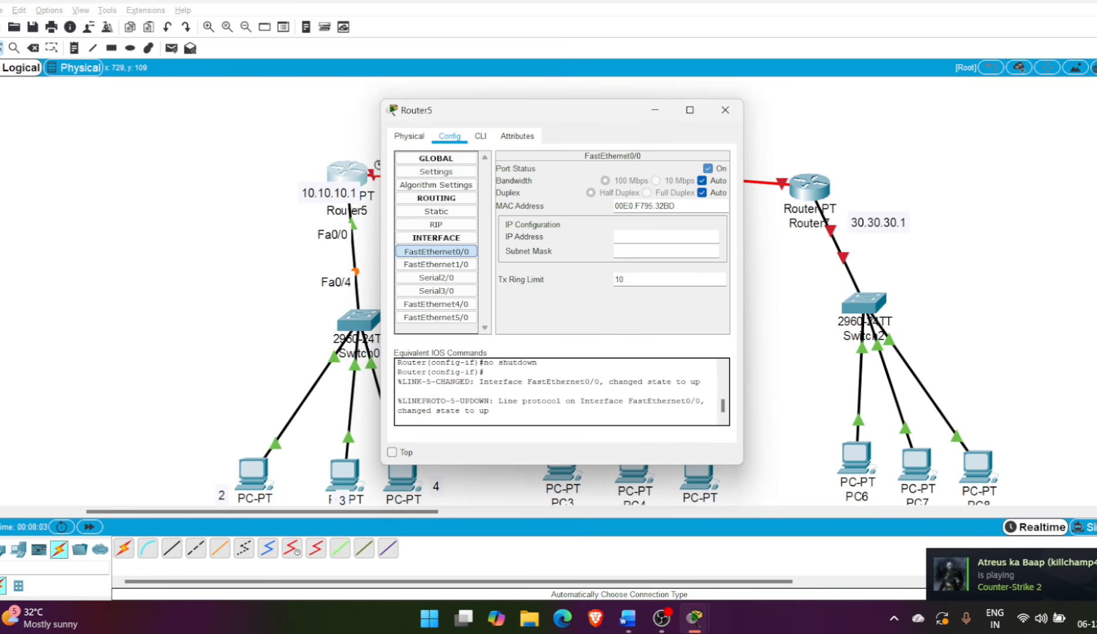
text(10.10.10.1)
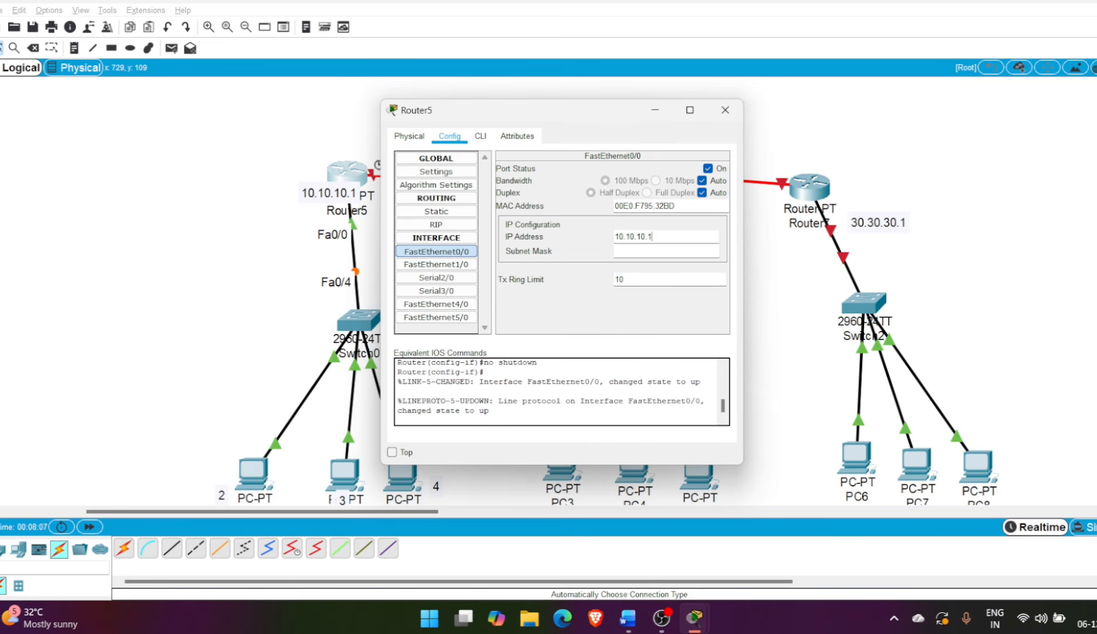
key(Tab)
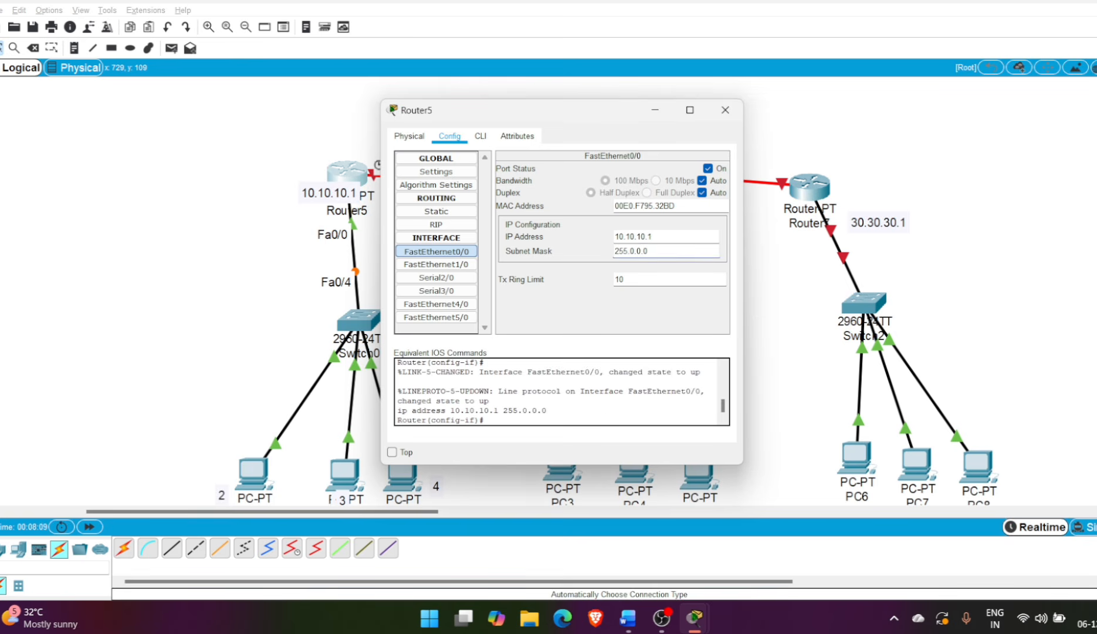
click(652, 236)
key(ctrl+a)
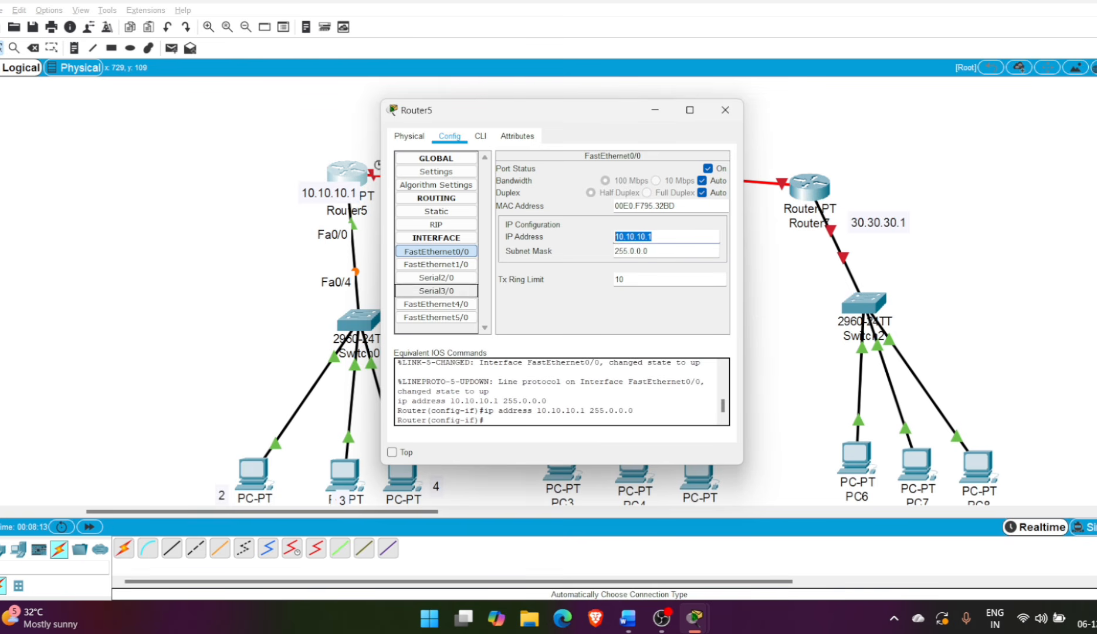
Turn on Serial2/0 on Router5 and assign it IP address 40.40.40.1 with subnet mask 255.0.0.0
click(435, 277)
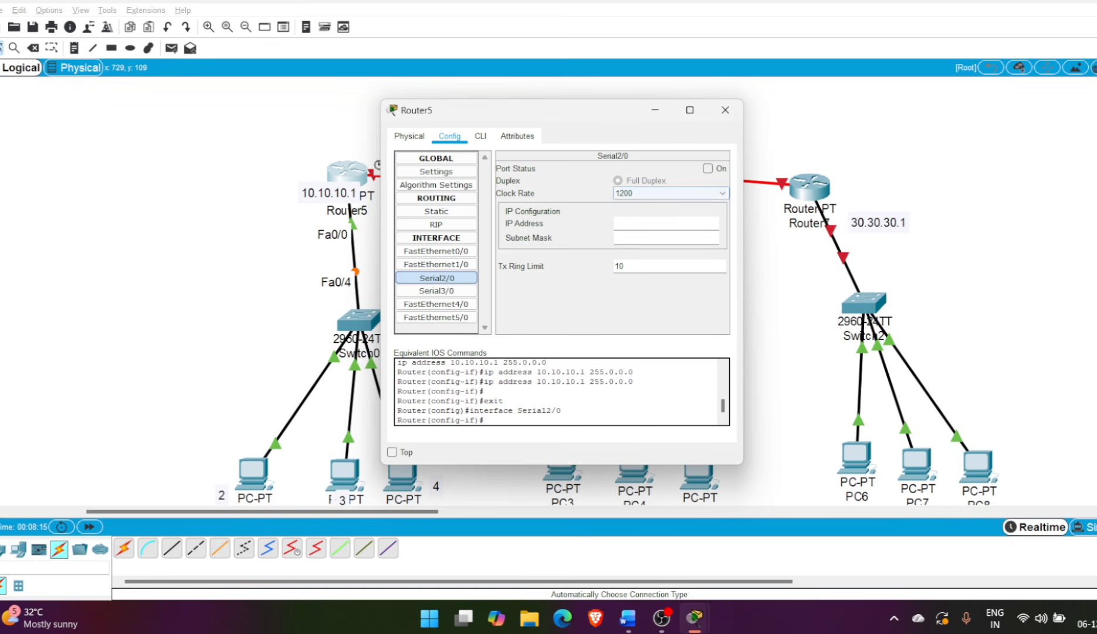
click(708, 169)
text(40)
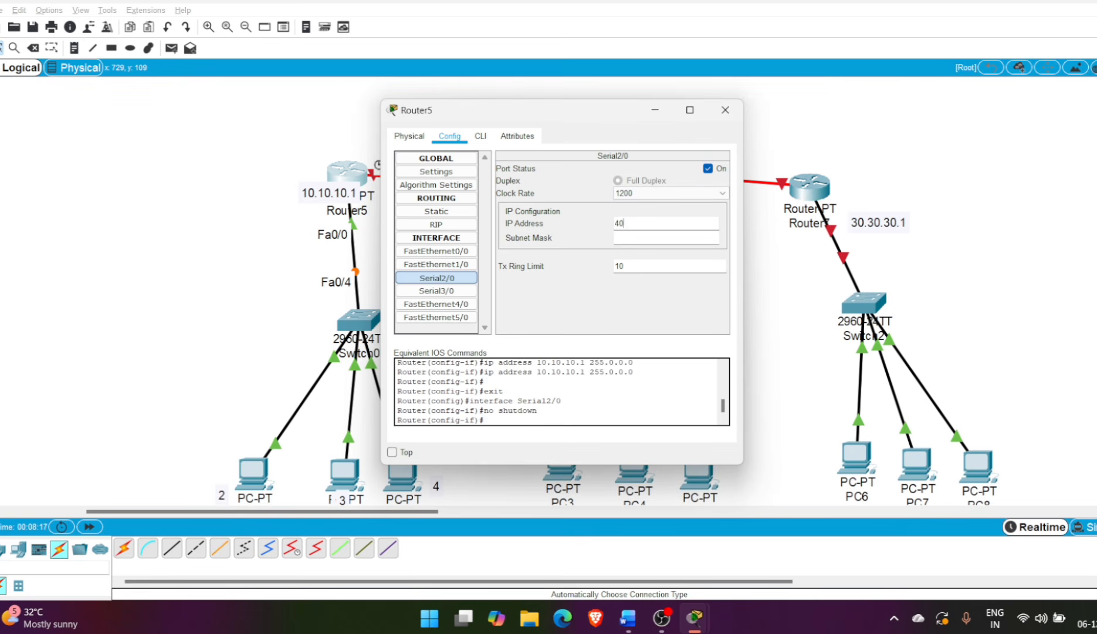
text(.40.40.1)
key(Tab)
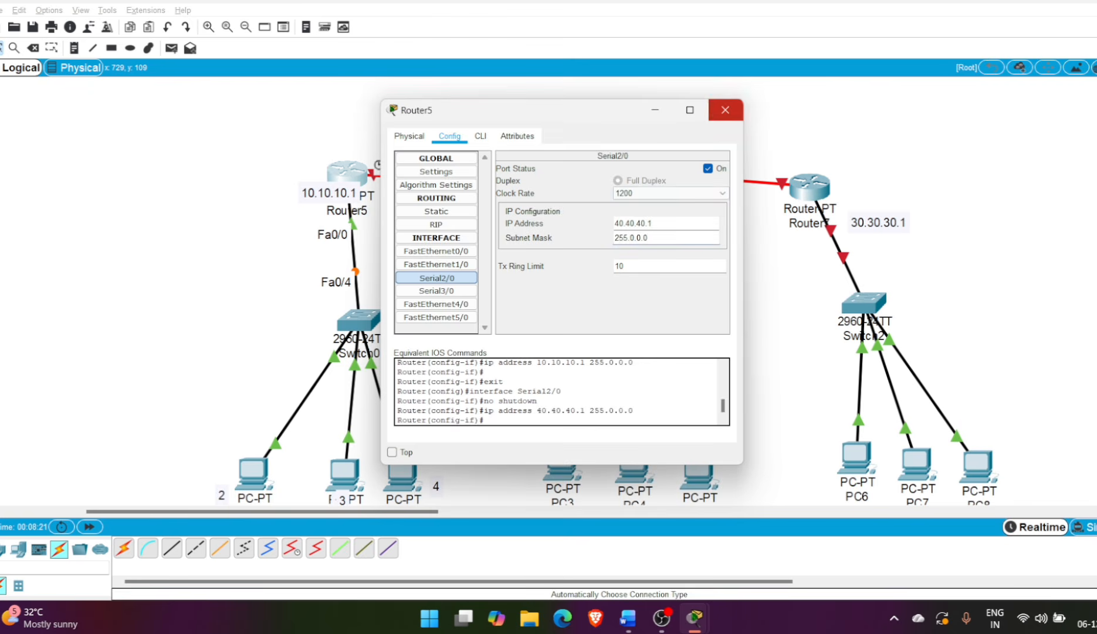
click(725, 110)
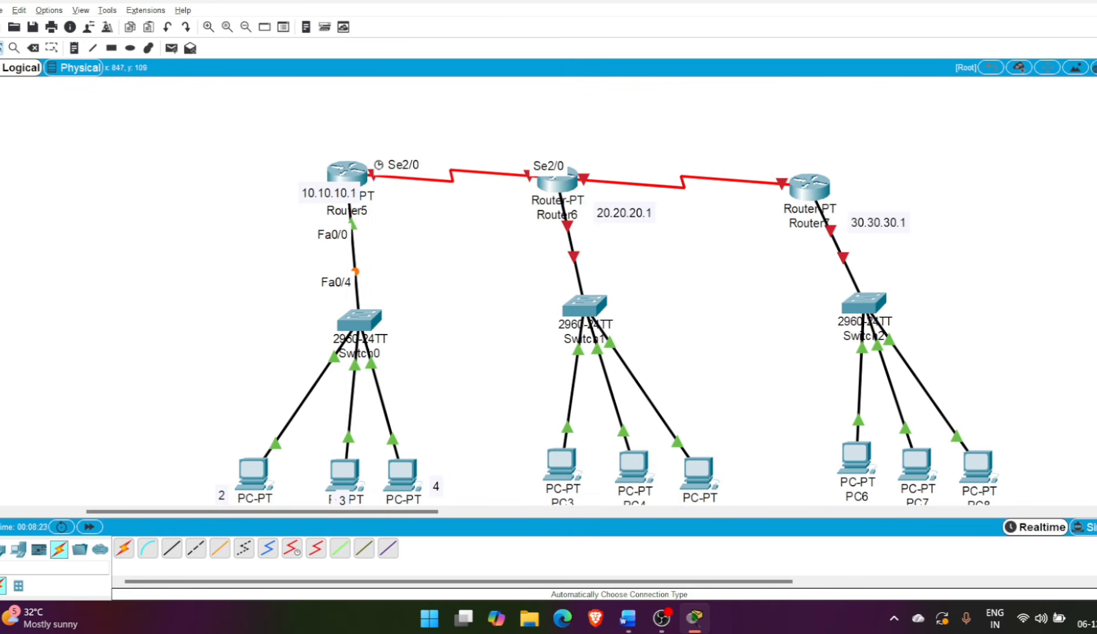
Turn on Serial2/0 on Router6 and assign it IP address 40.40.40.2 with subnet mask 255.0.0.0
click(556, 182)
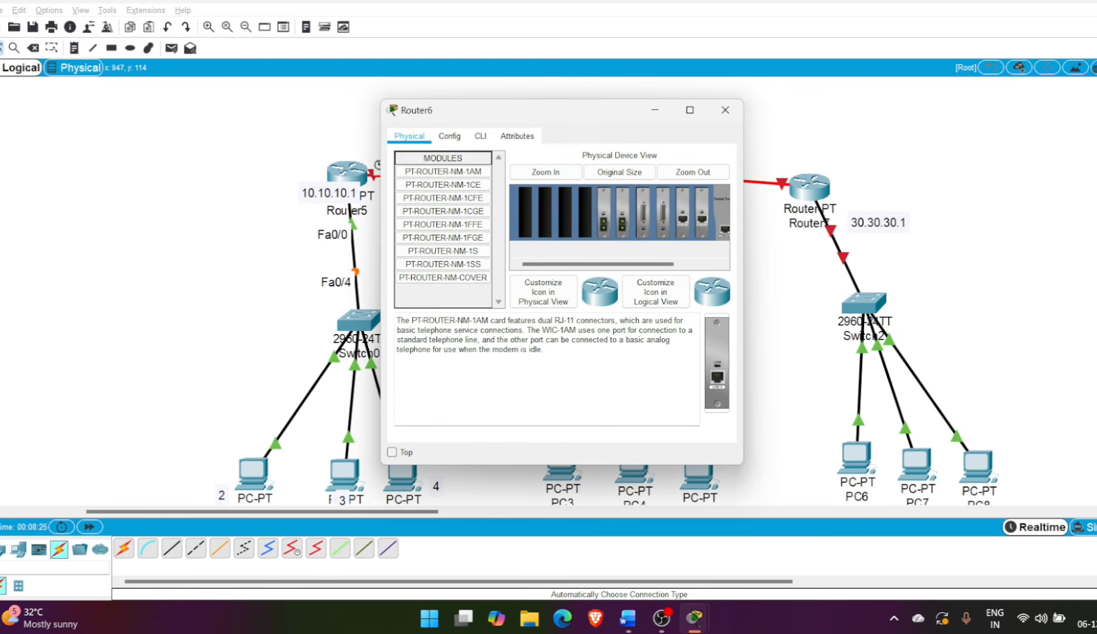
click(450, 136)
click(435, 277)
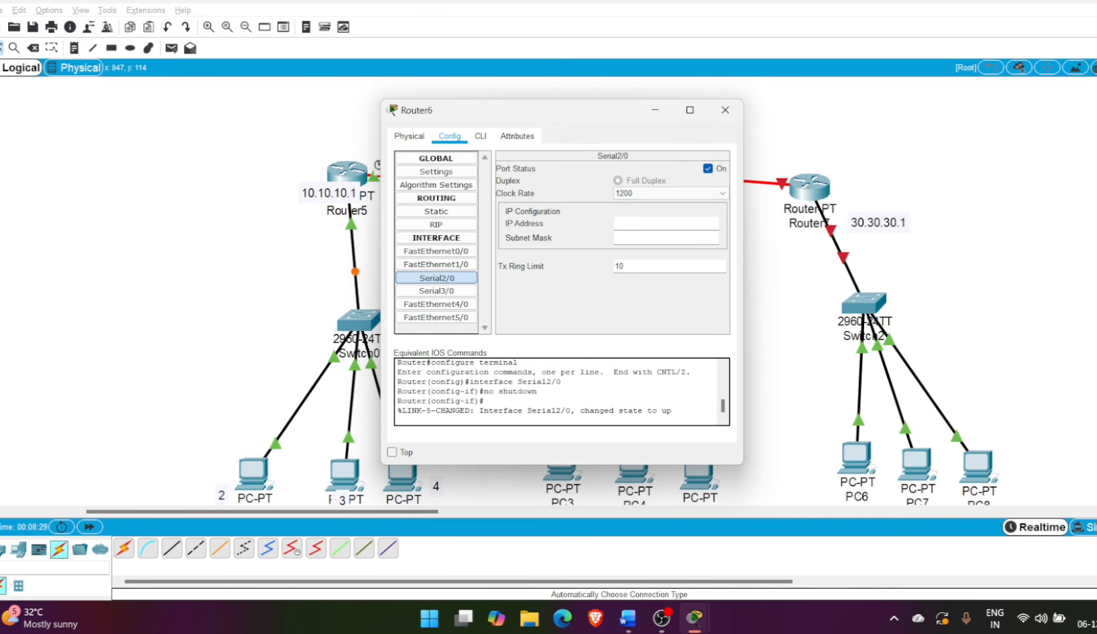
text(40.40.40.2)
key(Tab)
drag(680, 99, 680, 142)
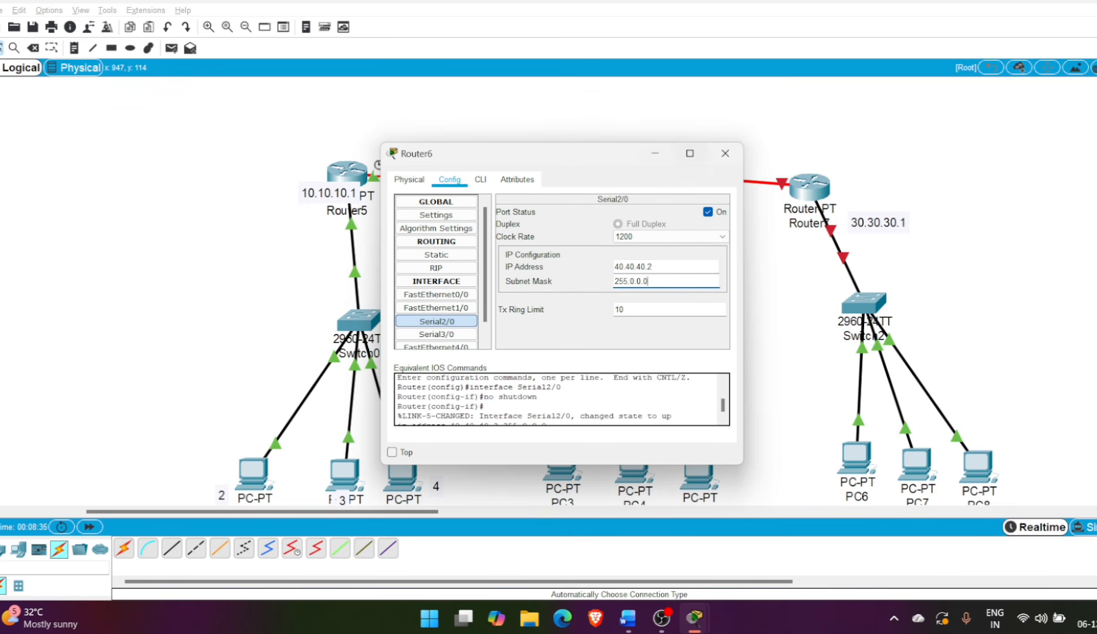
drag(583, 151, 908, 108)
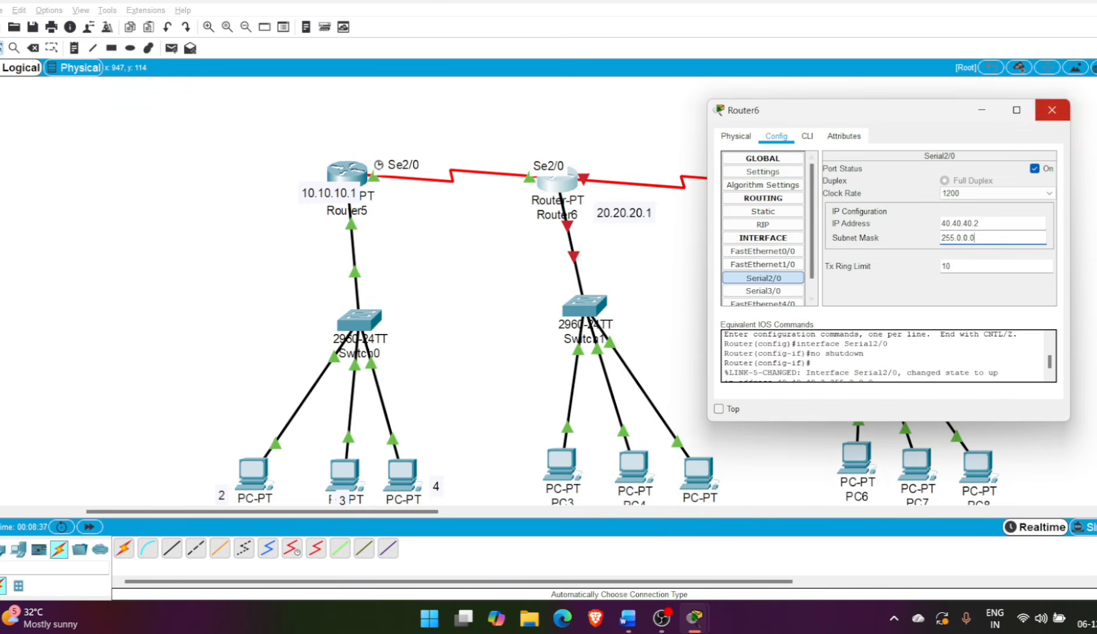
click(1052, 110)
Turn on FastEthernet0/0 on Router6 and assign it IP address 20.20.20.1 with subnet mask 255.0.0.0
mouse_move(561, 189)
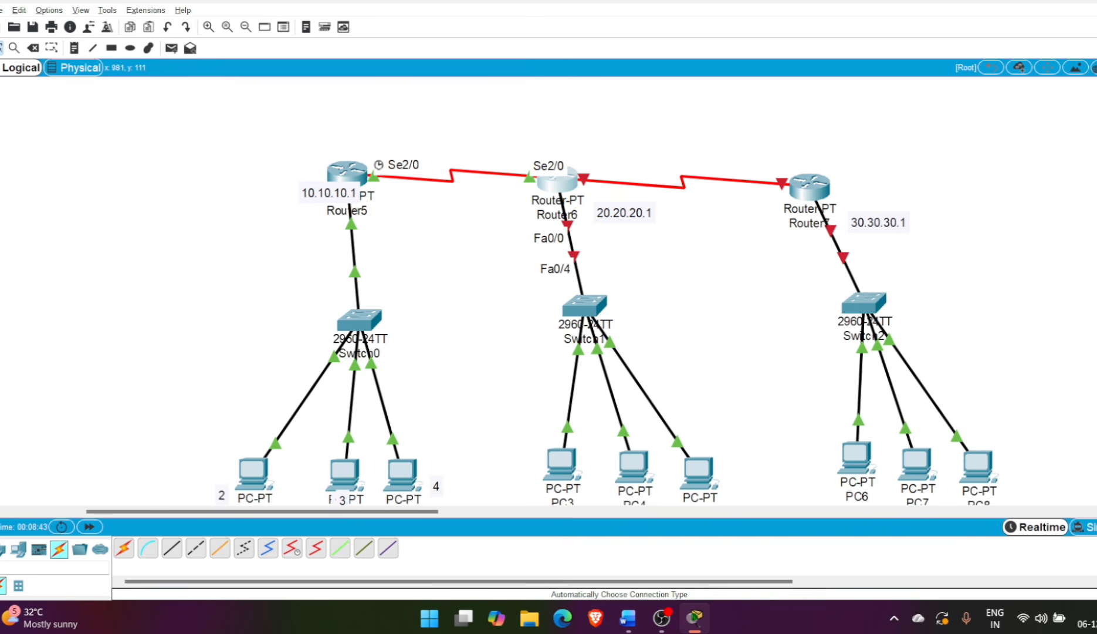
mouse_move(607, 181)
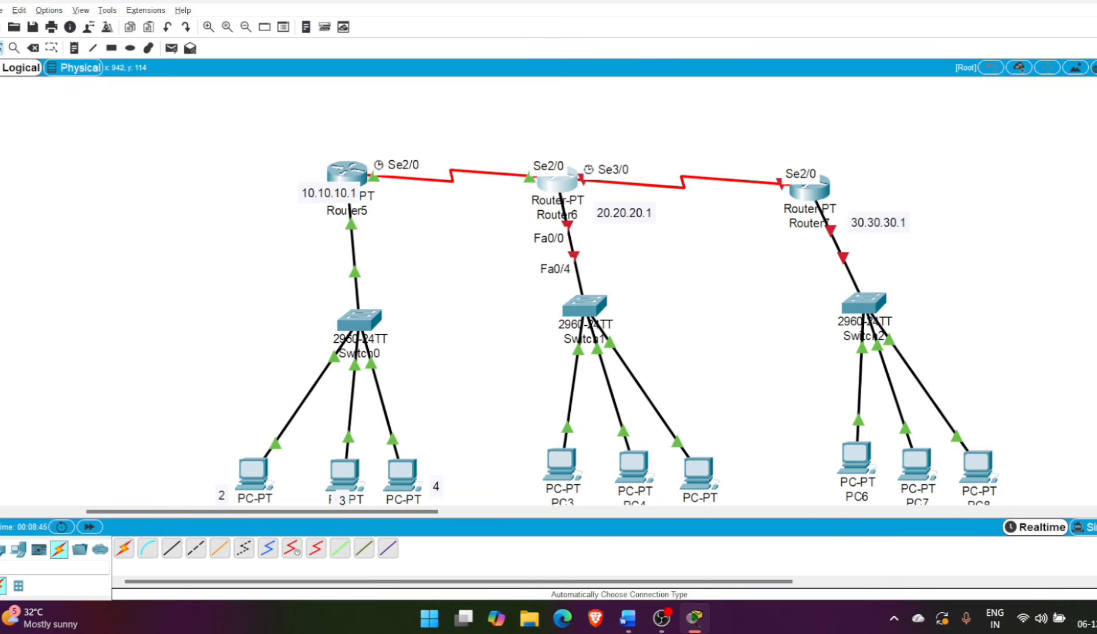
click(556, 181)
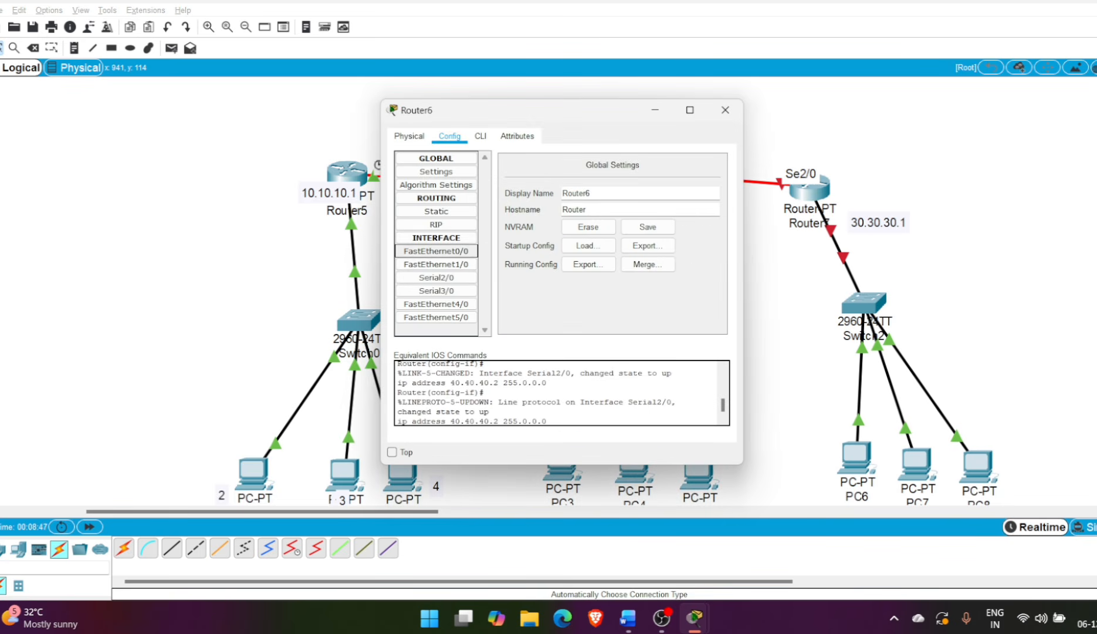
click(436, 251)
click(708, 168)
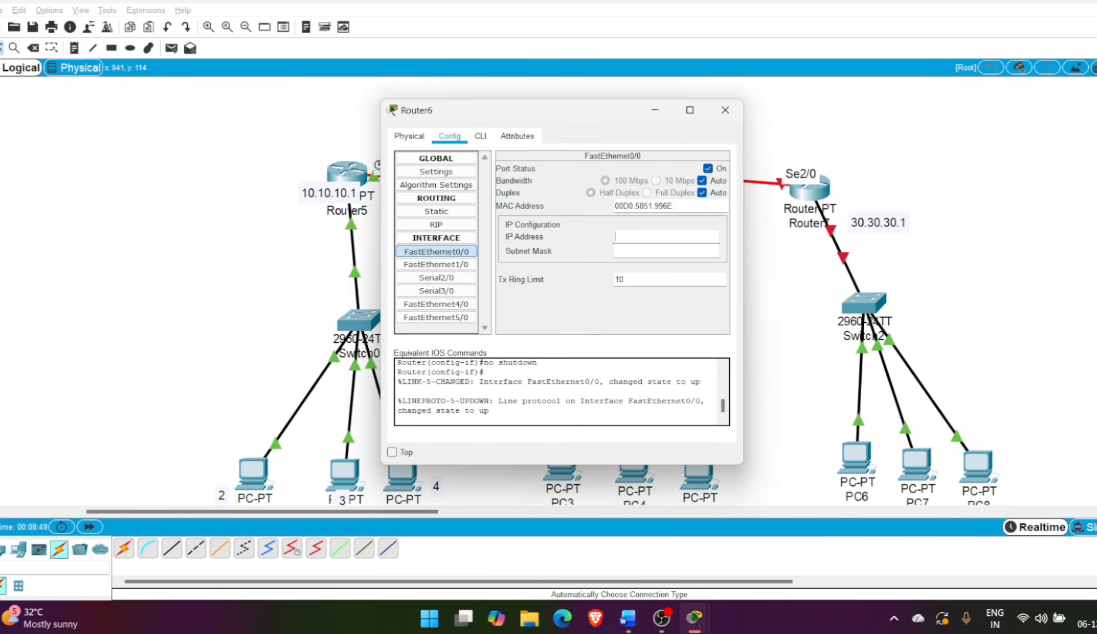
text(20.20.20.1)
key(Tab)
Turn on Serial3/0 on Router6 and assign it IP address 50.50.50.1 with subnet mask 255.0.0.0
click(437, 291)
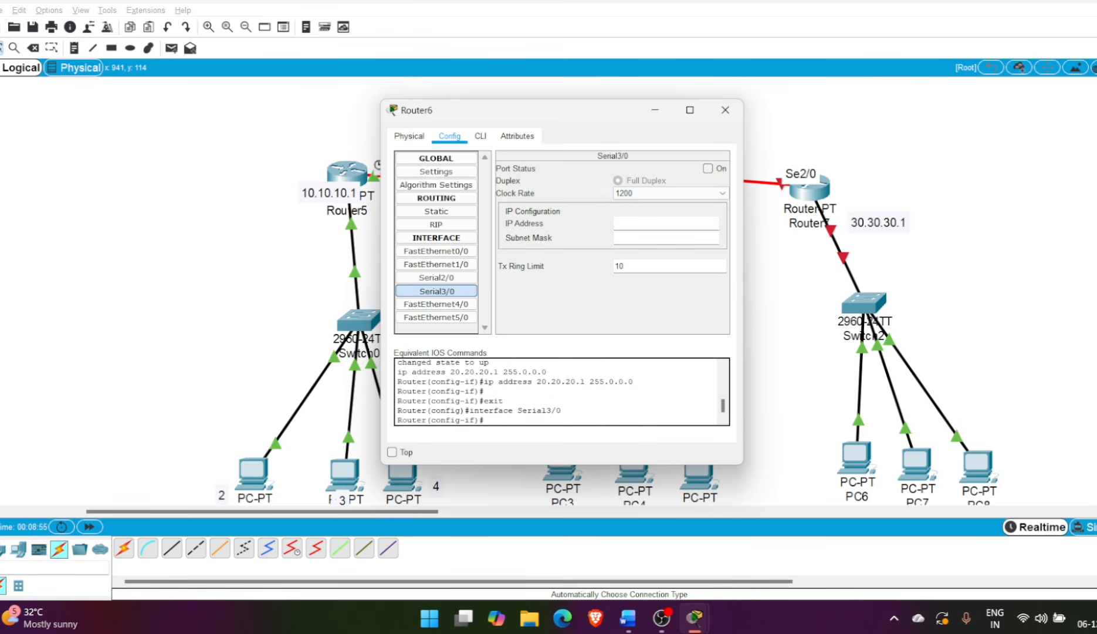
click(707, 168)
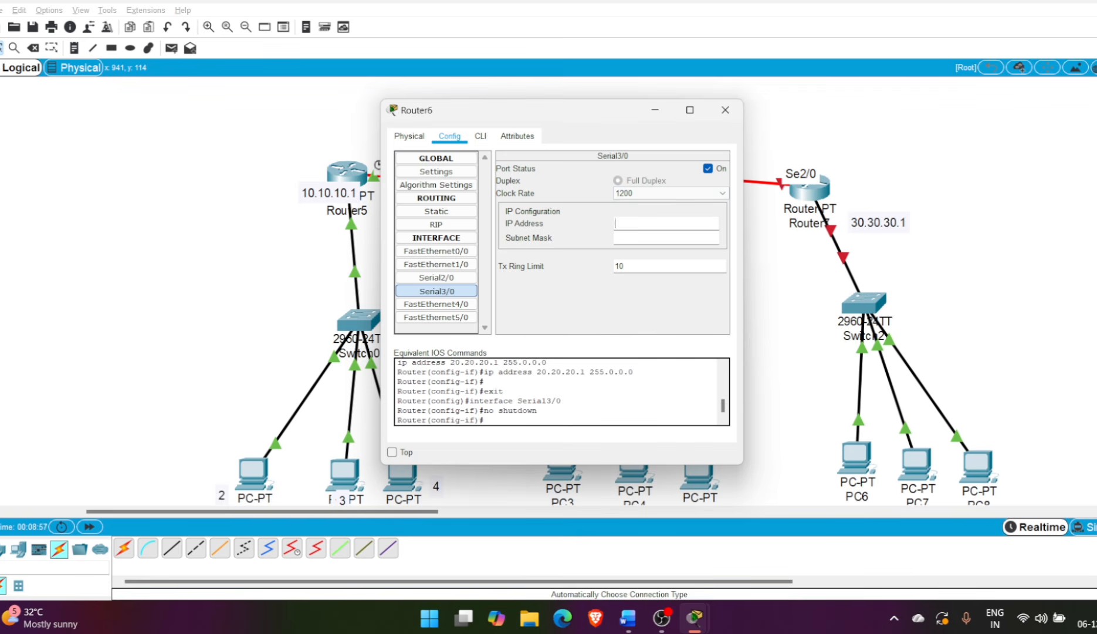
text(50.50.50.1)
key(Tab)
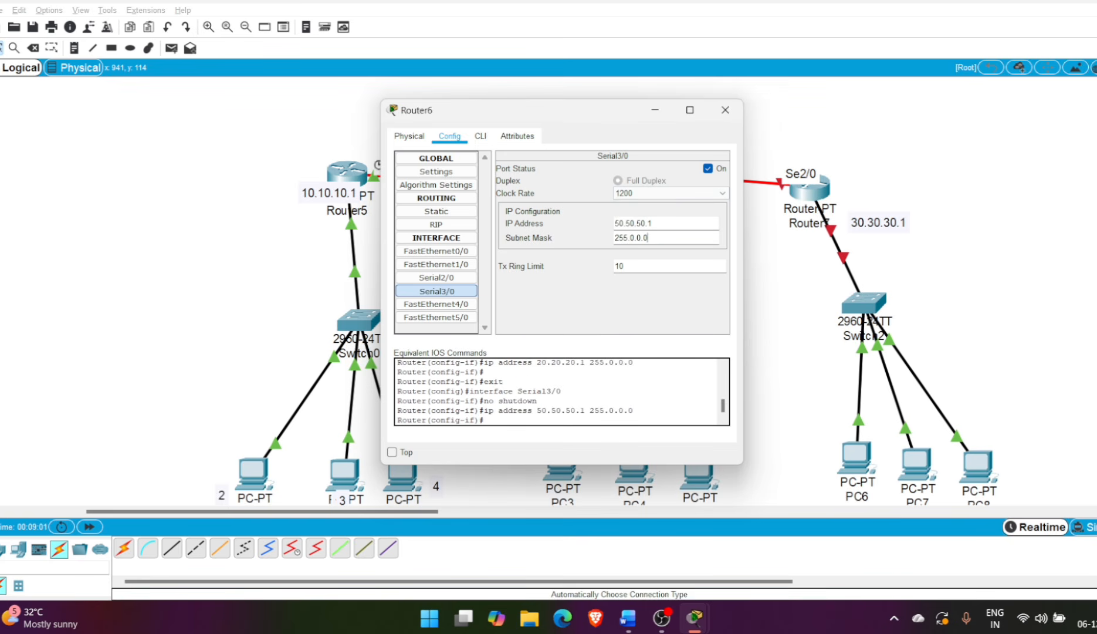
Turn on FastEthernet0/0 on Router7 and assign it IP address 30.30.30.1 with subnet mask 255.0.0.0
click(725, 110)
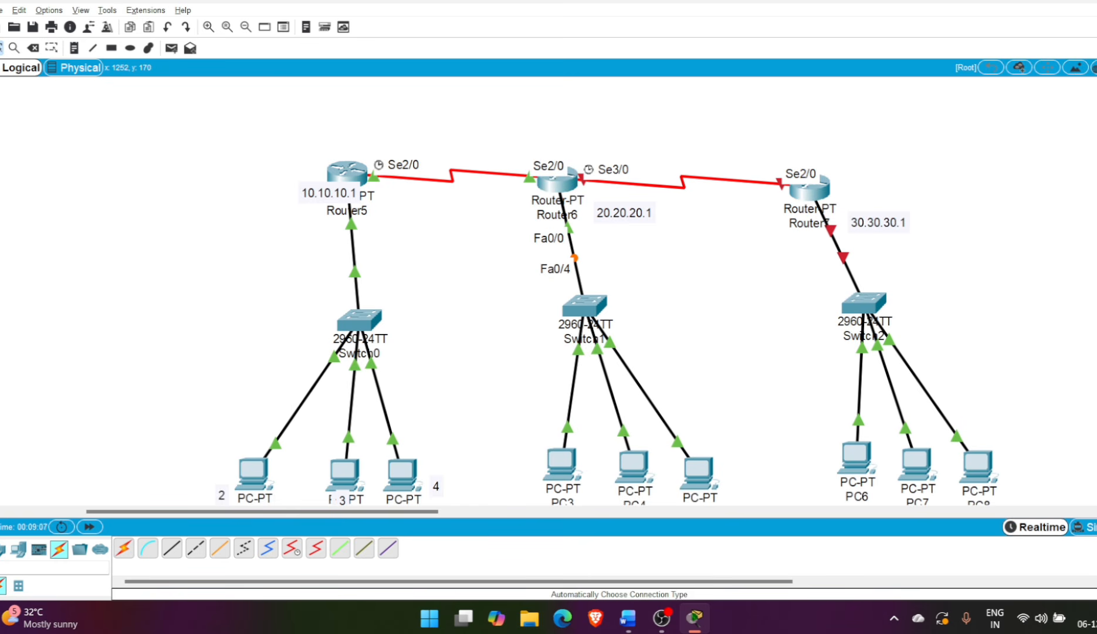
mouse_move(836, 244)
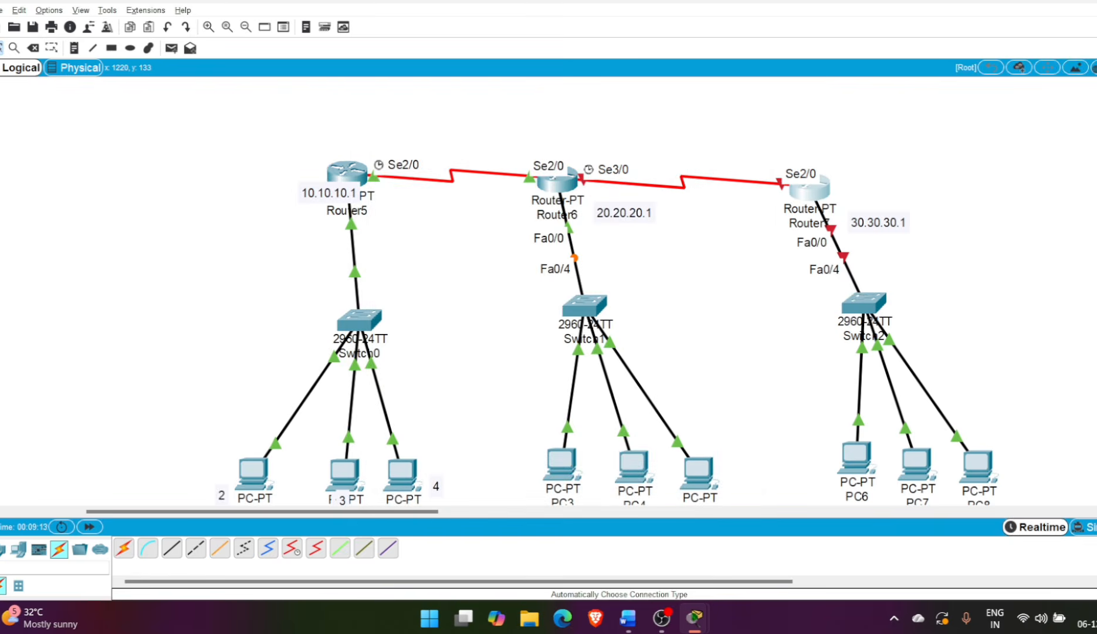
click(808, 187)
click(449, 136)
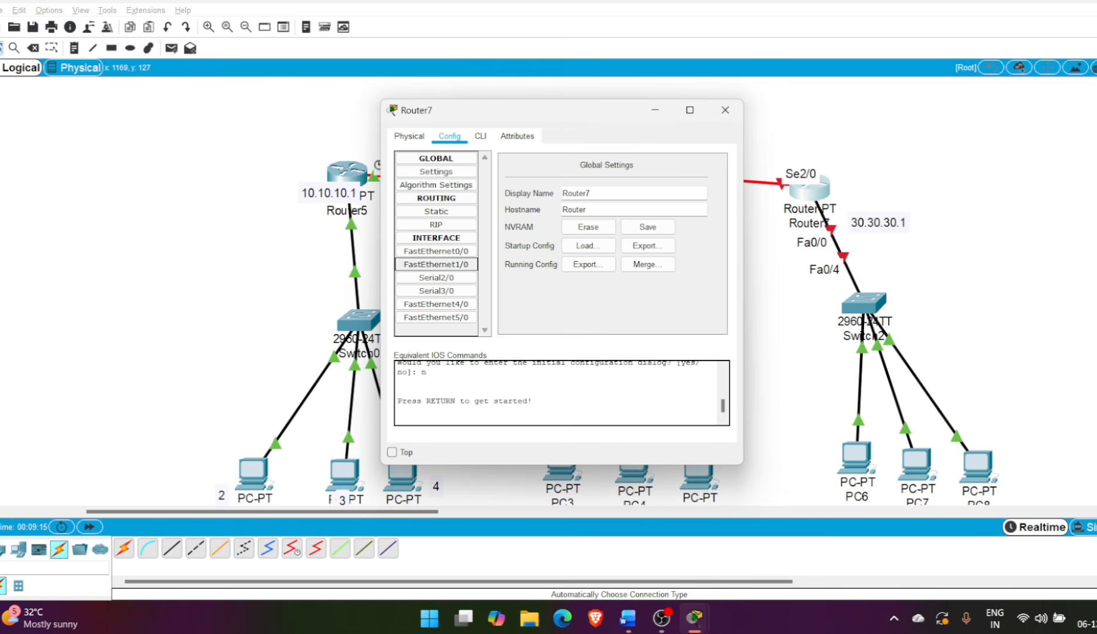
click(436, 251)
click(707, 168)
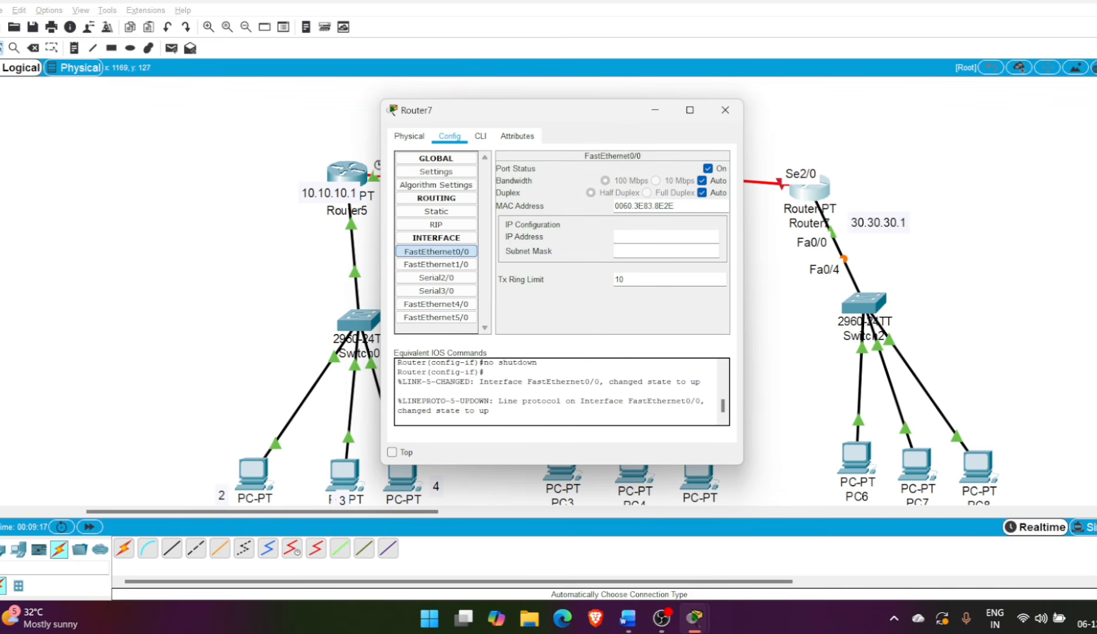
text(30.30.30.1)
key(Tab)
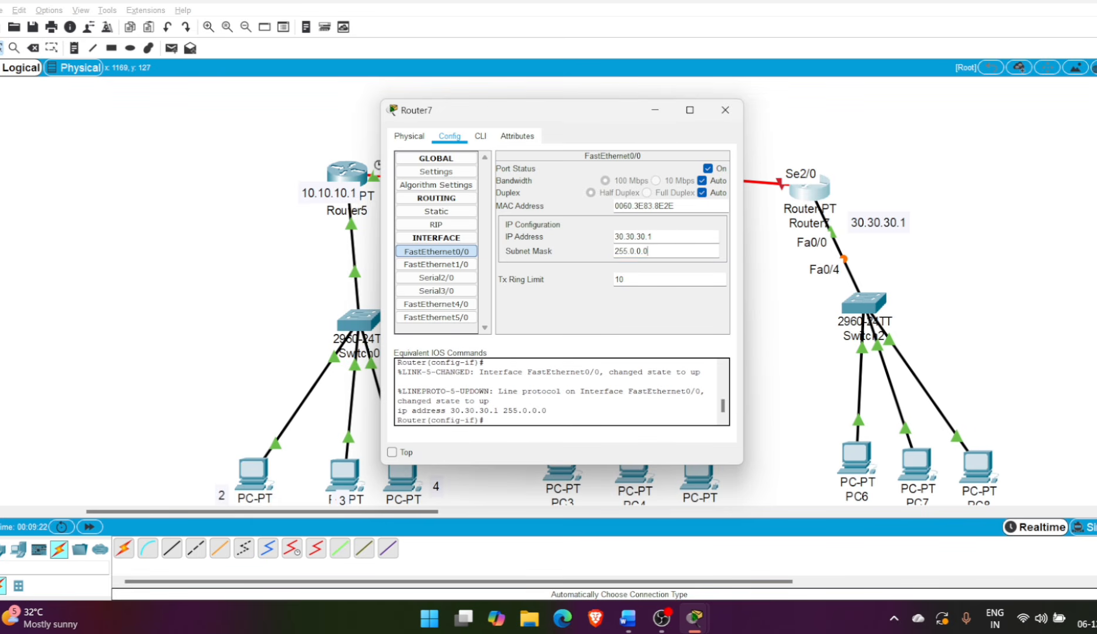
Turn on Serial2/0 on Router7 and assign it IP address 50.50.50.2 with subnet mask 255.0.0.0
click(436, 277)
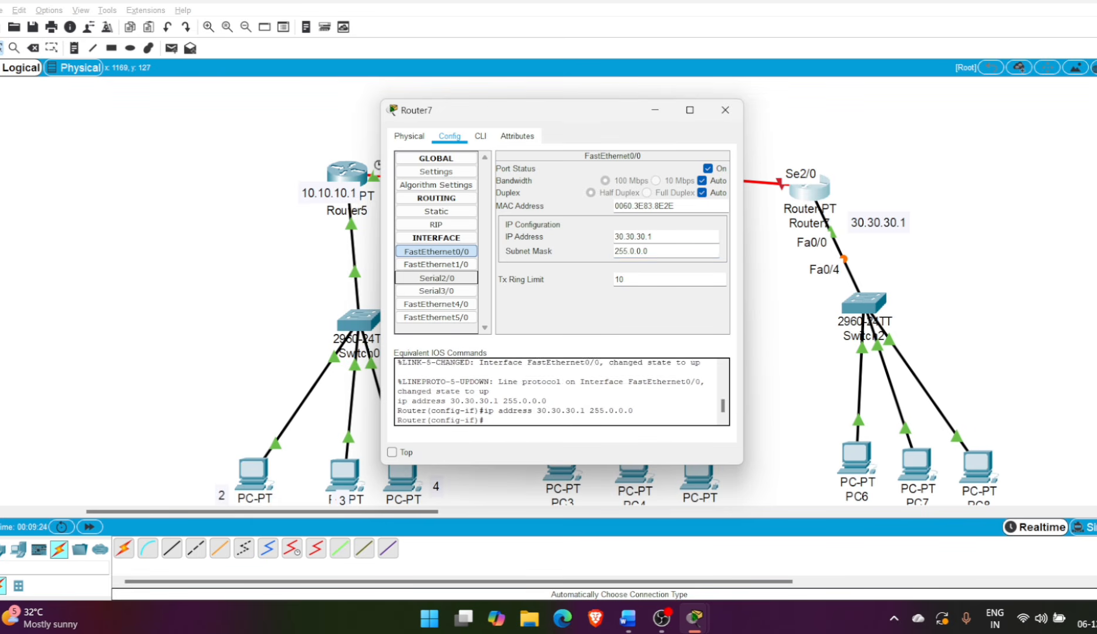
click(708, 168)
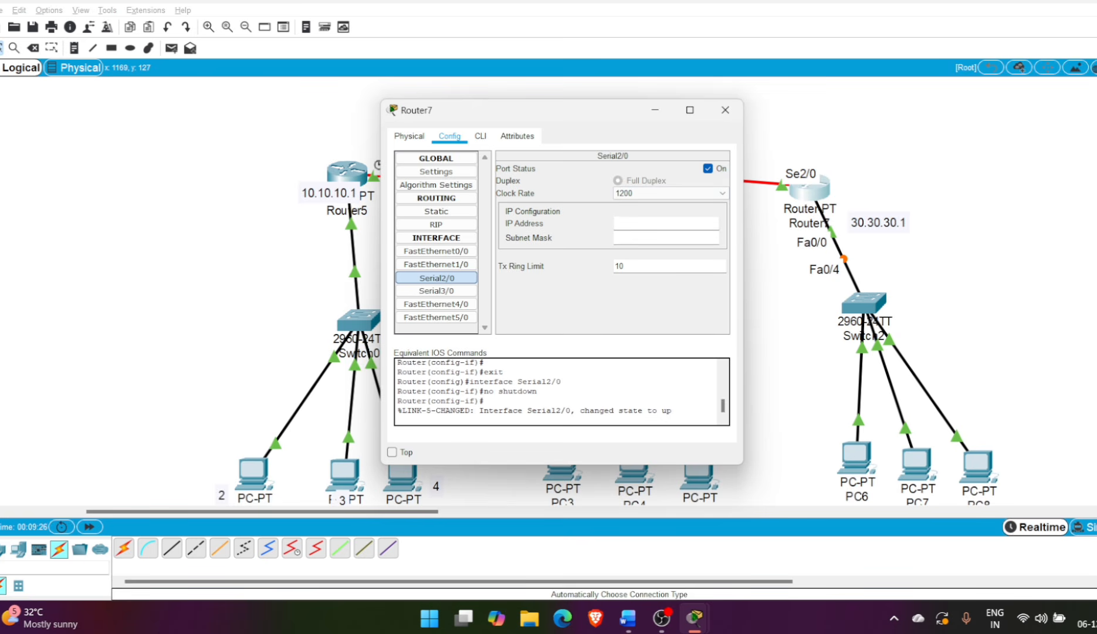
text(50.50.50.2)
key(Tab)
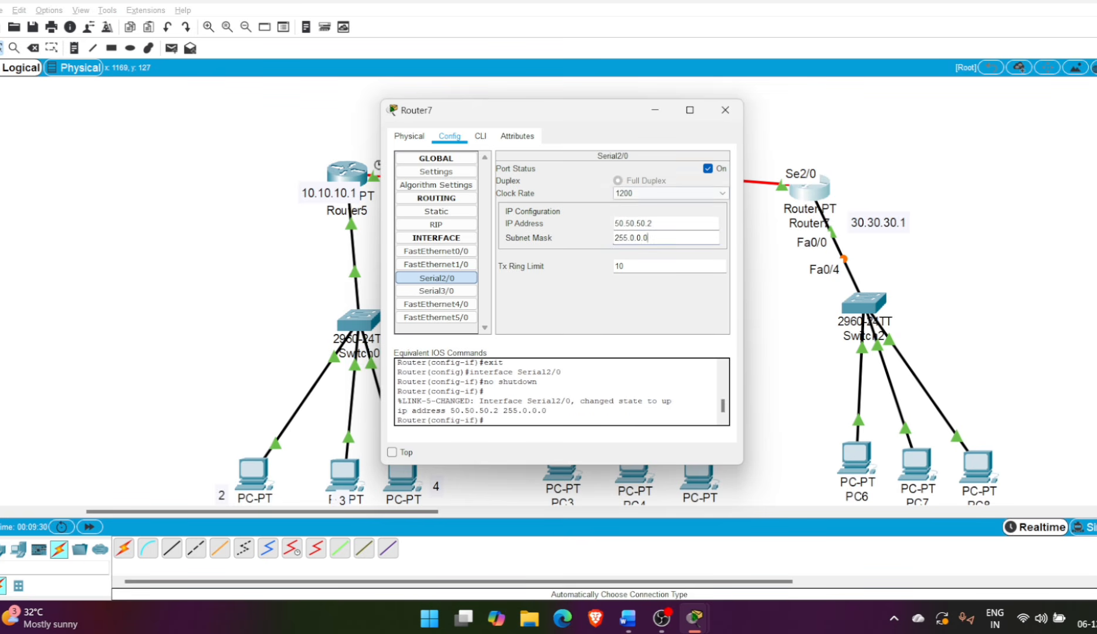
click(725, 110)
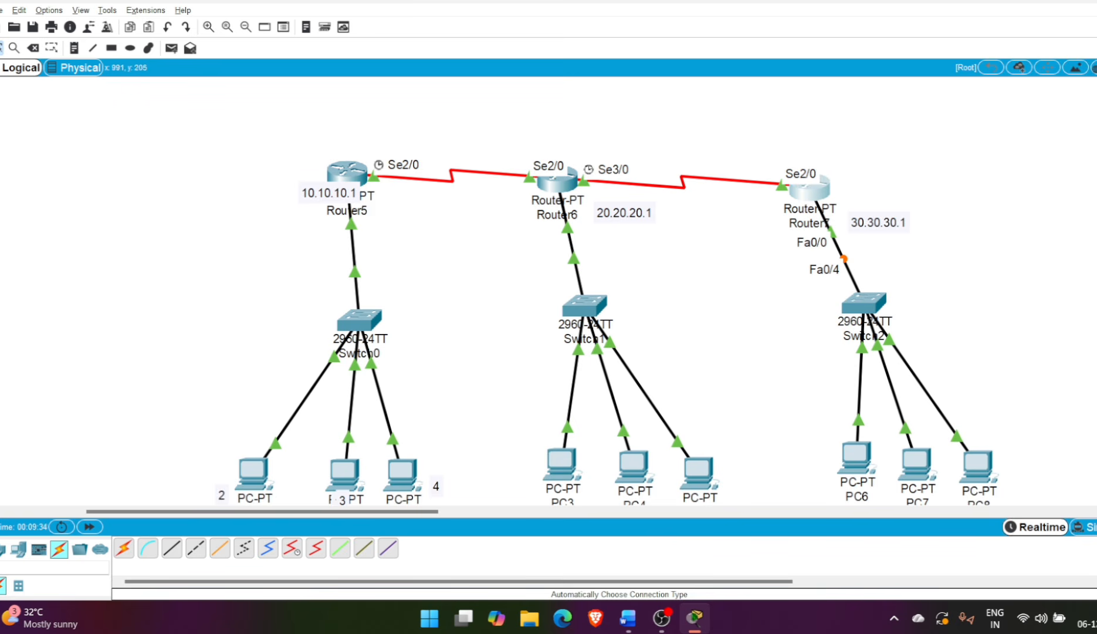
Set the static IP address of PC0 to 10.10.10.2 in its IP configuration
scroll(607, 301, down, 2)
click(254, 408)
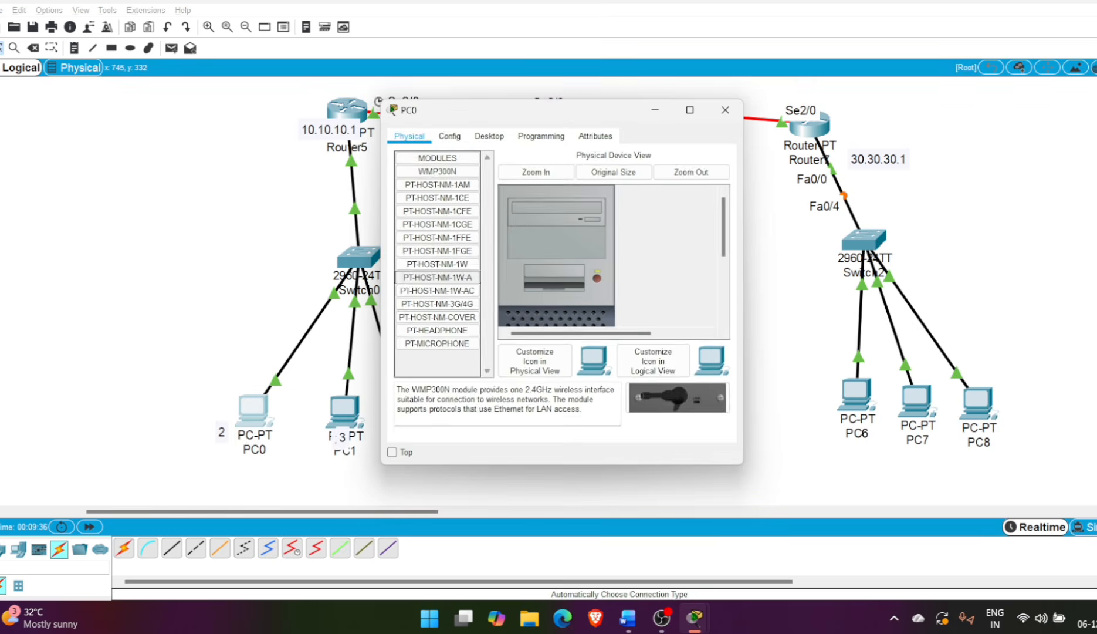
click(450, 136)
click(489, 136)
click(436, 183)
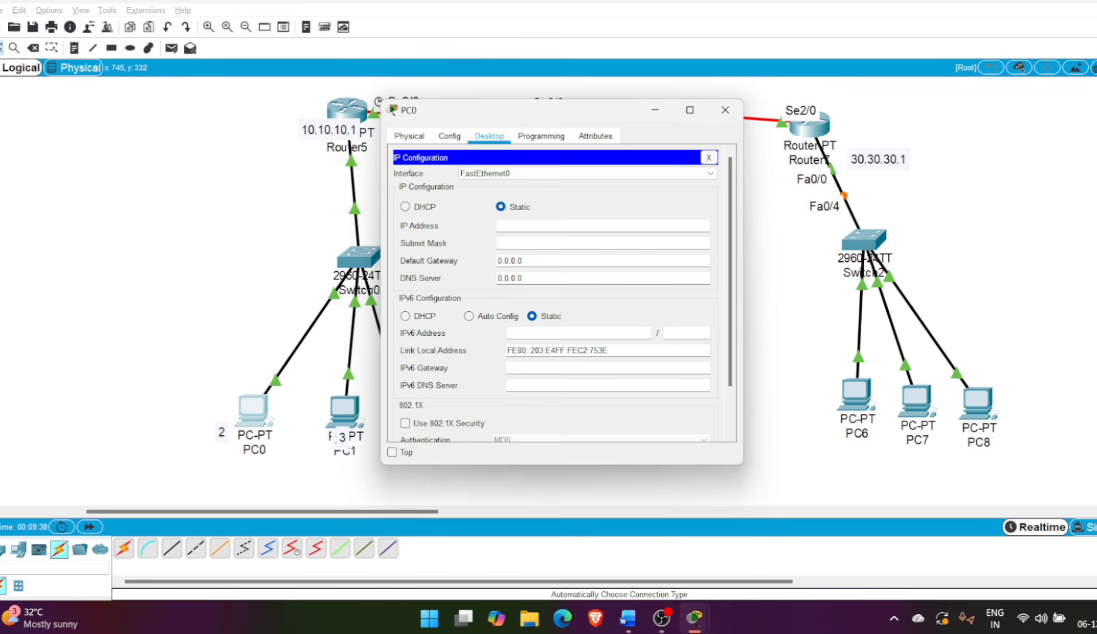
text(10.10.10.1)
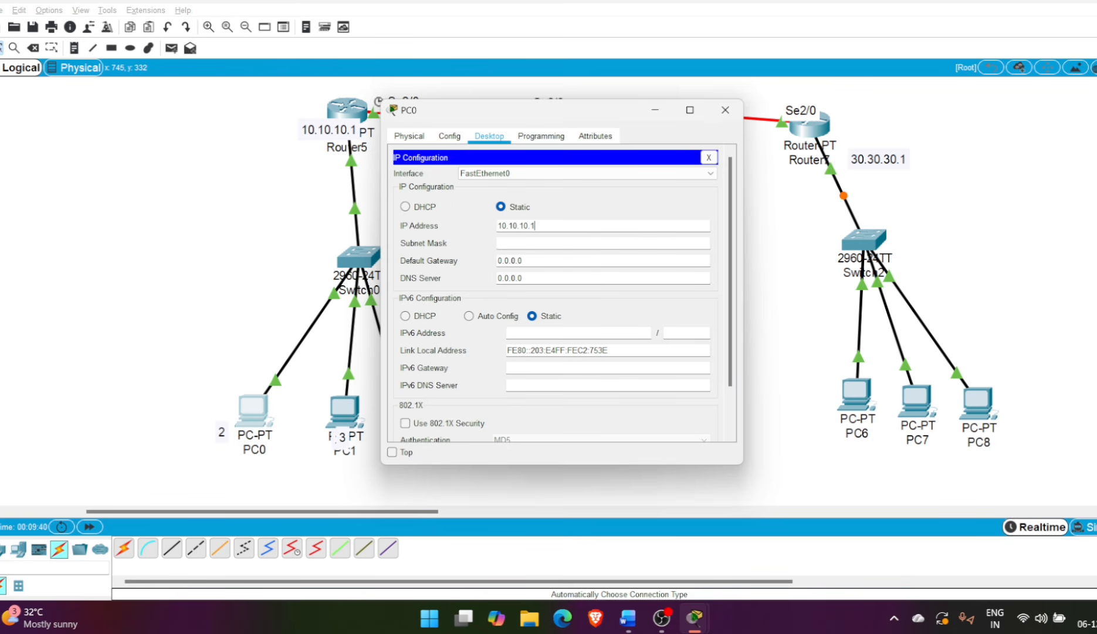
key(shift+Left)
key(shift+Left)
key(shift+Right)
key(shift+Right)
key(shift+Left)
text(2)
Give PC0 subnet mask 255.0.0.0 and default gateway 10.10.10.1, and close its configuration
click(523, 242)
key(shift+Left)
key(shift+Left)
key(shift+Left)
key(shift+Left)
key(shift+Left)
key(shift+Left)
key(shift+Left)
text(10.10.10.1)
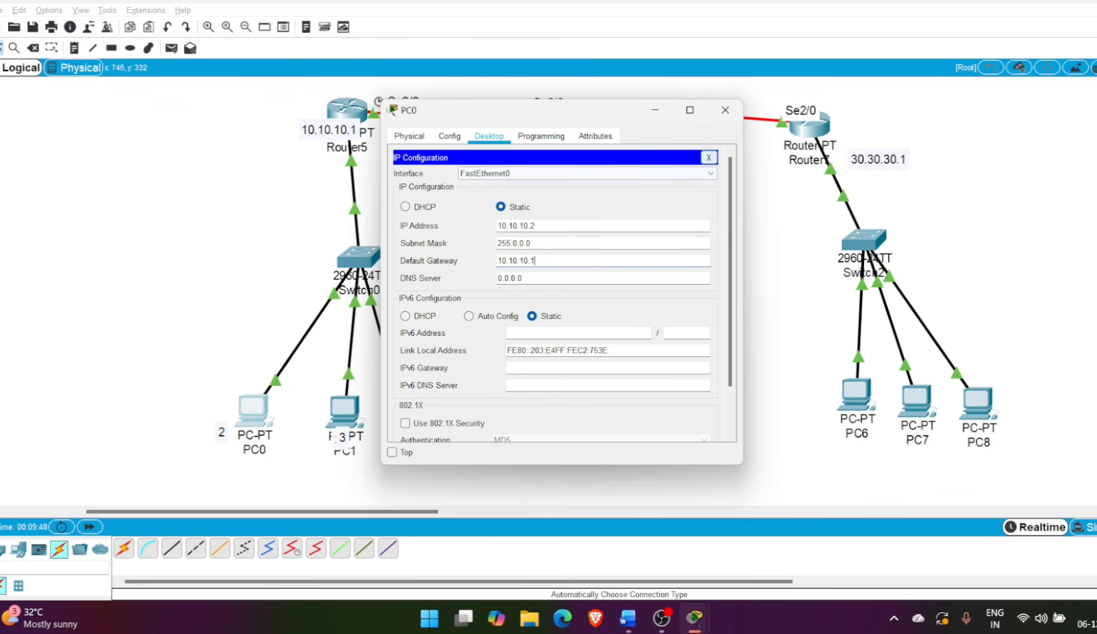
click(709, 158)
click(725, 110)
Configure PC1 with static IP address 10.10.10.3, subnet mask 255.0.0.0 and default gateway 10.10.10.1
click(344, 407)
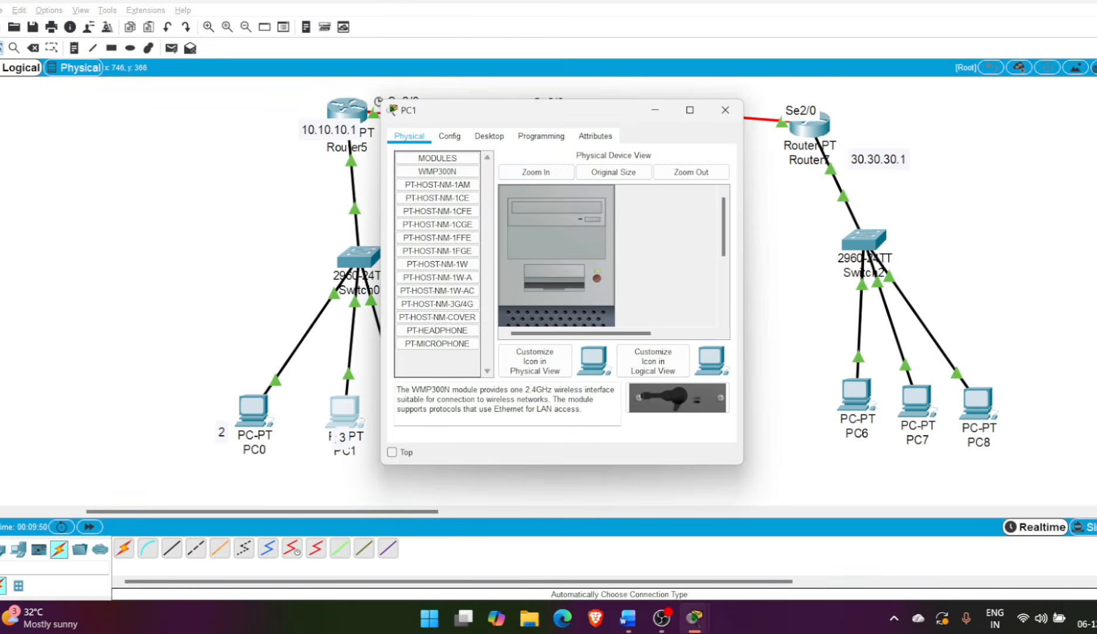
click(489, 136)
click(436, 176)
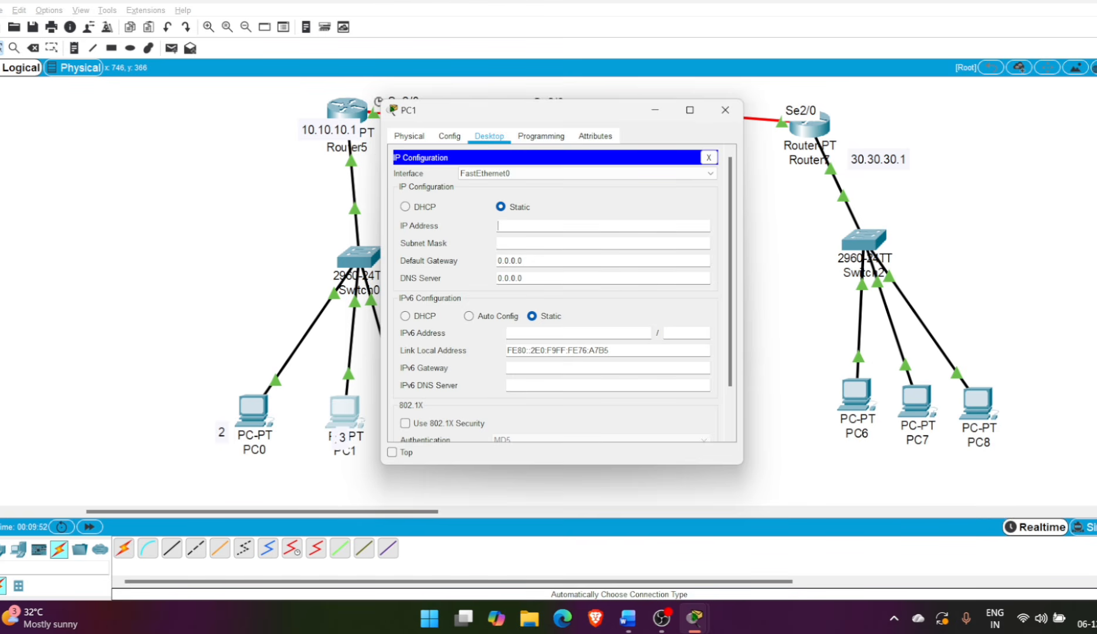
text(10.10.10.1)
key(BackSpace)
text(3)
key(Tab)
key(Tab)
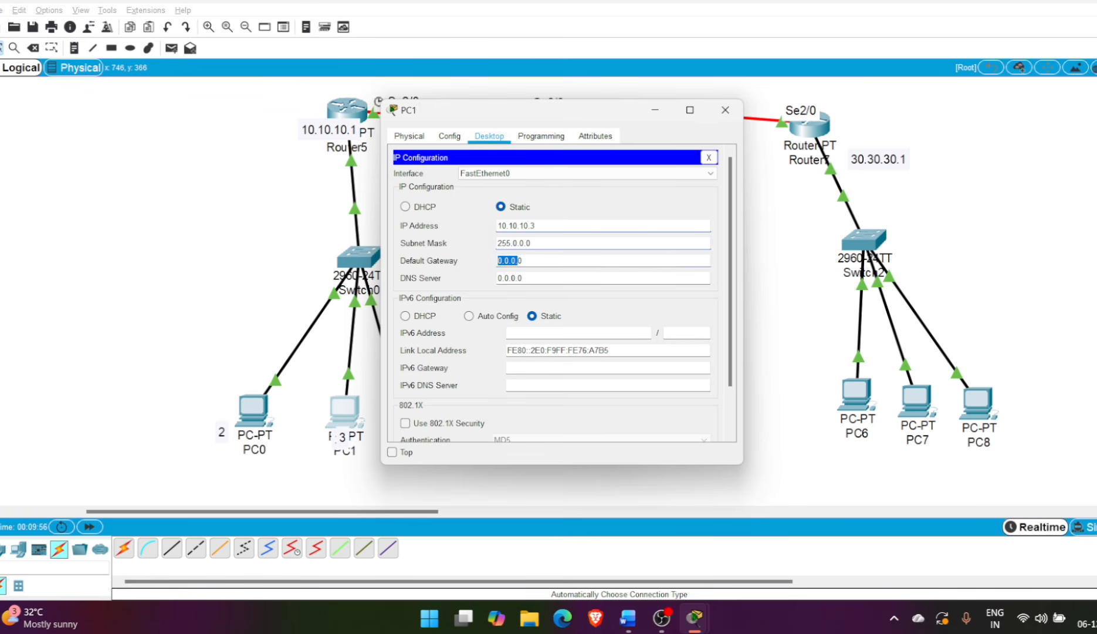
key(BackSpace)
text(10.10.10.1)
click(708, 157)
click(725, 110)
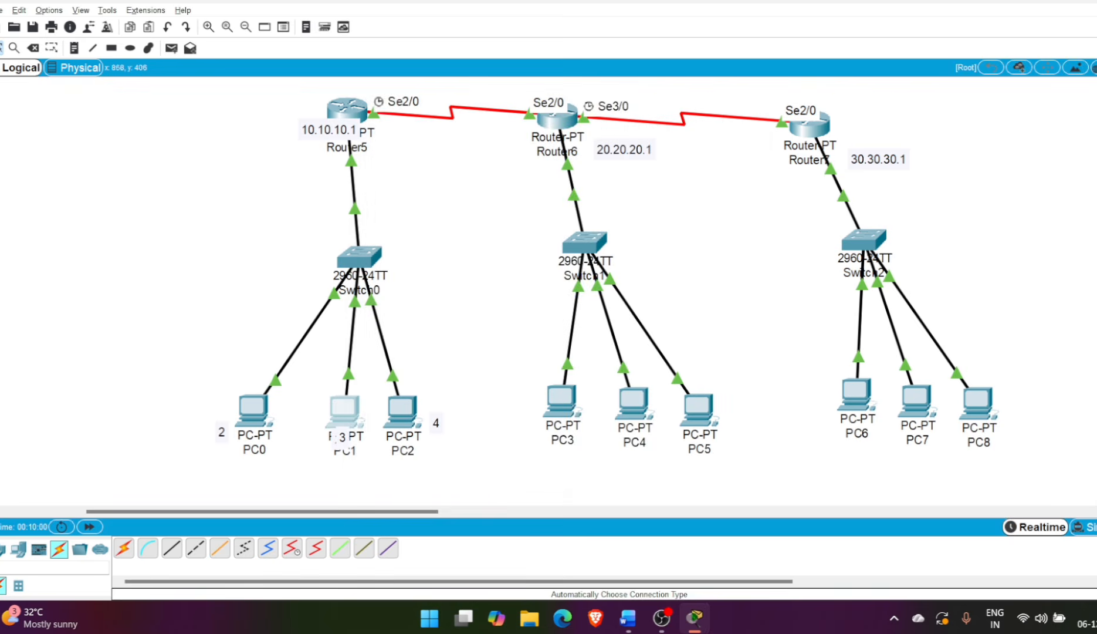
Configure PC2 with static IP address 10.10.10.4, the default subnet mask and default gateway 10.10.10.1
click(403, 410)
click(489, 135)
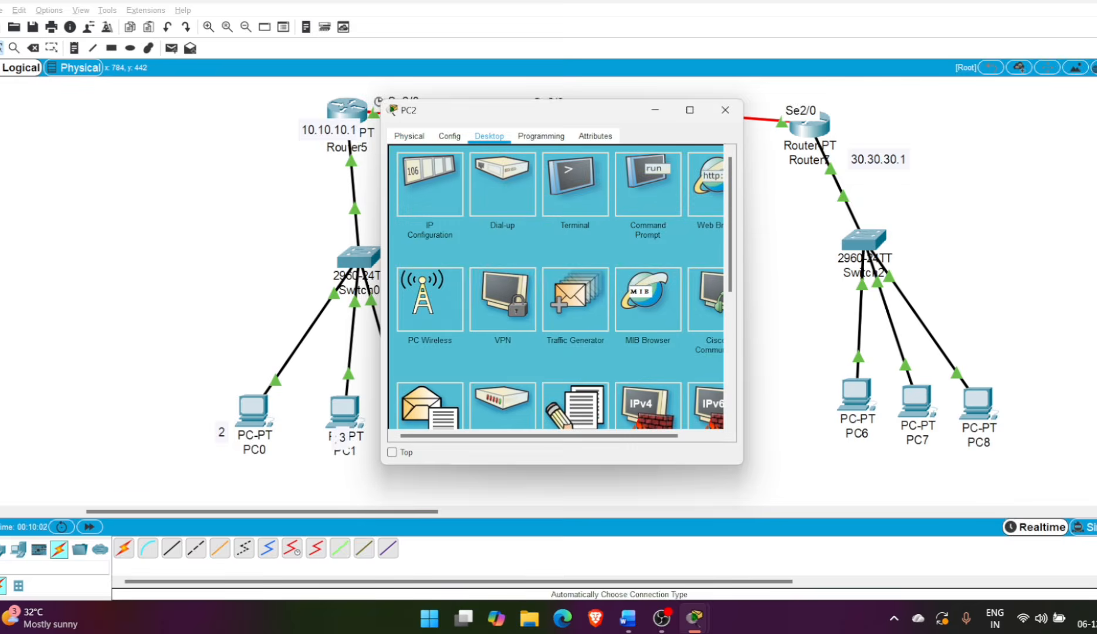
click(431, 183)
text(10.10.10.1)
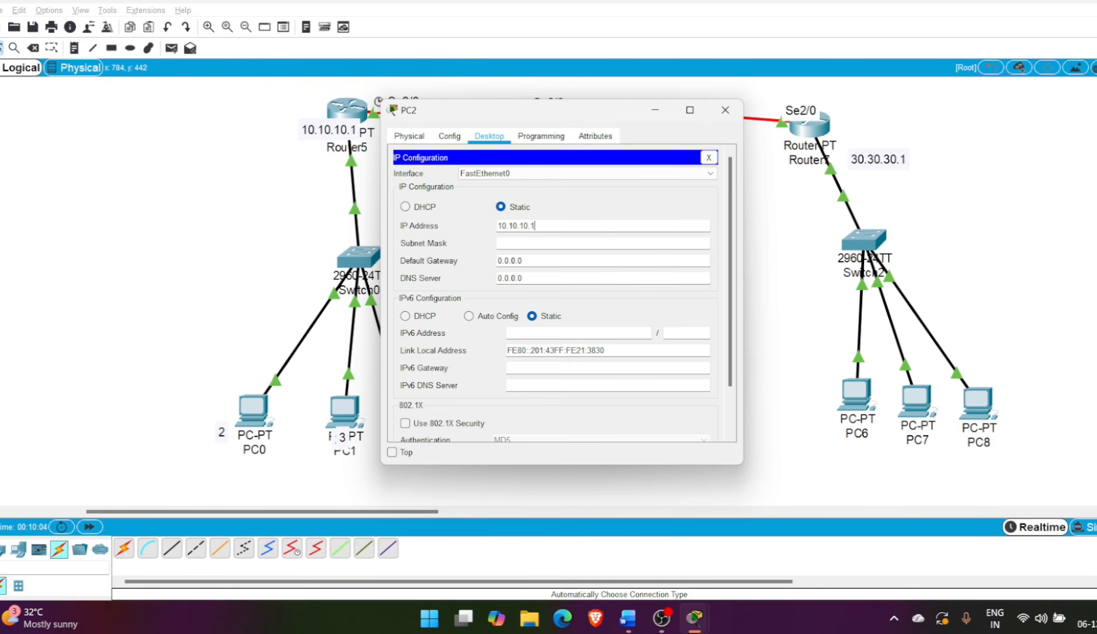
key(BackSpace)
text(4)
key(Tab)
drag(520, 261, 496, 260)
text(10.10.10.1)
click(709, 157)
click(725, 109)
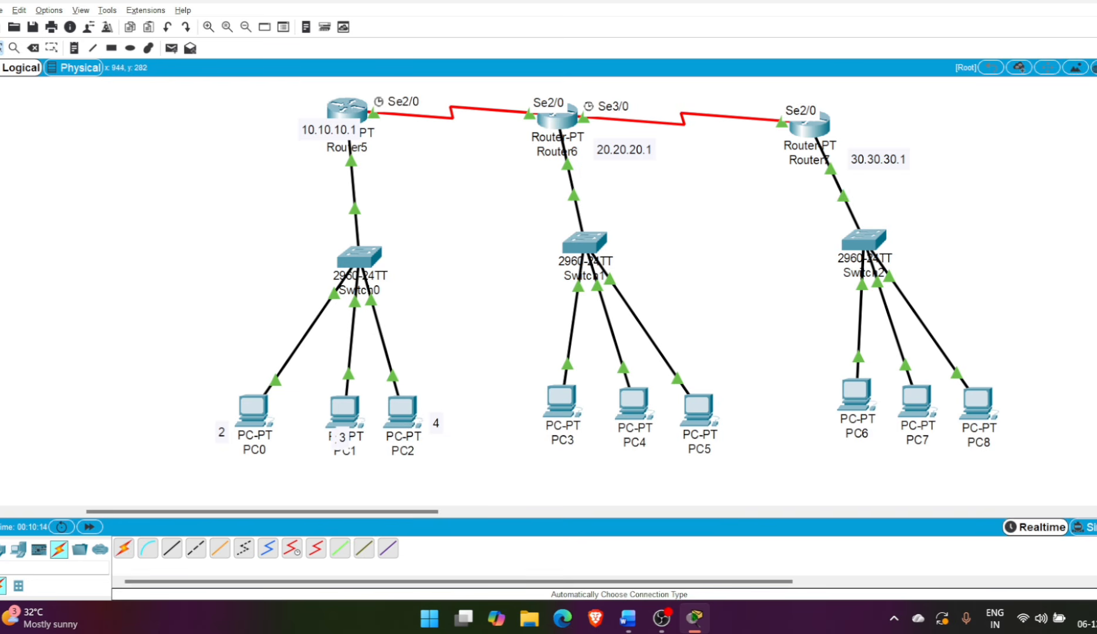
Configure PC3 with static IP address 20.20.20.2, subnet mask 255.0.0.0 and default gateway 20.20.20.1
click(561, 400)
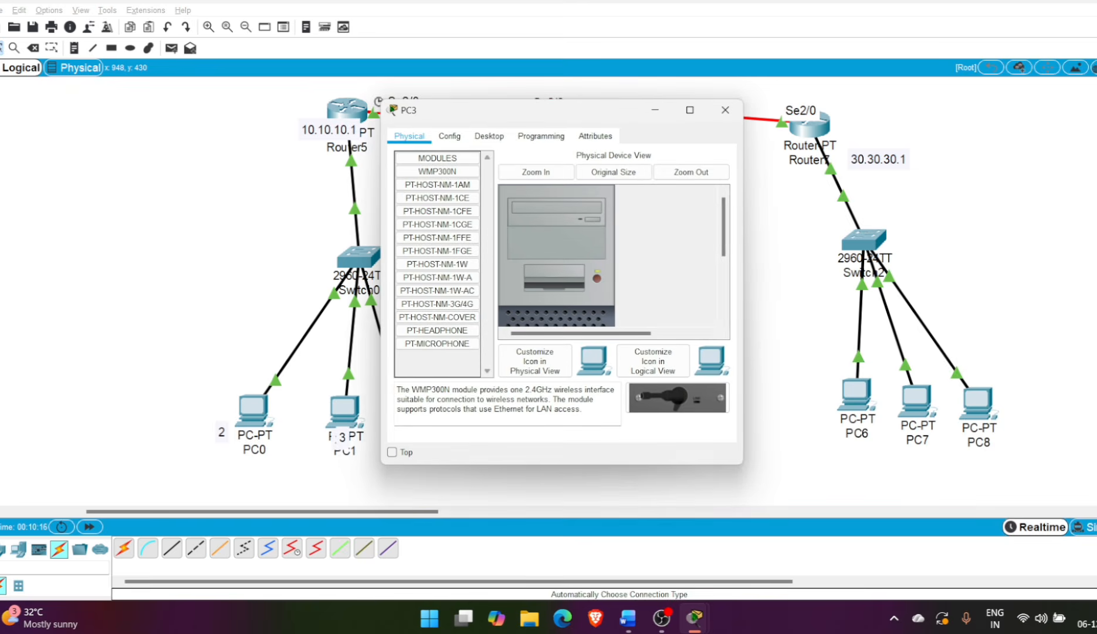
click(488, 136)
click(429, 184)
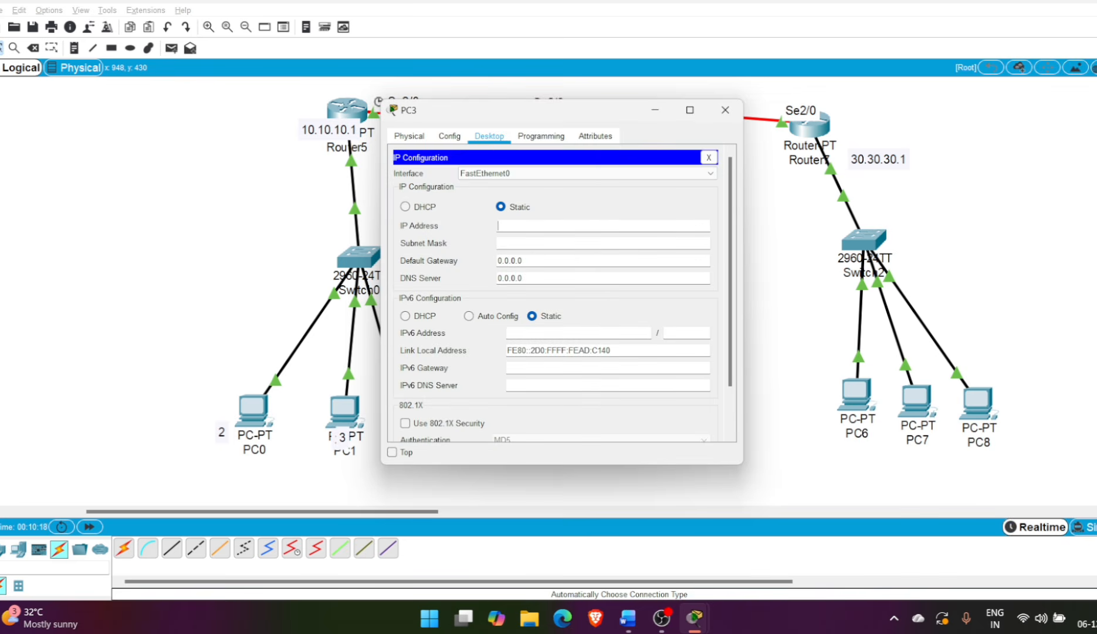
text(20.20.20.2)
drag(536, 226, 497, 260)
key(ctrl+c)
click(531, 243)
text(20.20.20.1)
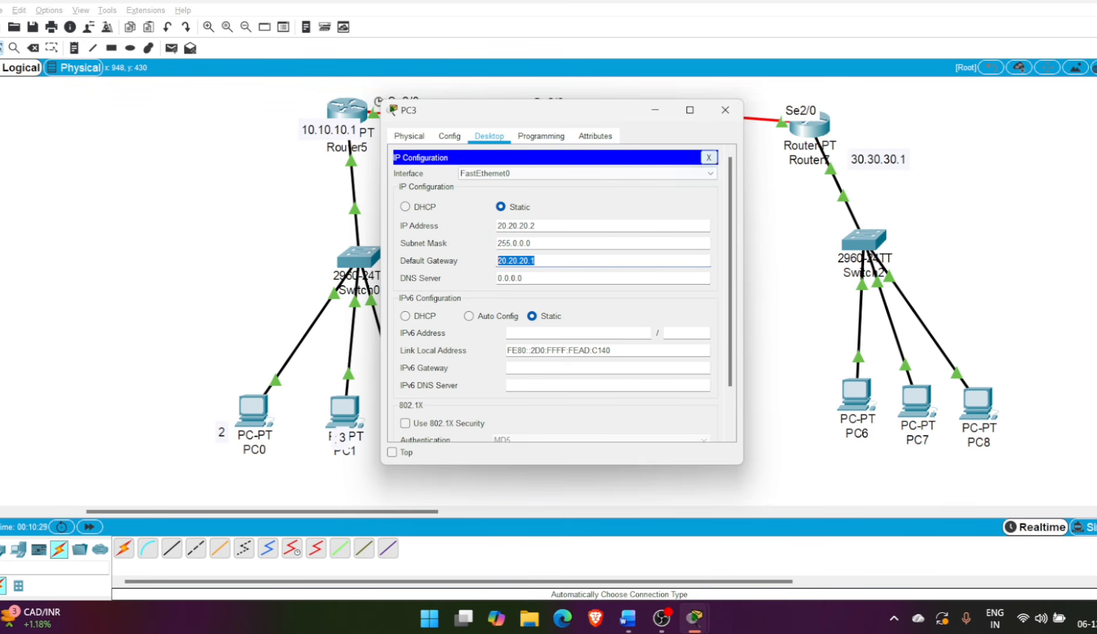
click(709, 157)
click(725, 110)
Configure PC4 with static IP address 20.20.20.3, the default subnet mask and default gateway 20.20.20.1
click(633, 402)
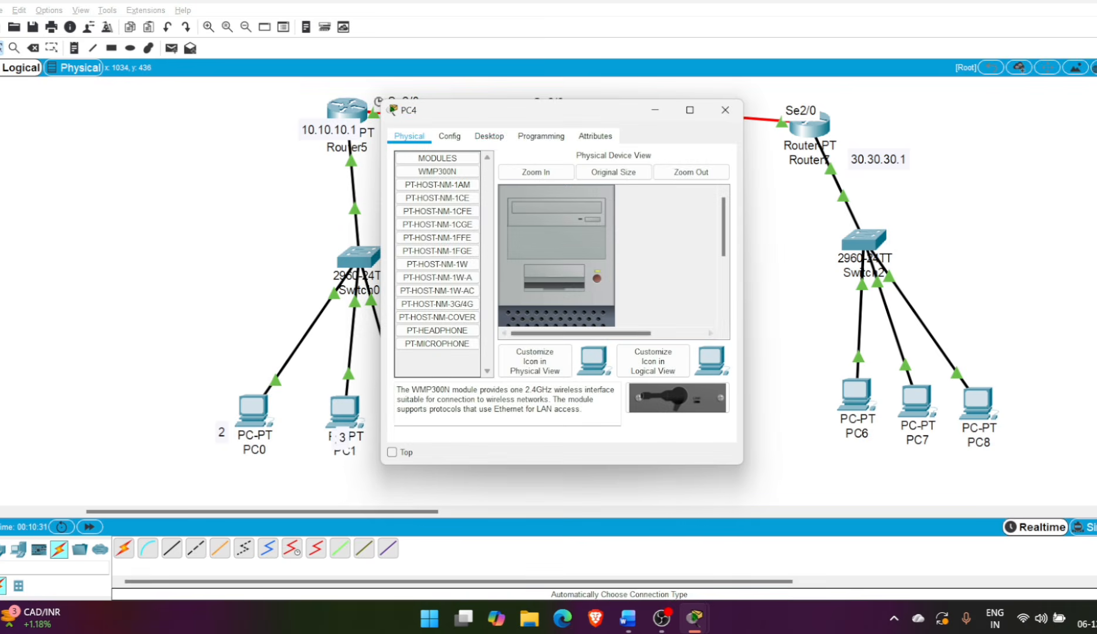
click(489, 135)
click(433, 172)
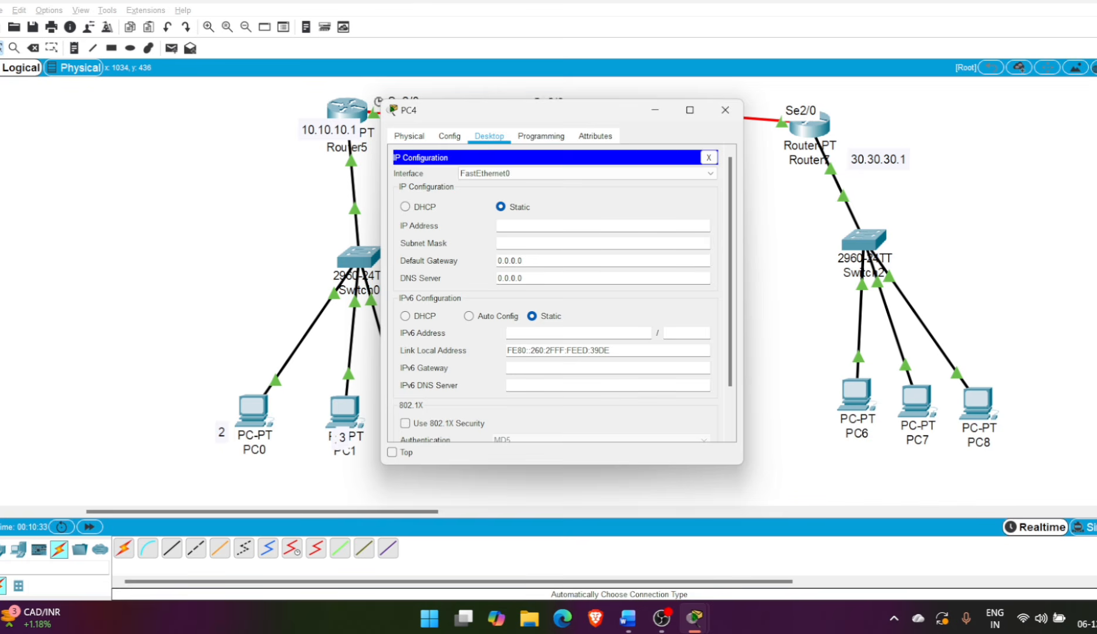
drag(526, 260, 497, 260)
text(20.20.20.120.20.20.1)
key(BackSpace)
text(3)
key(Tab)
click(709, 157)
click(725, 109)
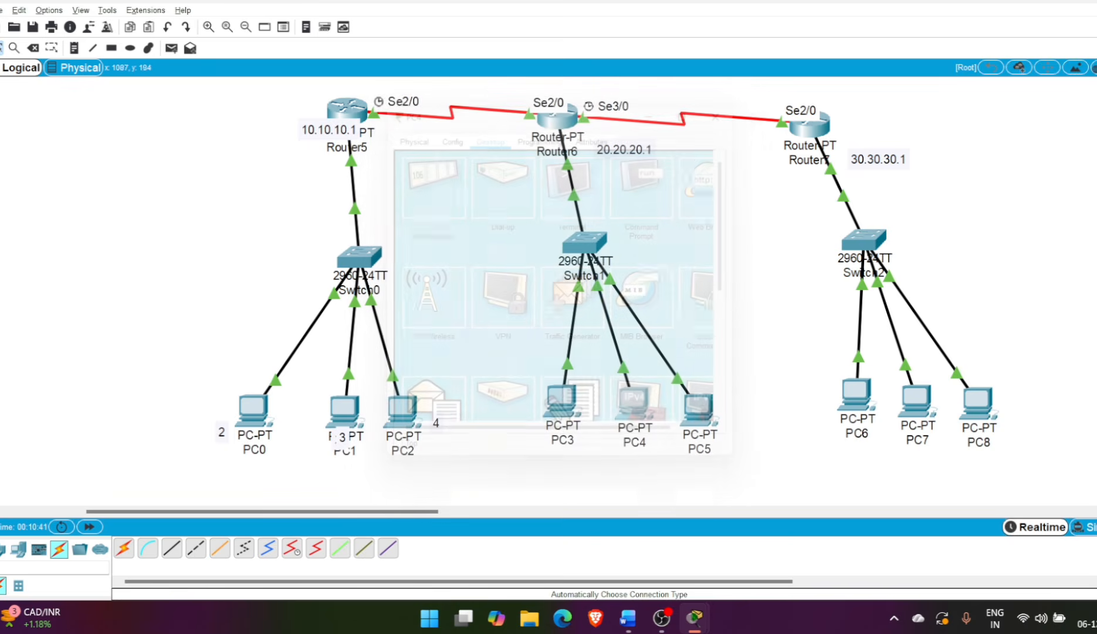
Configure PC5 with static IP address 20.20.20.4, subnet mask 255.0.0.0 and default gateway 20.20.20.1
click(701, 404)
click(490, 136)
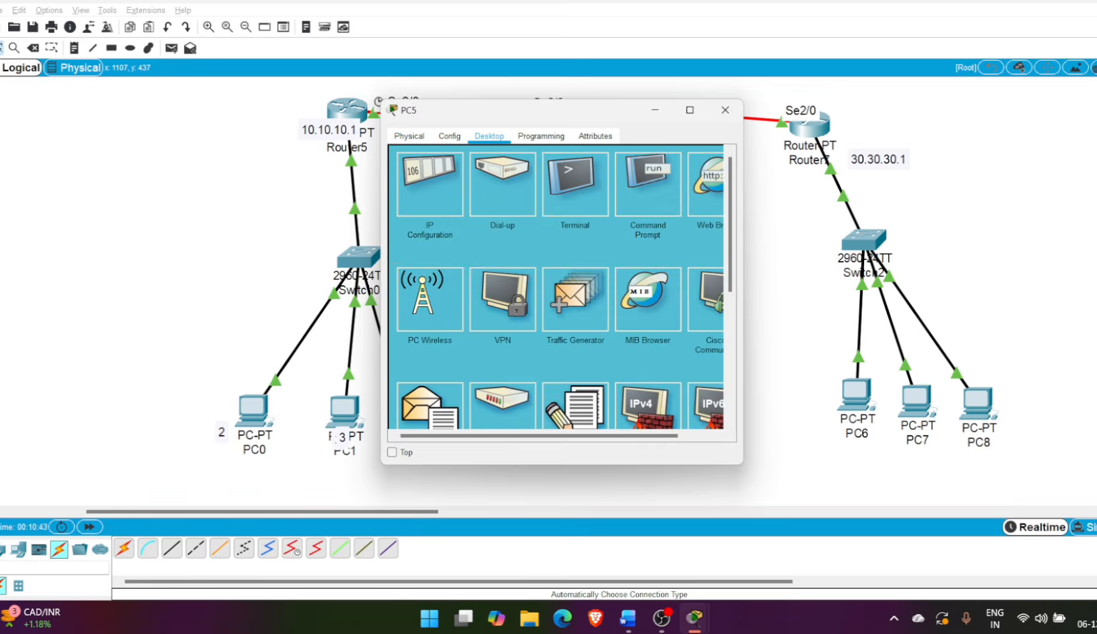
click(430, 176)
drag(522, 260, 495, 261)
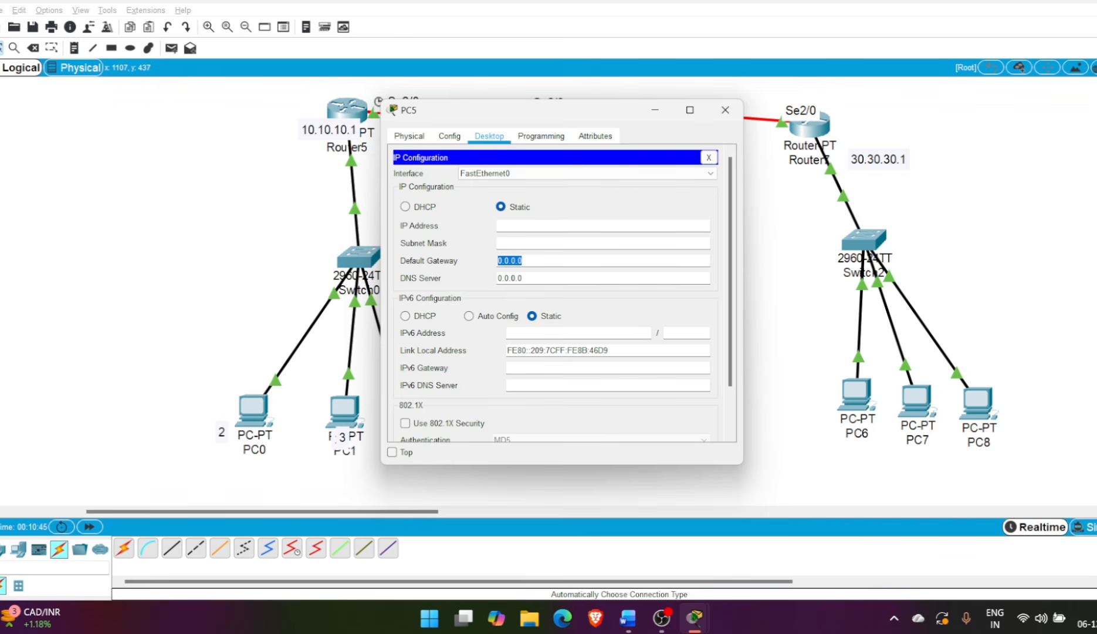
text(20.20.20.1)
key(ctrl+v)
key(BackSpace)
text(4)
key(Tab)
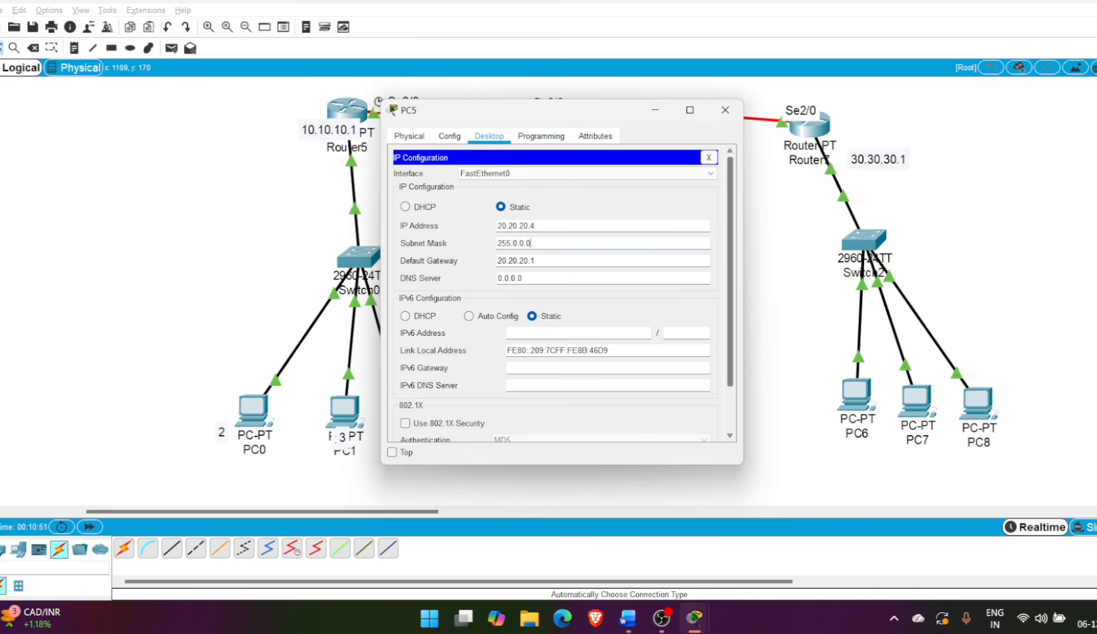
click(708, 158)
click(725, 110)
Set the static IP address of PC6 to 30.30.30.2 in its IP configuration
click(857, 394)
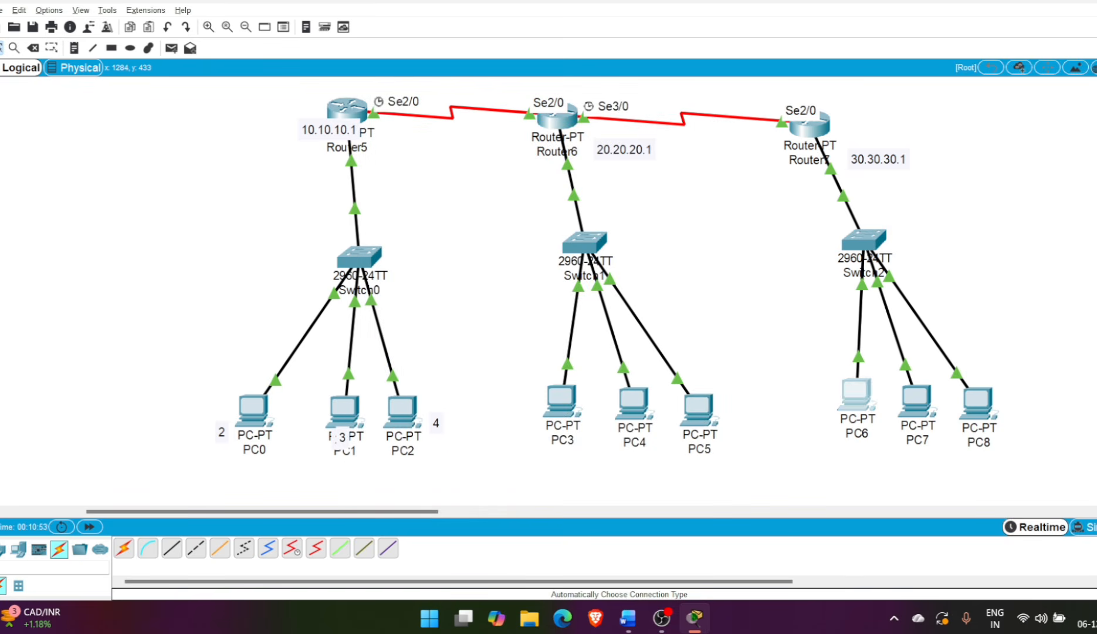
click(489, 136)
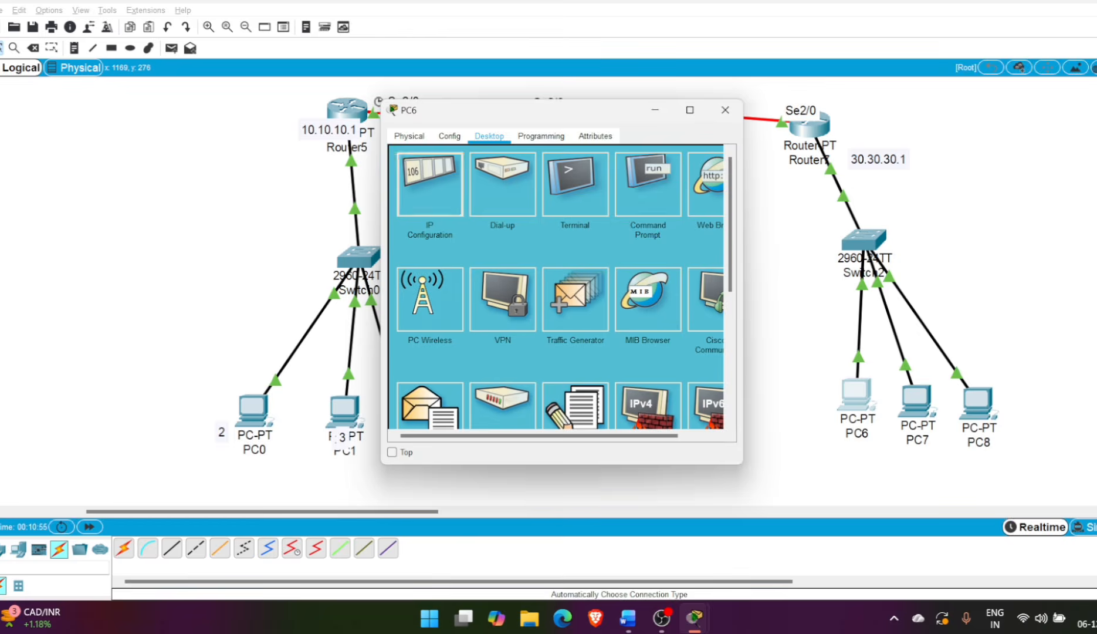
click(430, 183)
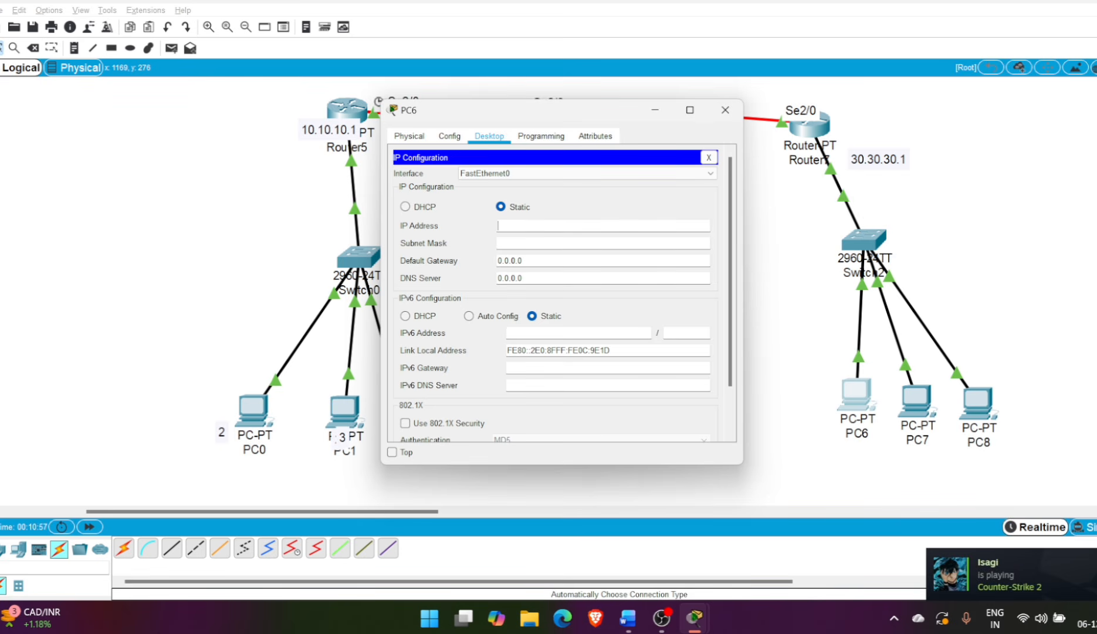
text(30.30.30.)
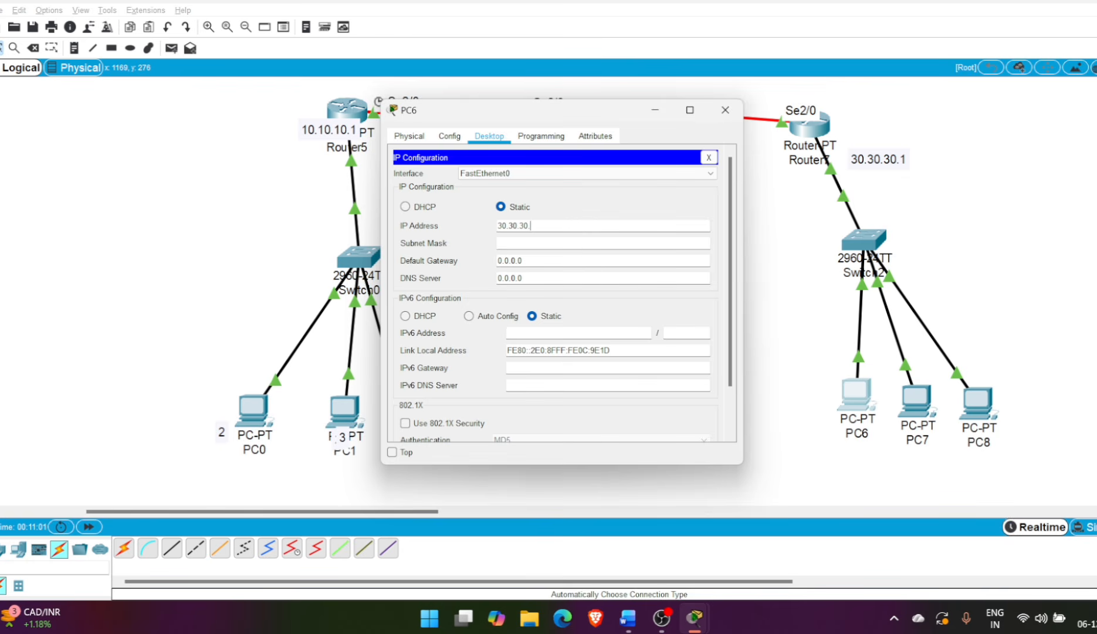
text(2)
Give PC6 subnet mask 255.0.0.0 and default gateway 30.30.30.1, and close its configuration
key(ctrl+a)
key(ctrl+c)
click(531, 243)
key(ctrl+a)
key(ctrl+v)
key(BackSpace)
text(1)
key(ctrl+a)
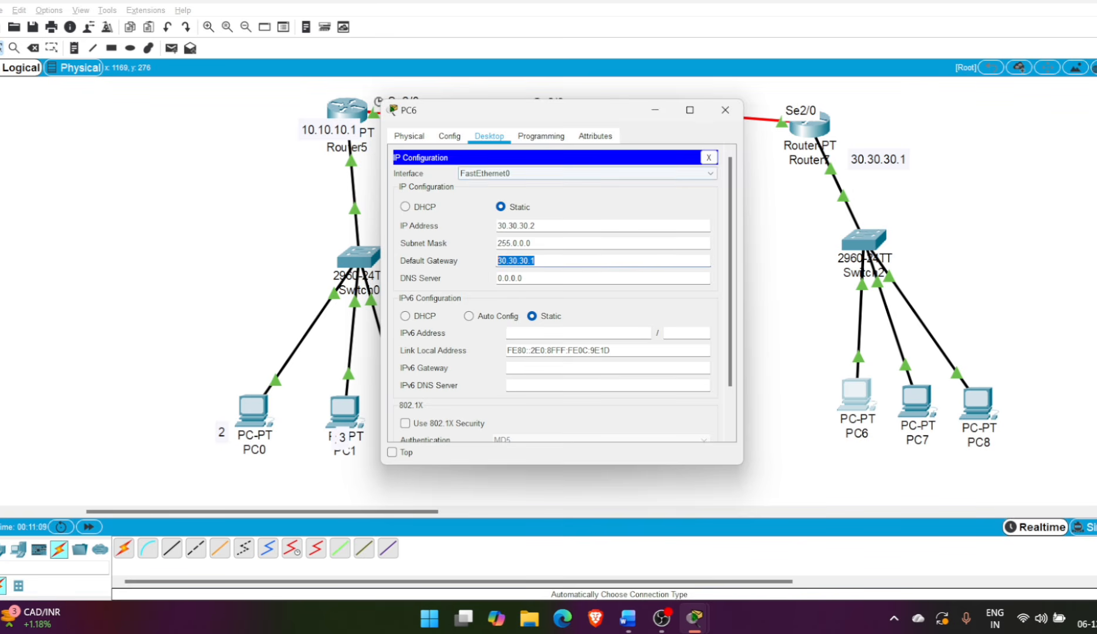
click(708, 158)
click(725, 110)
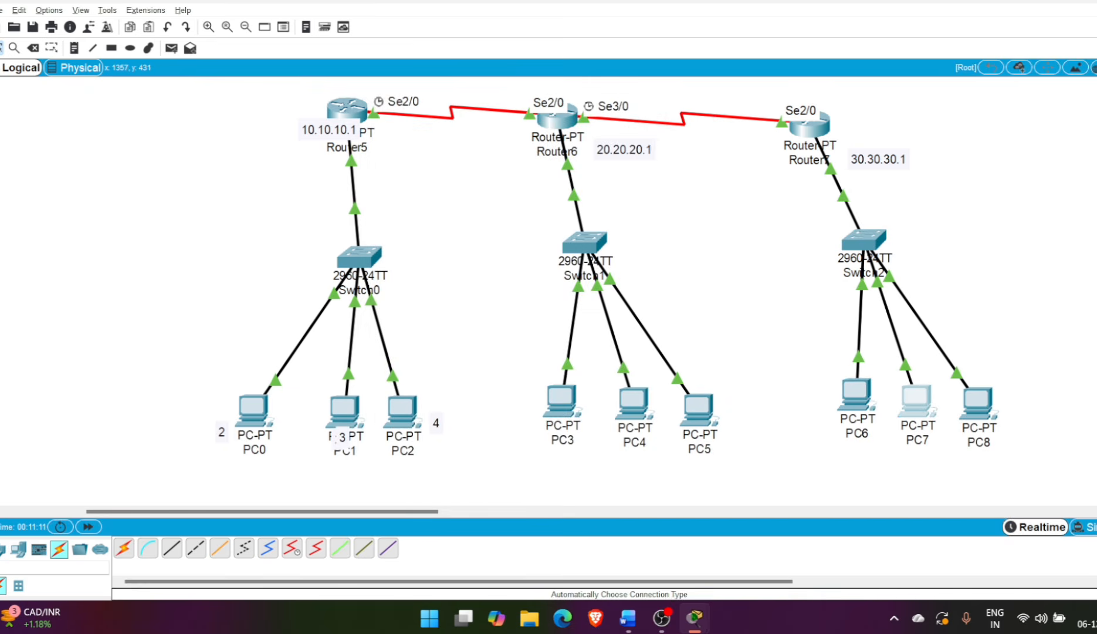
Set the static IP address of PC7 to 30.30.30.3 in its IP configuration
click(916, 401)
click(488, 135)
click(430, 185)
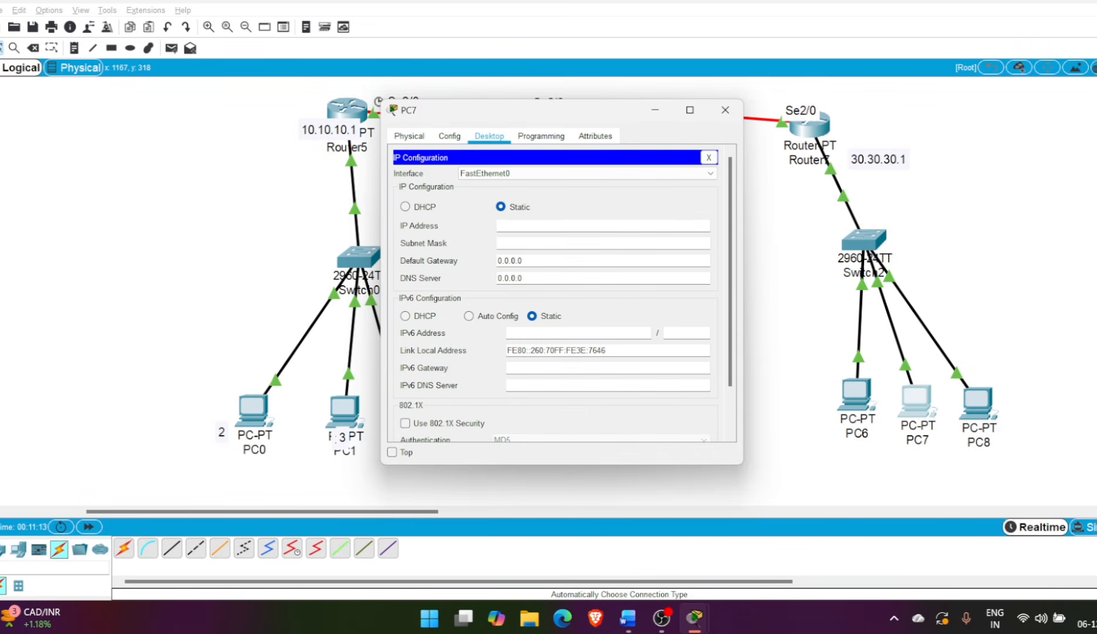
text(30.30.30.1)
key(BackSpace)
text(3)
Give PC7 subnet mask 255.0.0.0 and default gateway 30.30.30.1, and close its configuration
key(Tab)
key(shift+Left)
key(shift+Left)
key(shift+Left)
key(shift+Left)
key(shift+Left)
key(shift+Left)
key(shift+Left)
text(30.30.30.1)
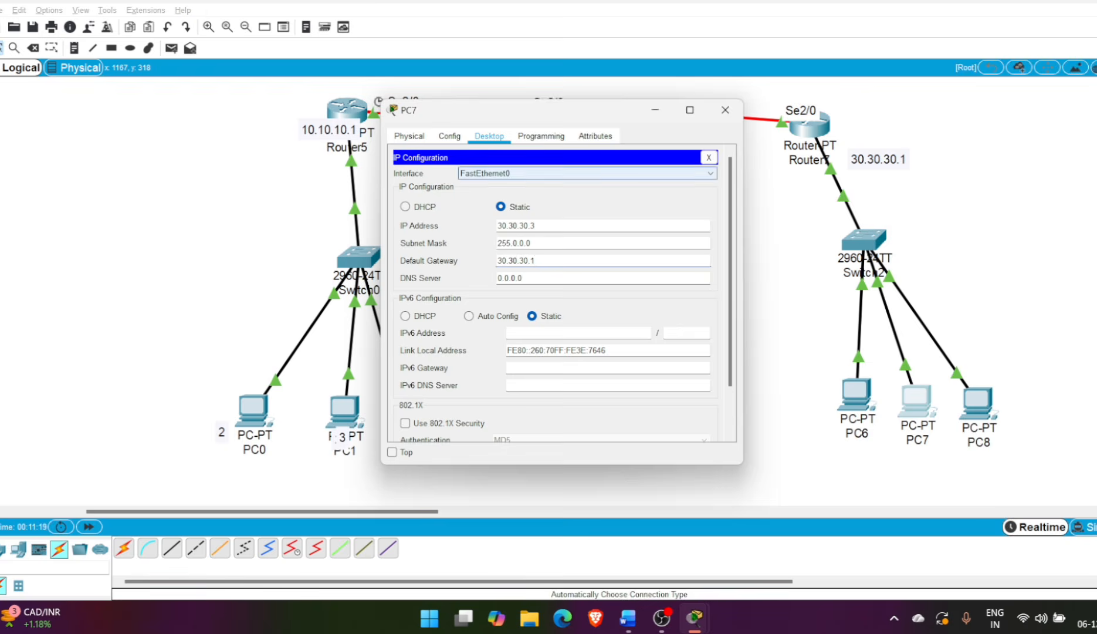
click(709, 157)
click(725, 110)
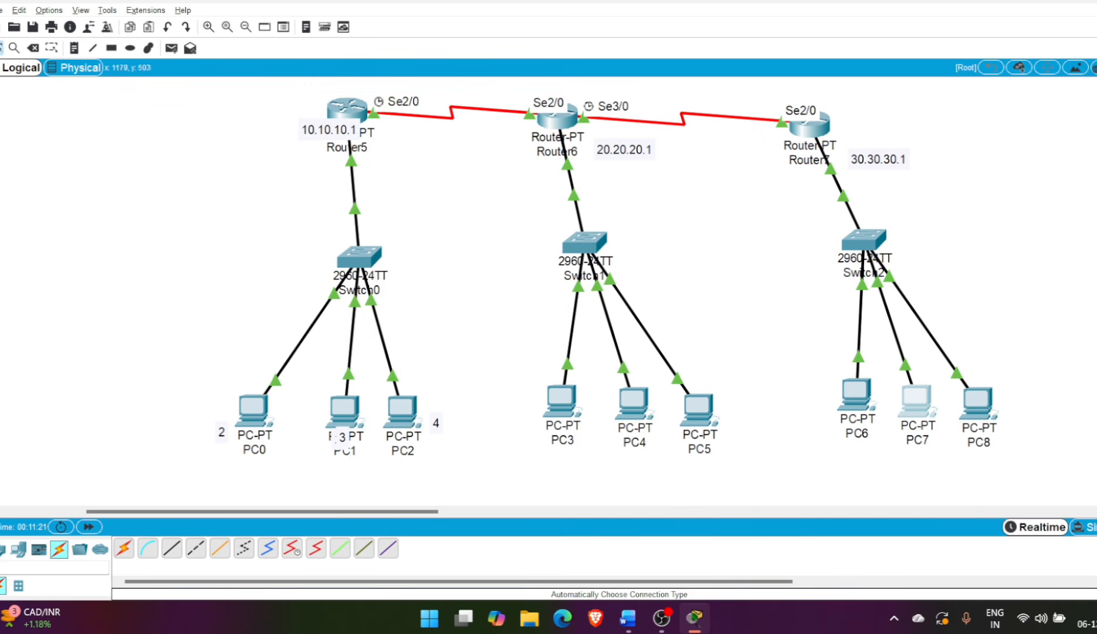
Set the static IP address of PC8 to 30.30.30.4 in its IP configuration
click(978, 403)
click(490, 136)
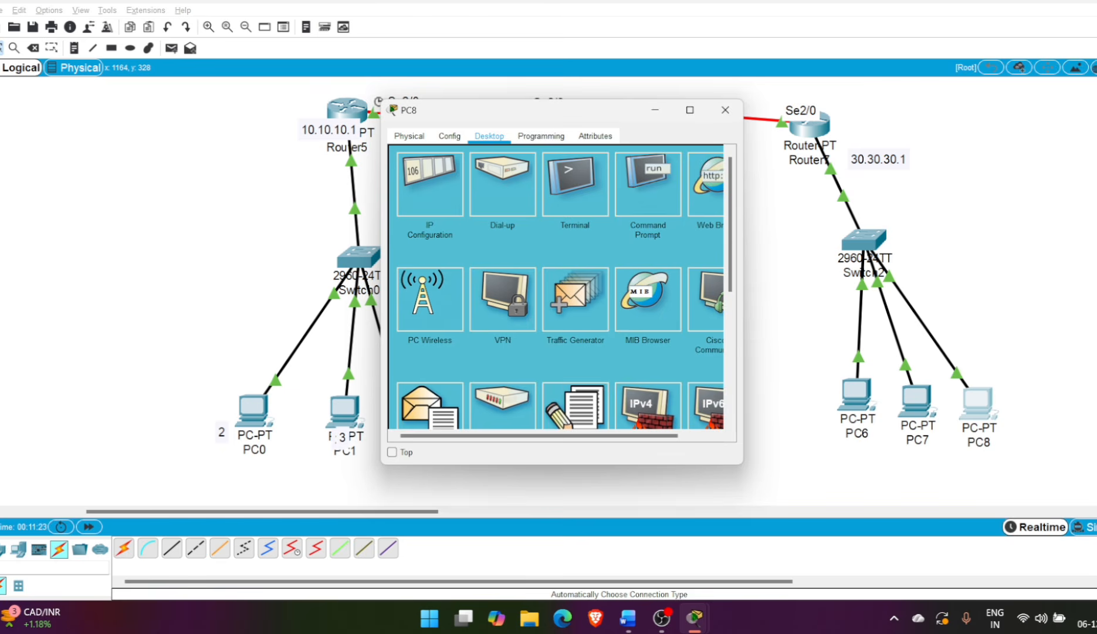
click(429, 183)
text(30.30.30.1)
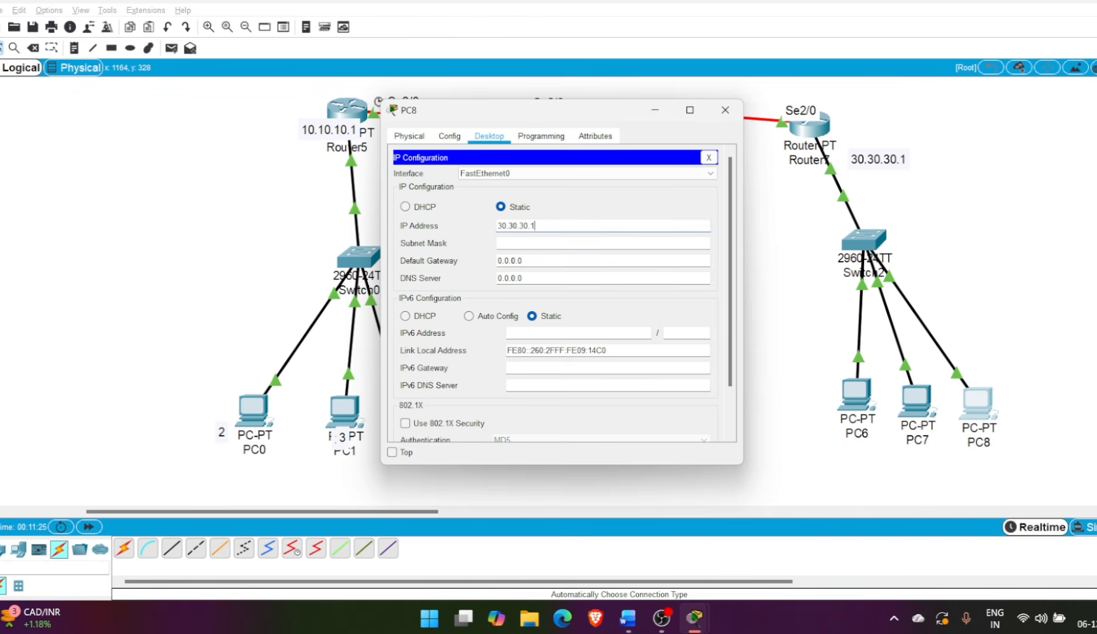
key(BackSpace)
text(4)
Give PC8 subnet mask 255.0.0.0 and default gateway 30.30.30.1, and close its configuration
click(531, 243)
key(shift+Left)
key(shift+Left)
key(shift+Left)
key(shift+Left)
key(shift+Left)
key(shift+Left)
key(shift+Left)
text(30.30.30.1)
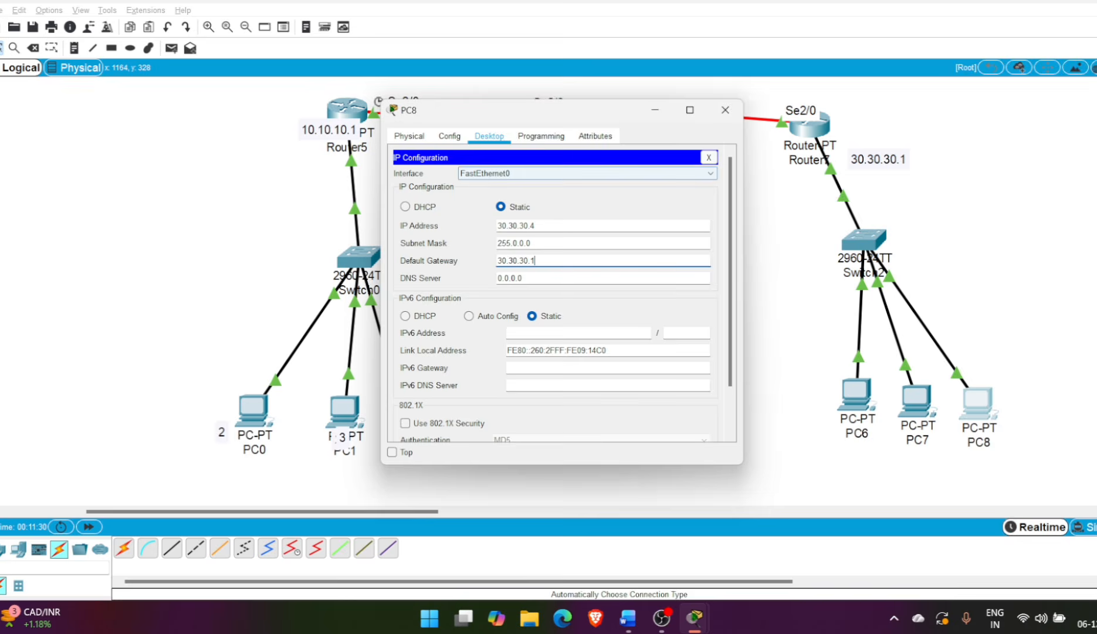
click(709, 157)
click(725, 109)
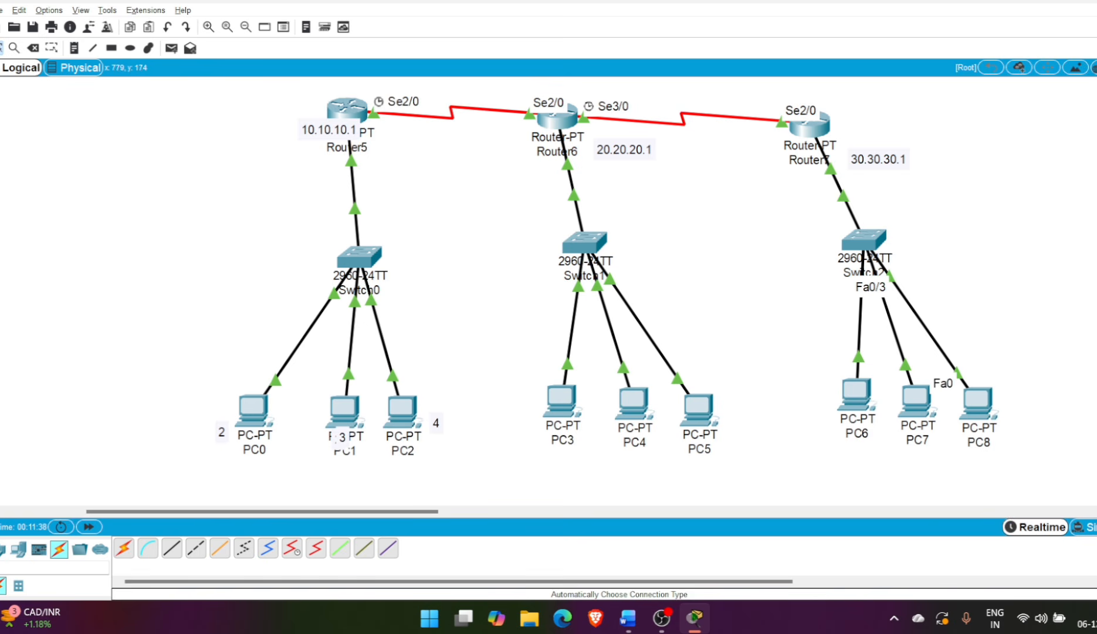
Enable RIP routing on Router5 and set it to RIP version 2 with the command version 2
click(347, 109)
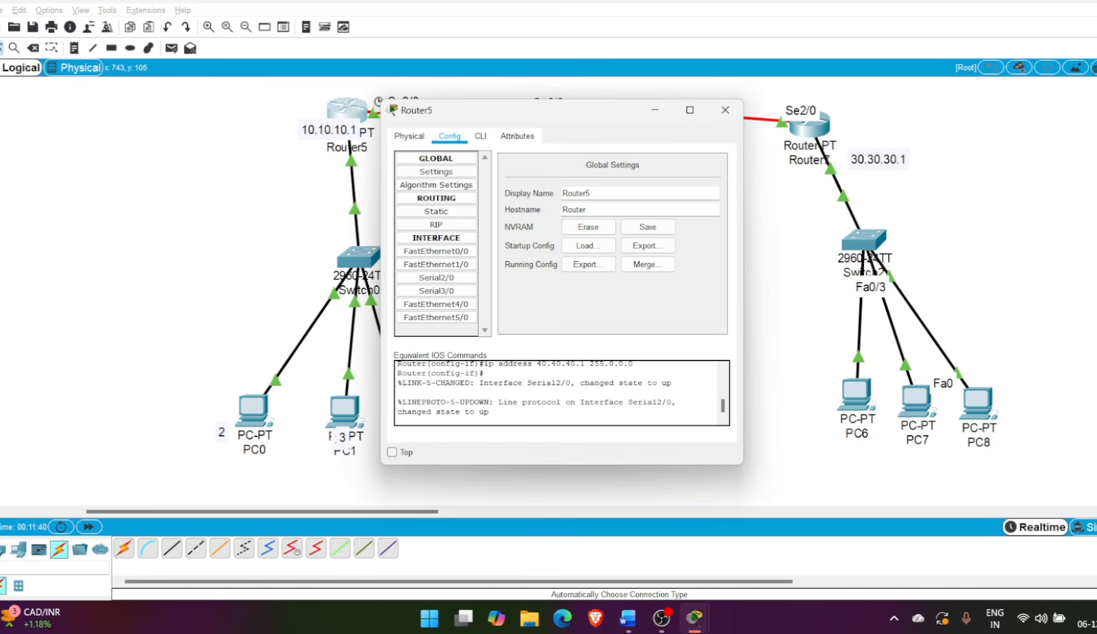
click(481, 135)
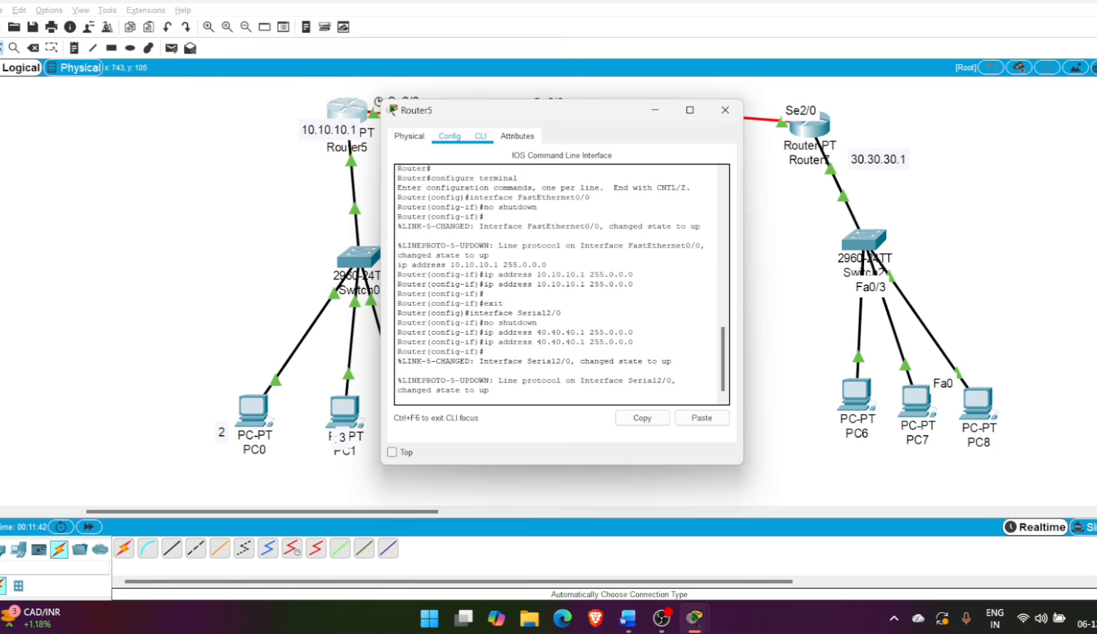
click(449, 136)
click(436, 224)
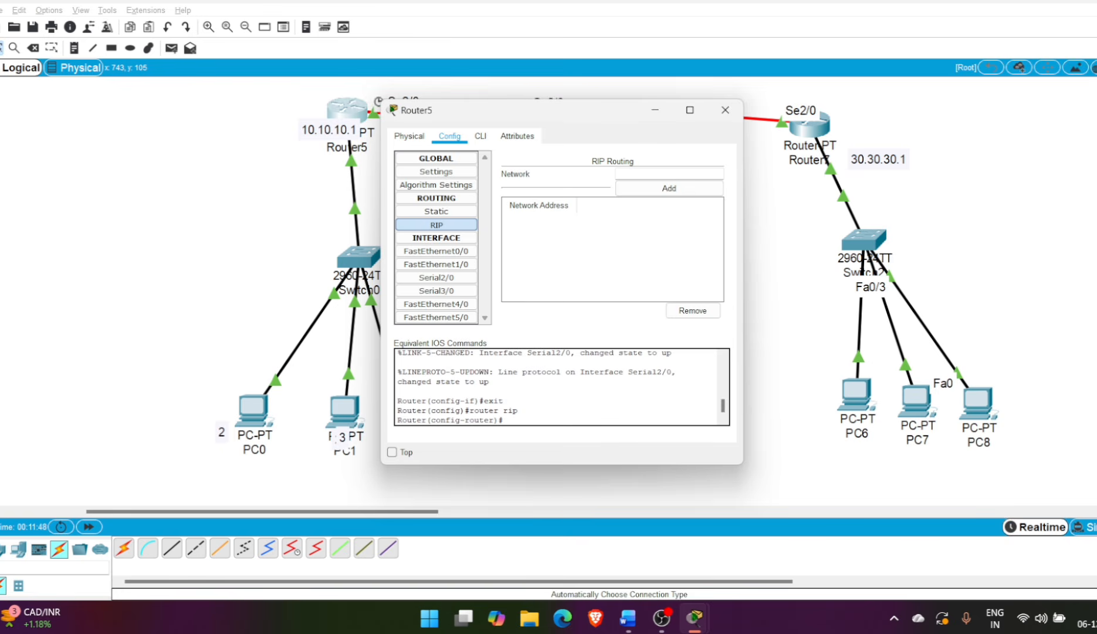
click(480, 136)
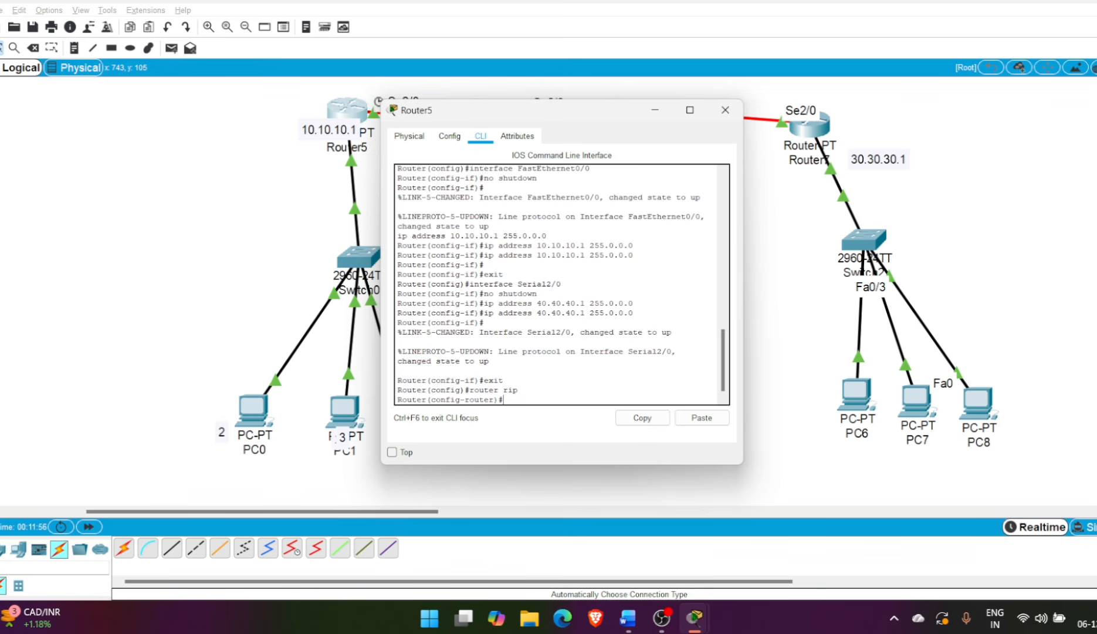
text(version 2)
key(Return)
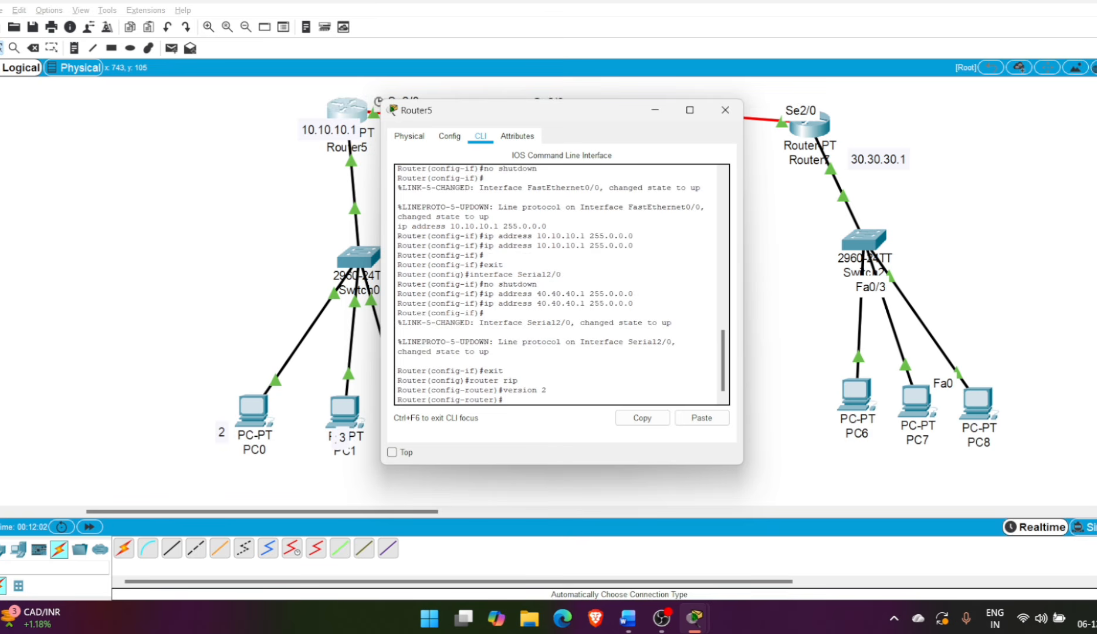
Add the networks 10.0.0.0 and 20.0.0.0 to Router5's RIP routing
click(450, 136)
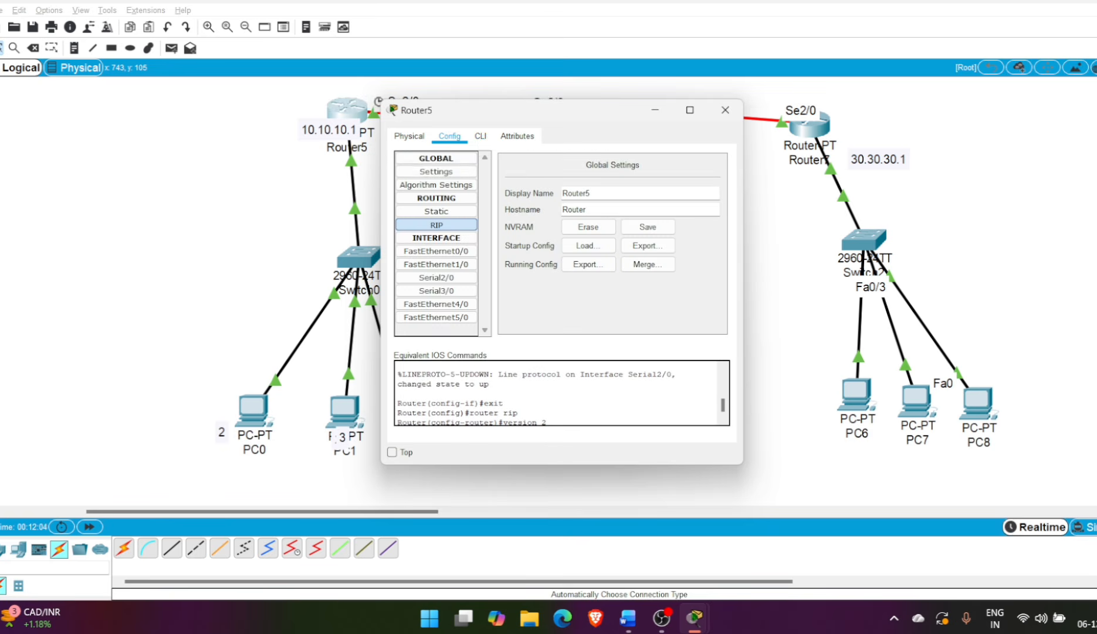
click(437, 225)
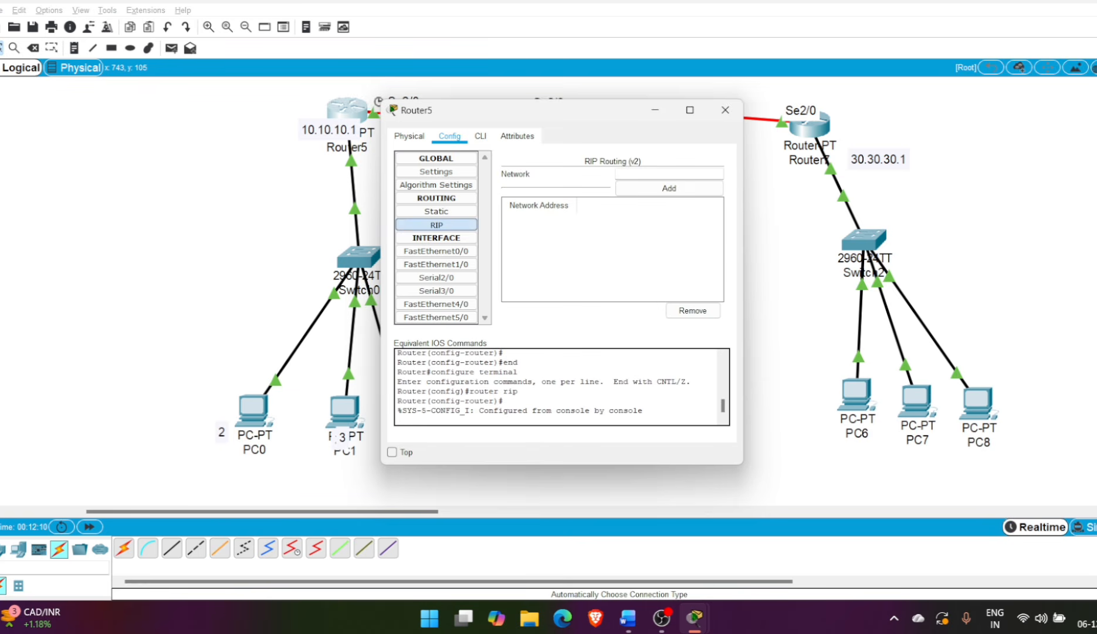
click(657, 174)
text(10.0.0.0)
click(668, 188)
click(656, 174)
text(2)
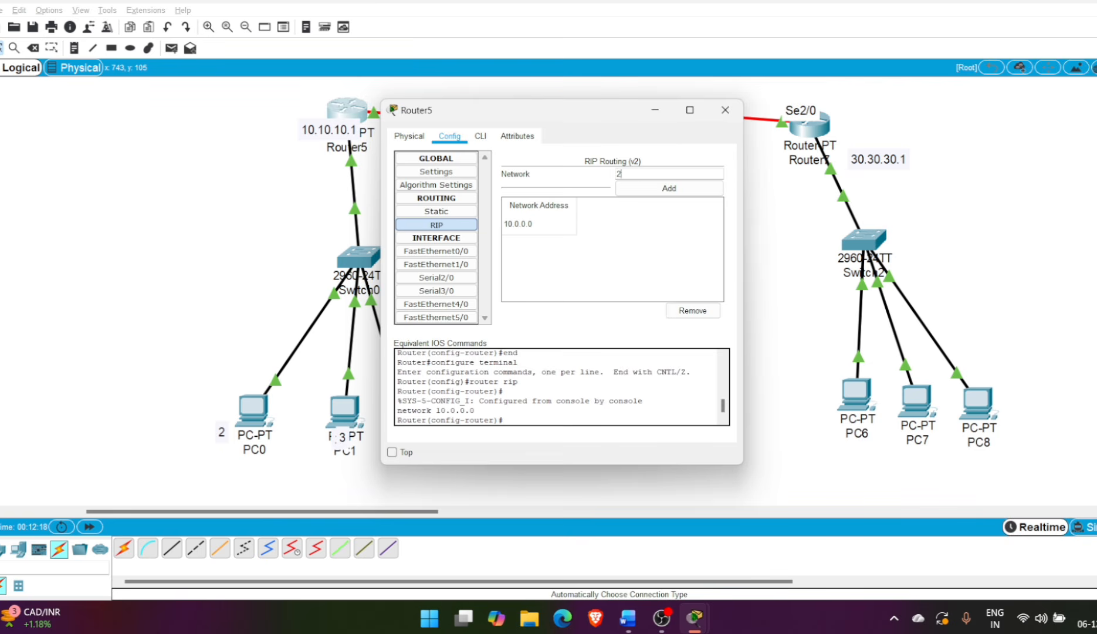
text(0.0.0.0)
click(669, 188)
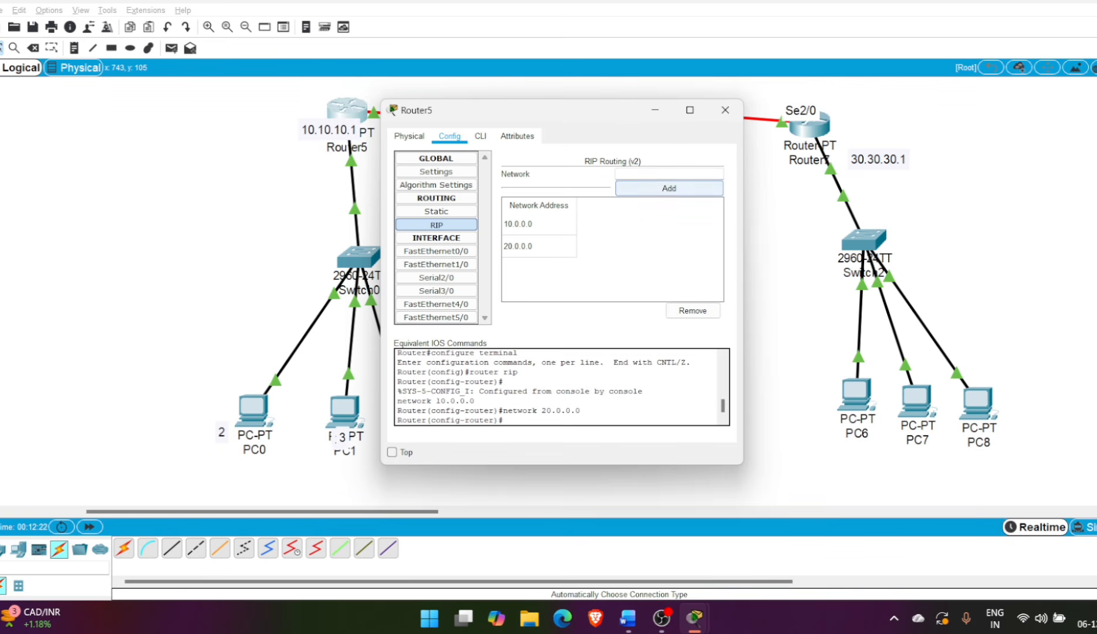
Add the networks 30.0.0.0, 40.0.0.0 and 50.0.0.0 to Router5's RIP routing and close the router's configuration
click(657, 174)
text(30.0.0.0)
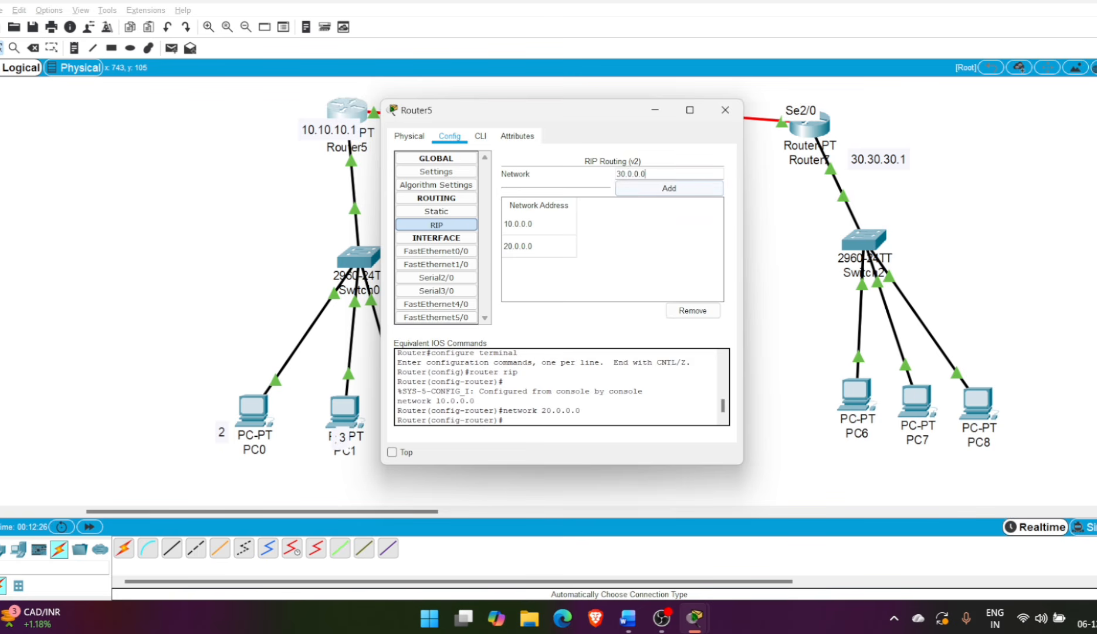
click(669, 188)
click(657, 174)
text(40.0.0.0)
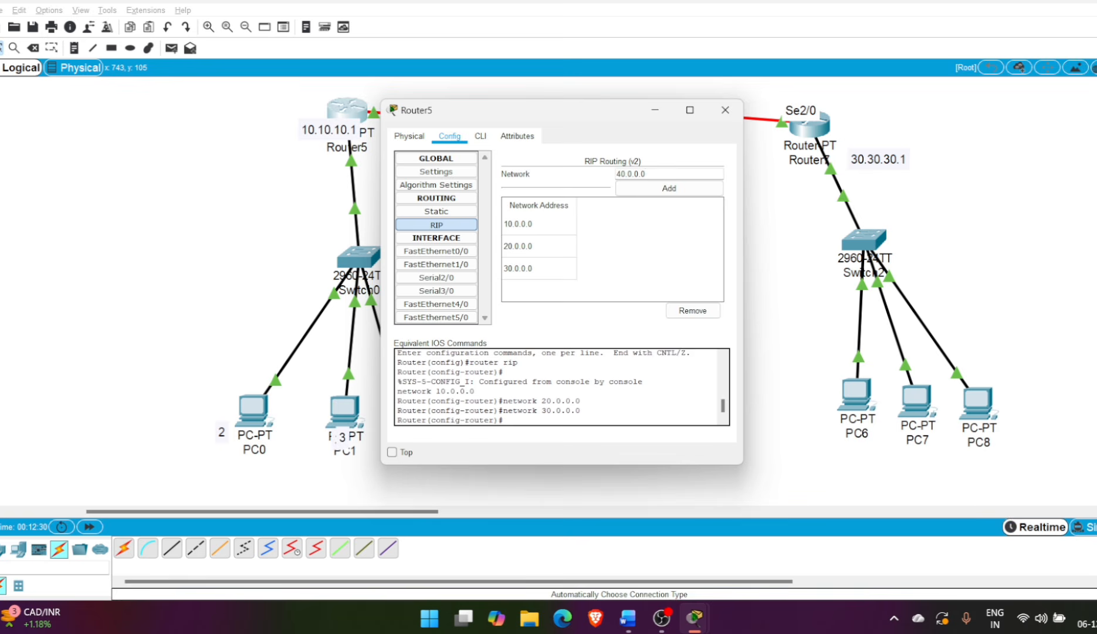
click(669, 187)
click(657, 174)
text(50.)
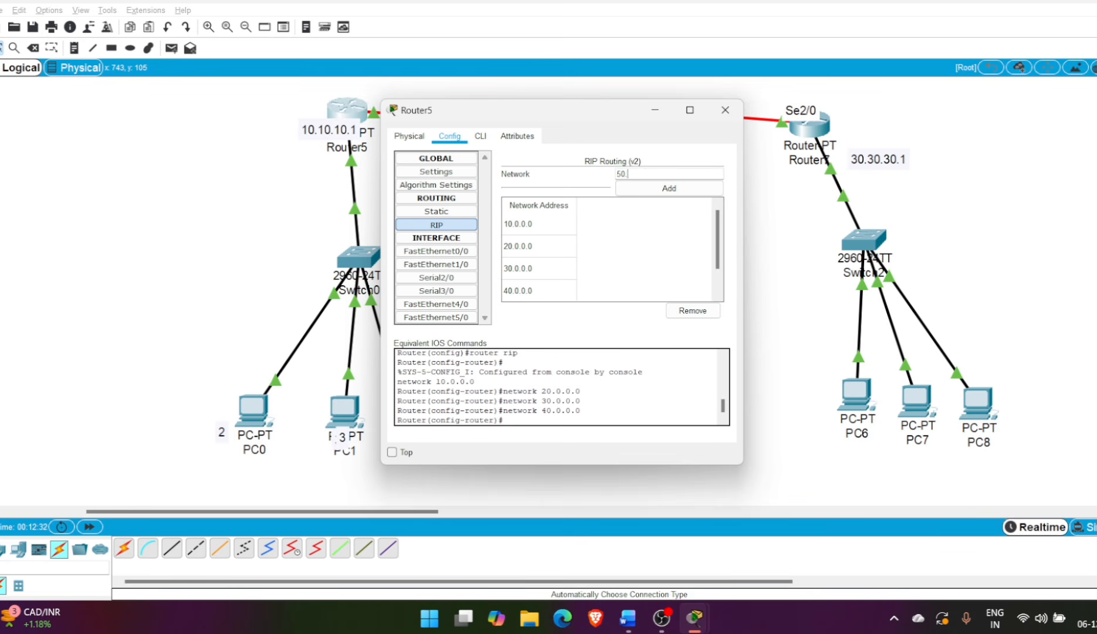
text(0.0.0)
click(669, 187)
click(725, 109)
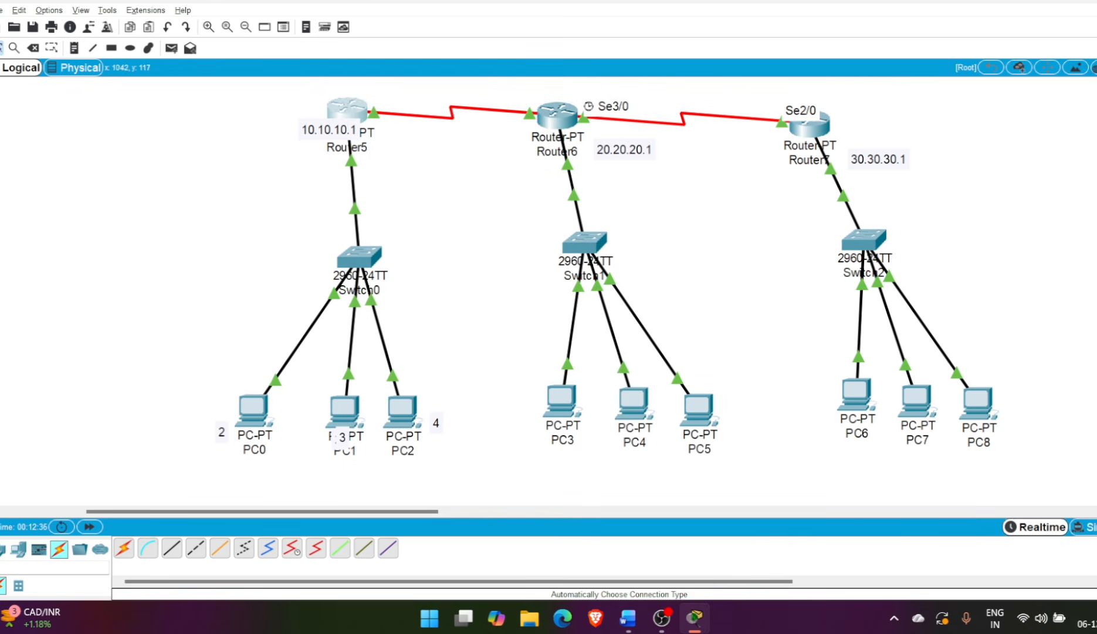
Enable RIP routing on Router6 and set it to RIP version 2 with the command version 2
click(556, 115)
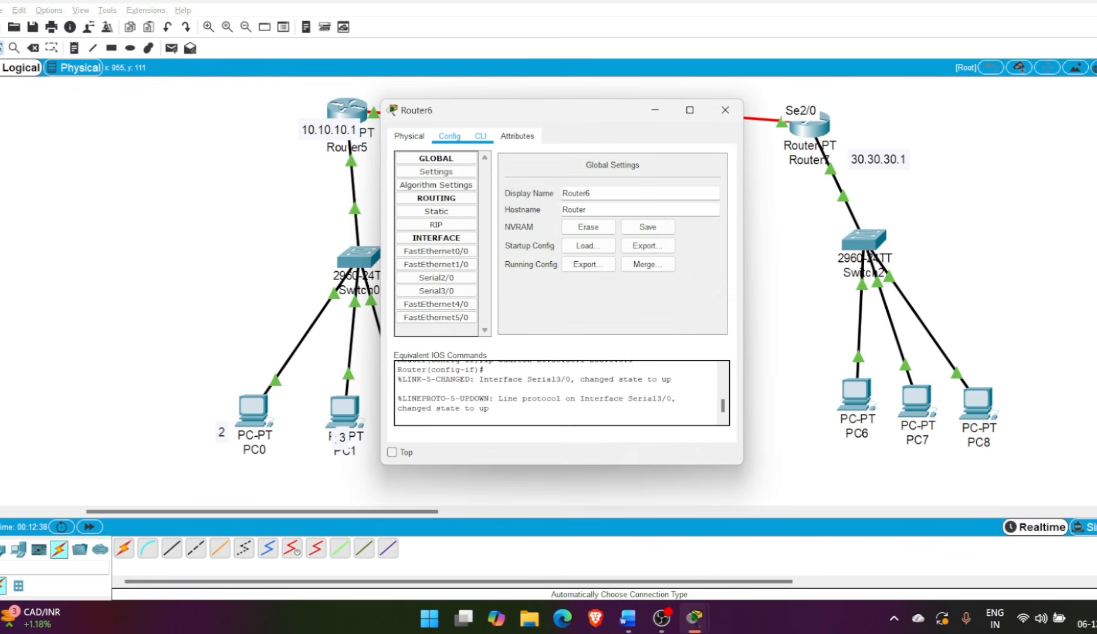
click(481, 136)
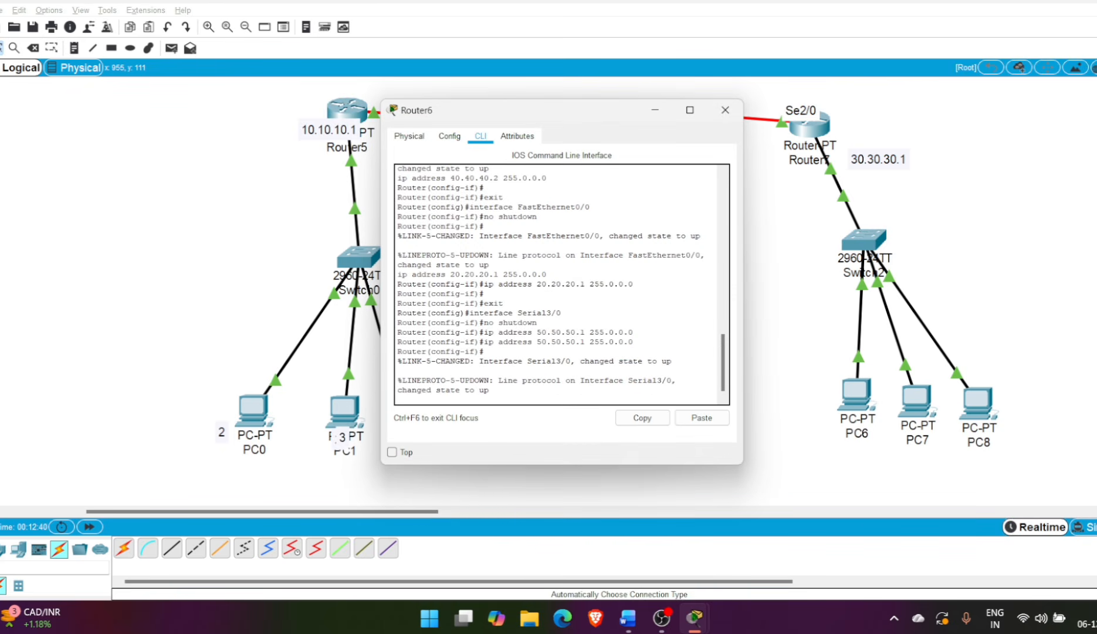
click(449, 136)
click(436, 225)
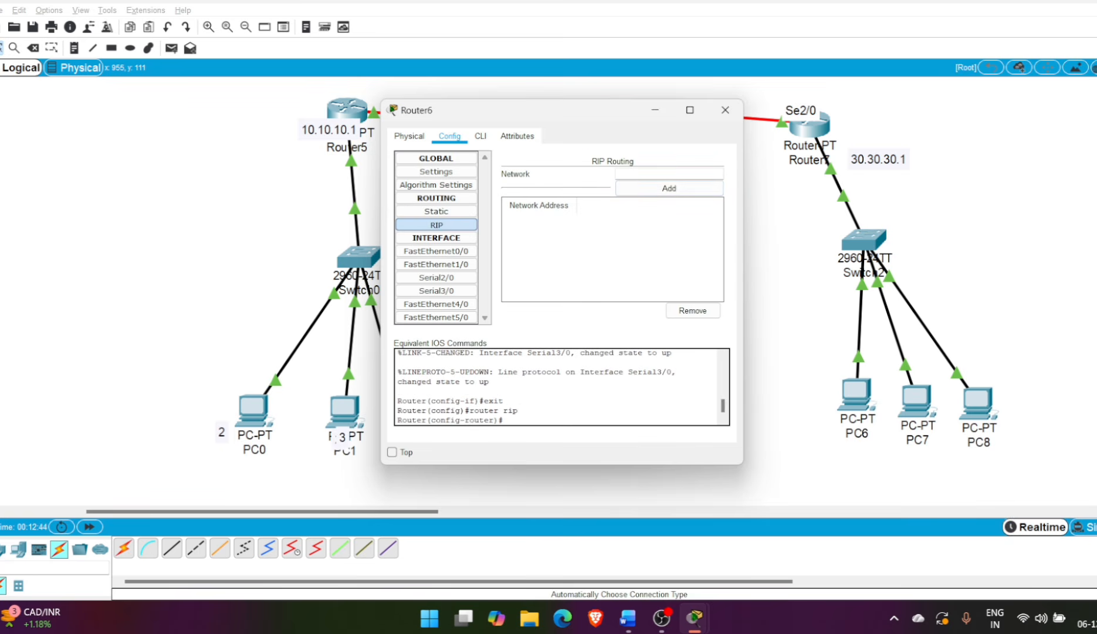
click(481, 136)
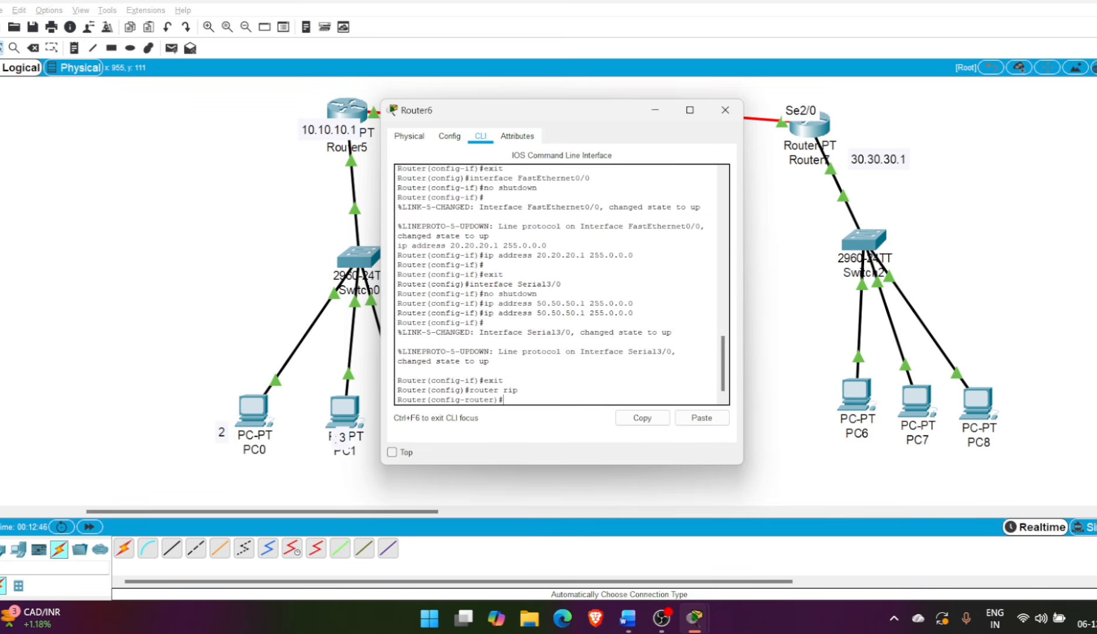
text(version )
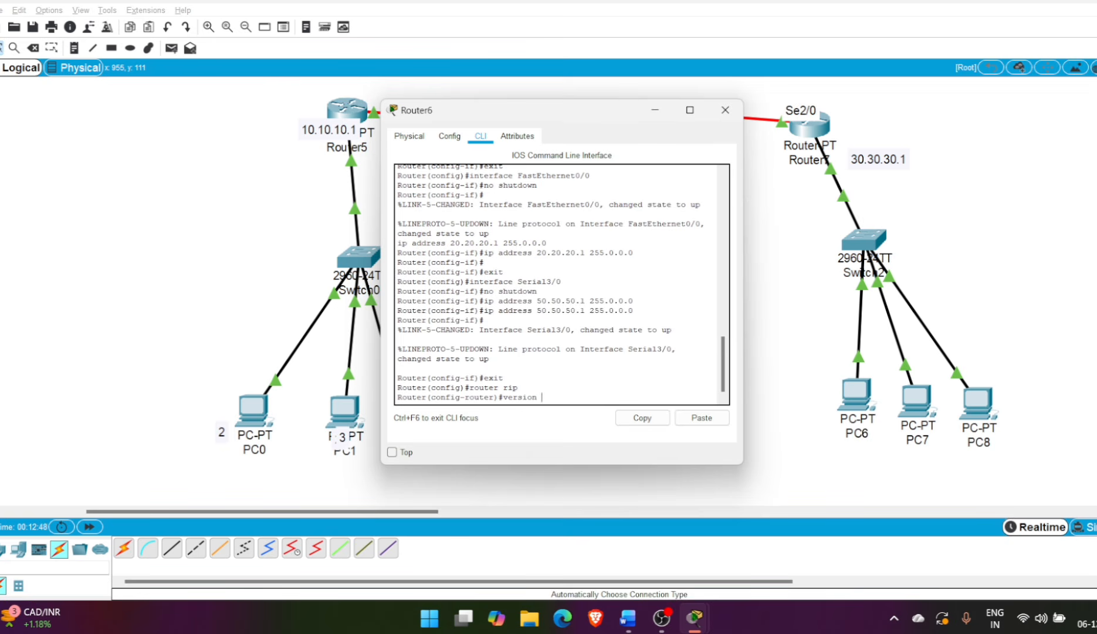
text(2)
key(Return)
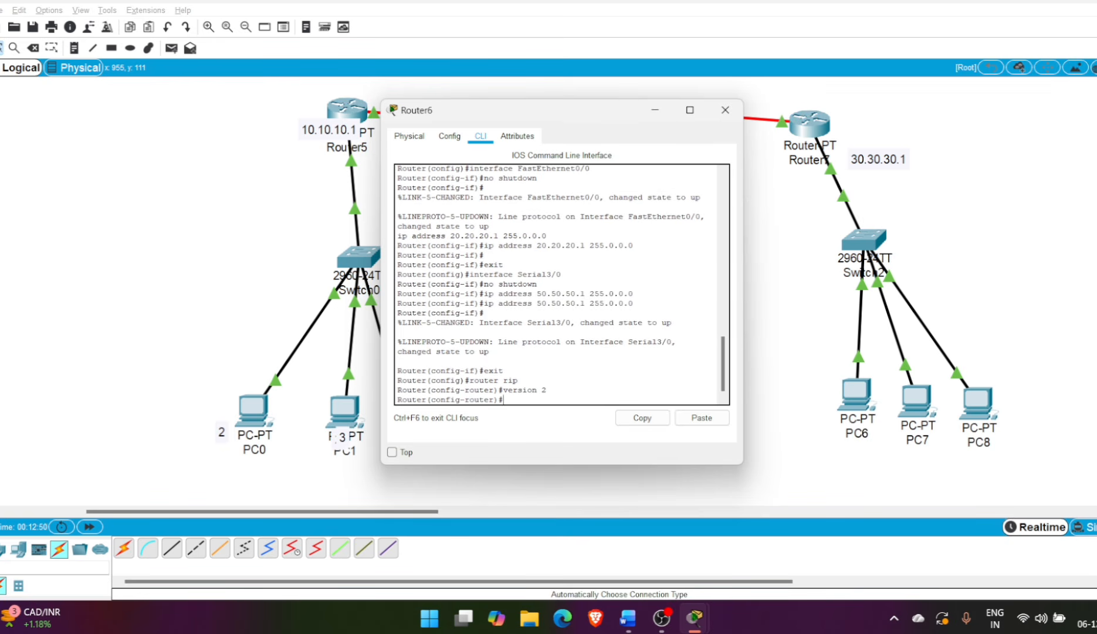
Add the networks 10.0.0.0 and 20.0.0.0 to Router6's RIP routing
click(449, 136)
click(436, 225)
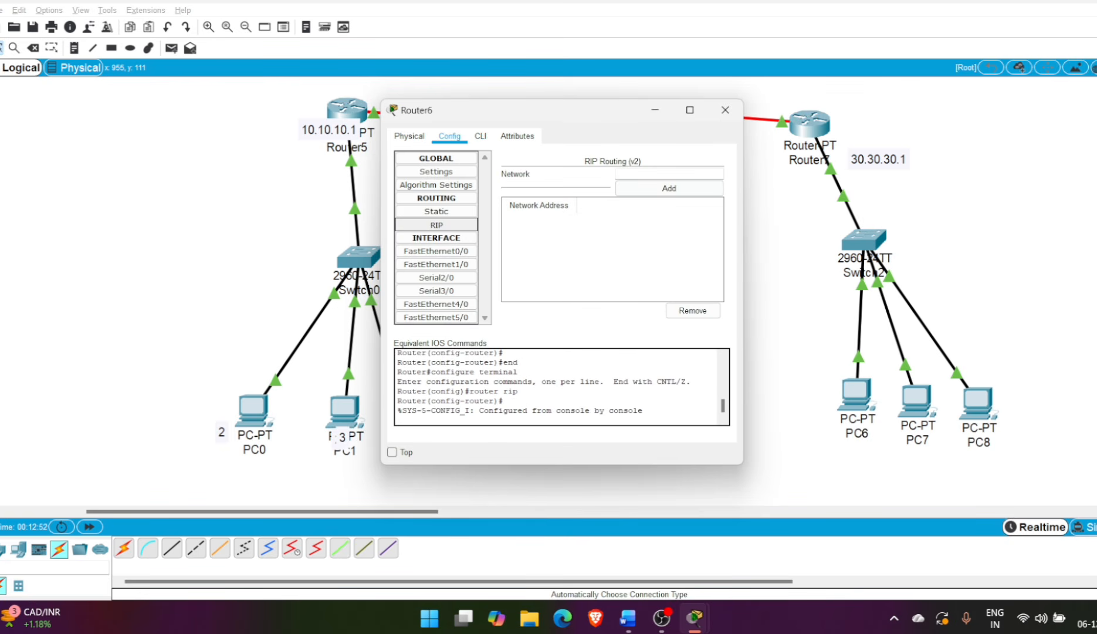
click(669, 173)
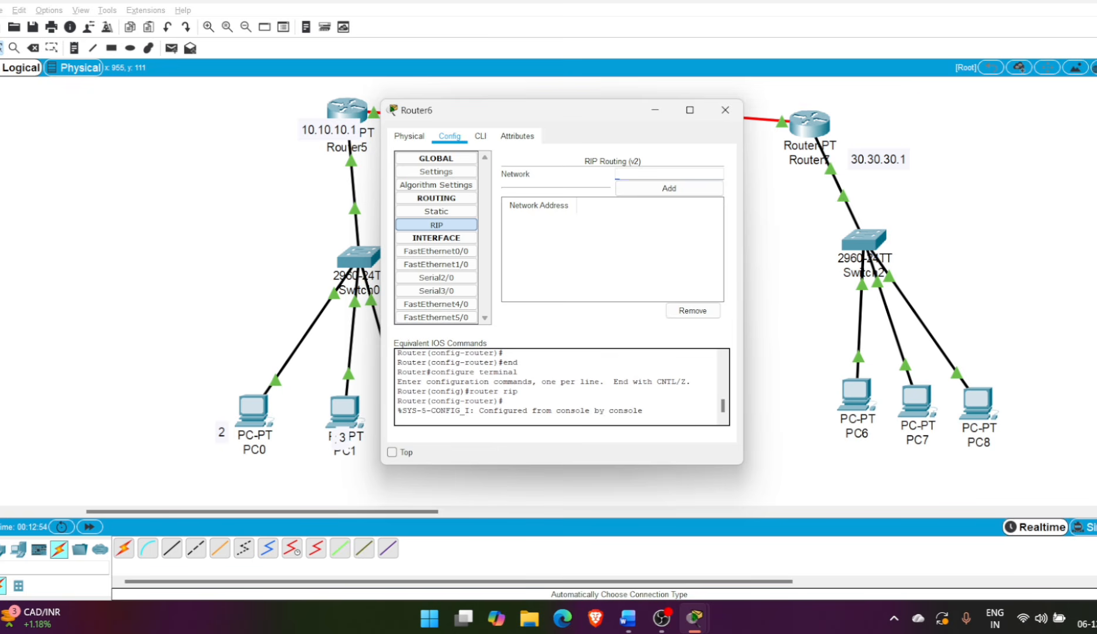
text(10.0.0.0)
click(647, 182)
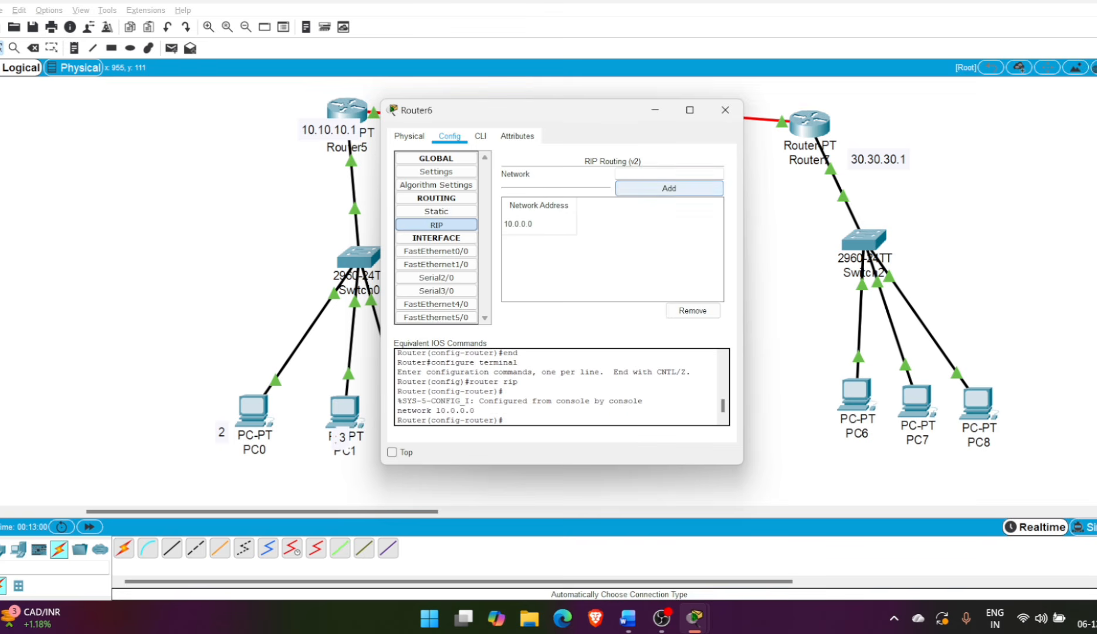
text(20.0.0.0)
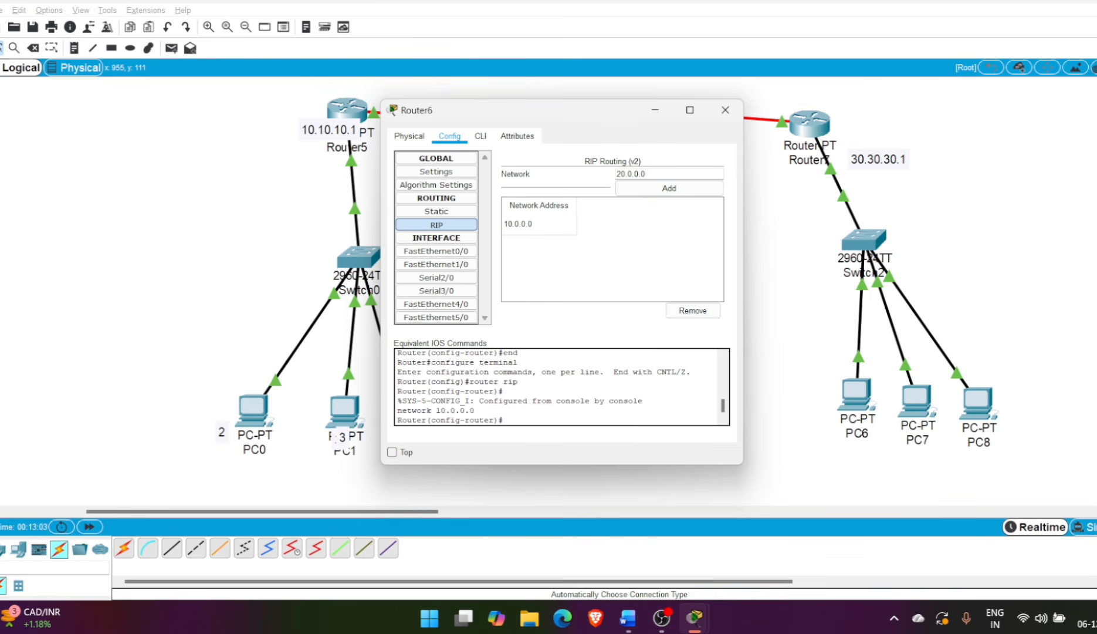
click(647, 183)
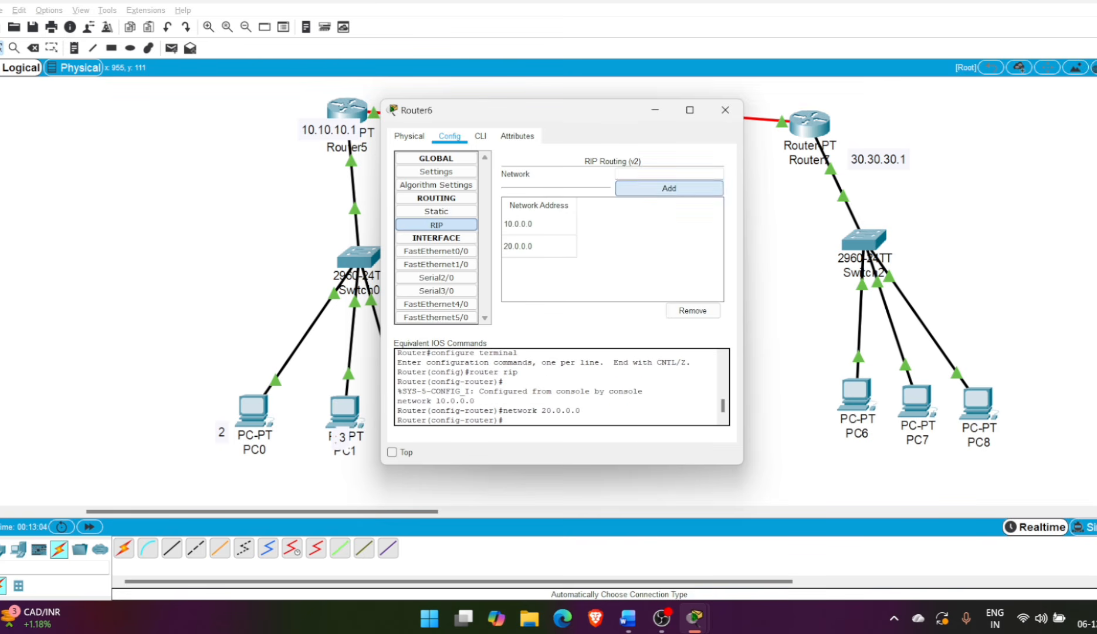
Add the networks 30.0.0.0, 40.0.0.0 and 50.0.0.0 to Router6's RIP routing and close the router's configuration
text(30.0)
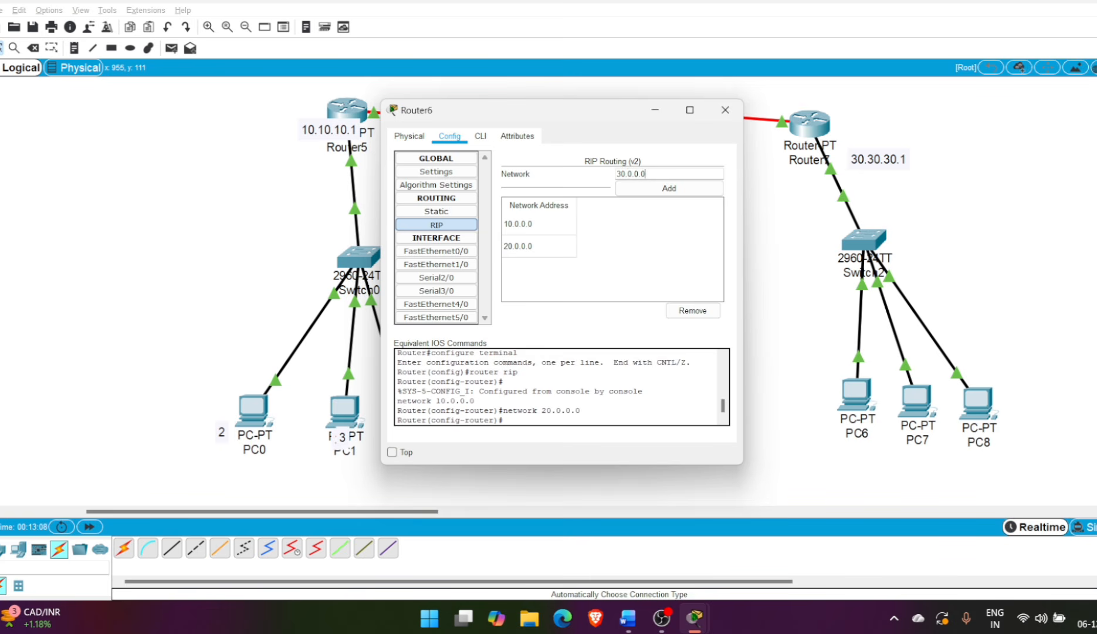
text(.0.0)
click(646, 185)
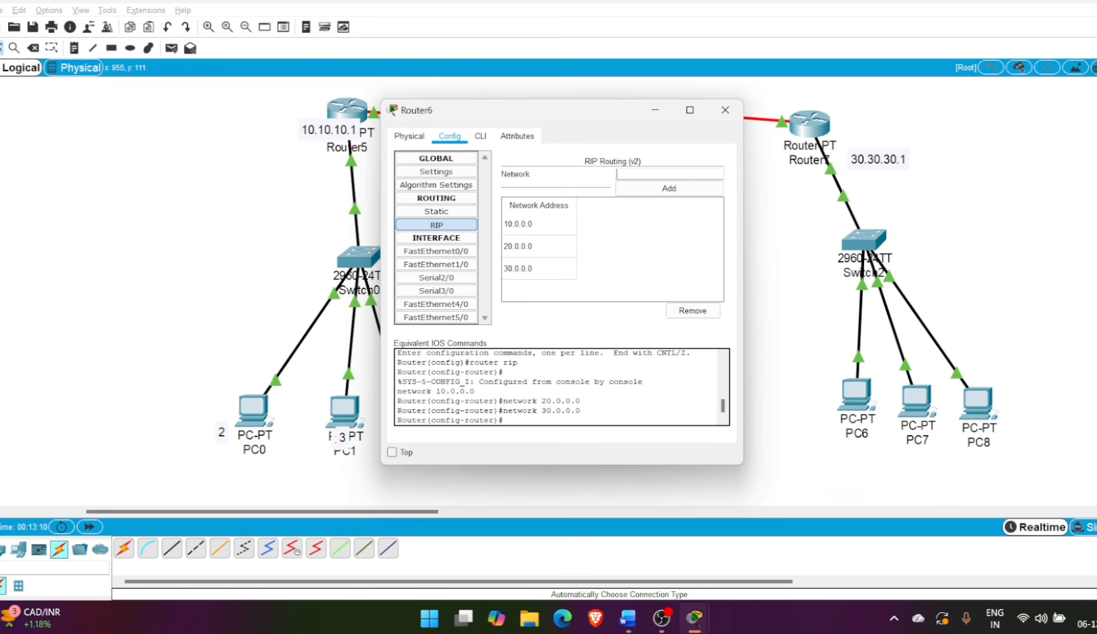
text(40.0.0.0)
click(647, 185)
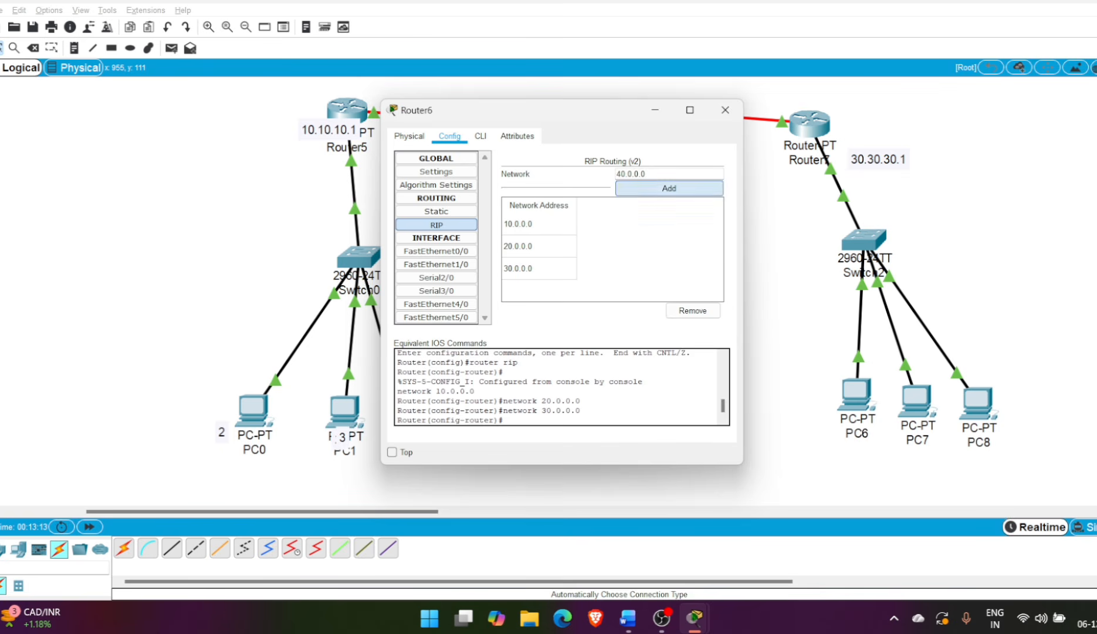
text(50.0.0.0)
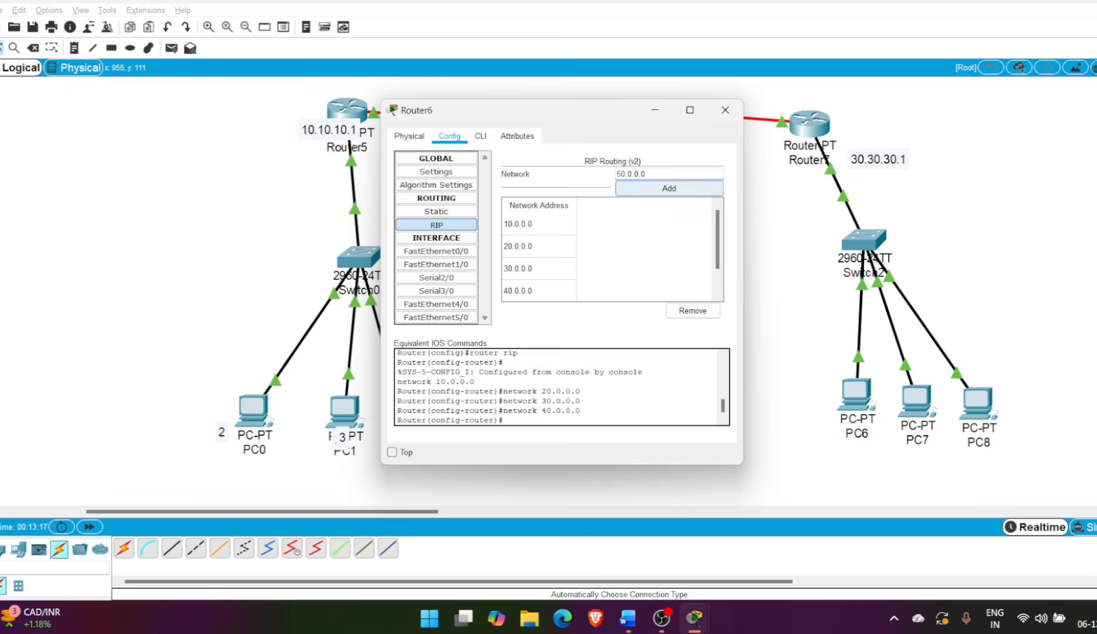
click(669, 187)
click(725, 110)
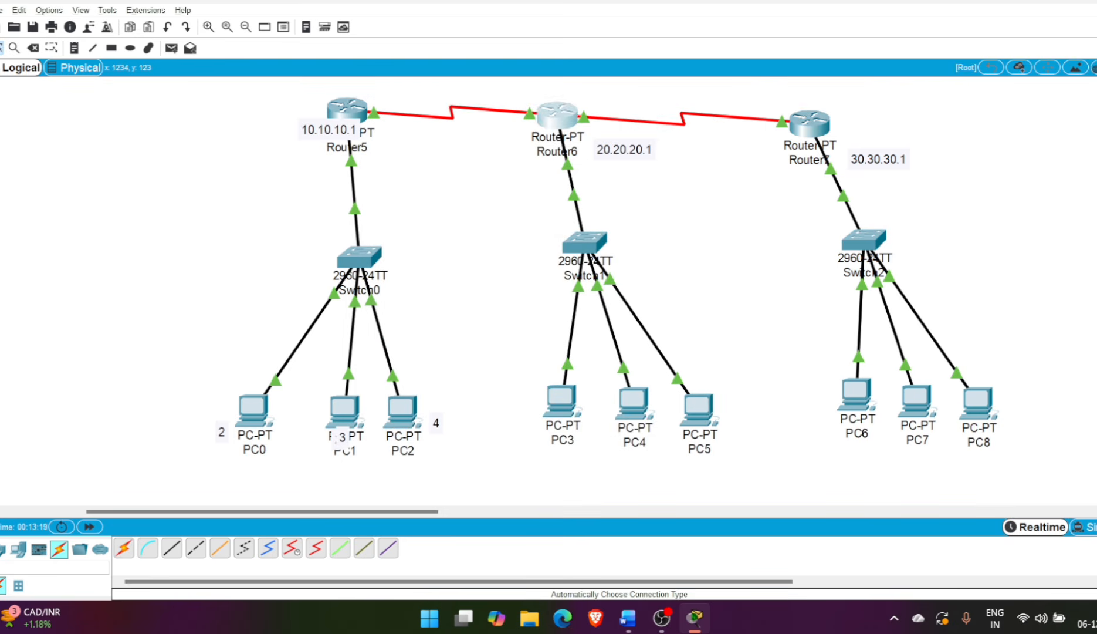
Enable RIP routing on Router7 and set it to RIP version 2 with the command version 2
click(810, 124)
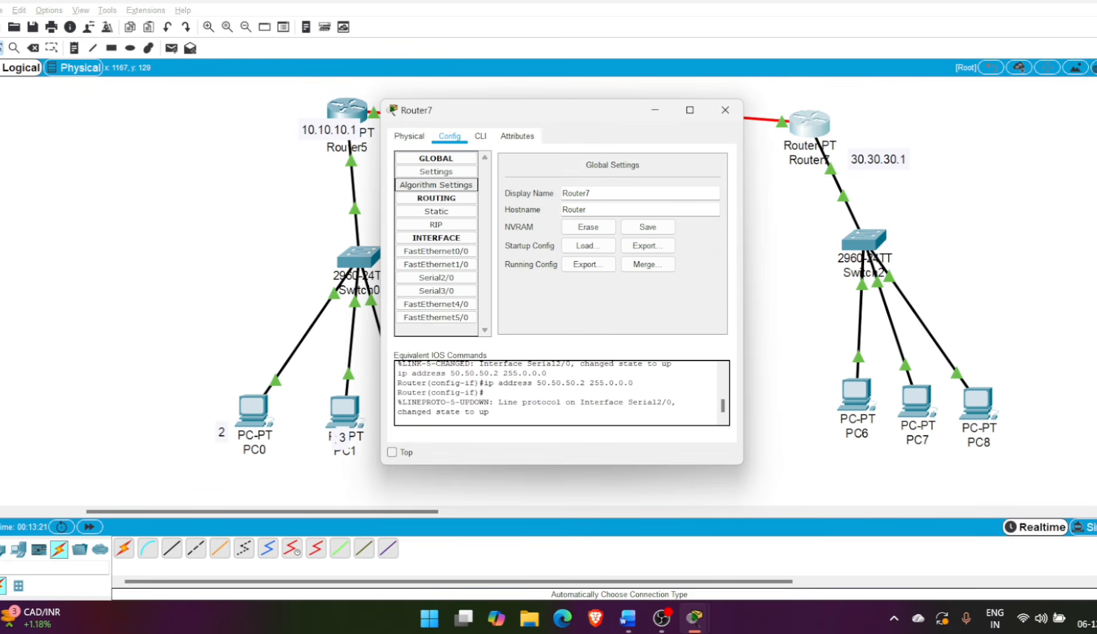
click(436, 224)
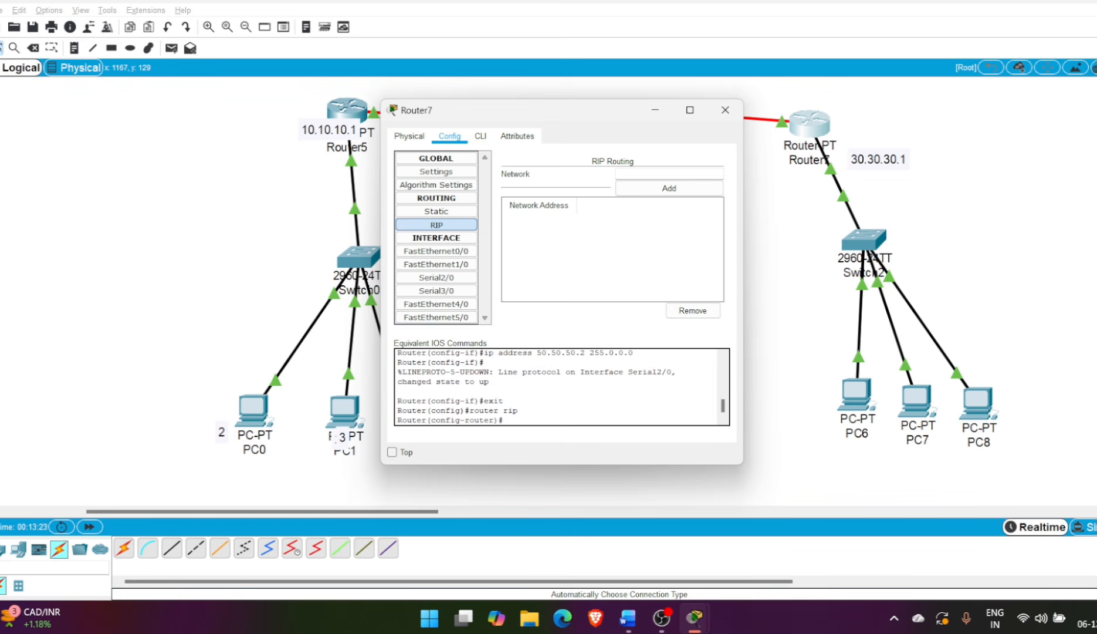
click(480, 136)
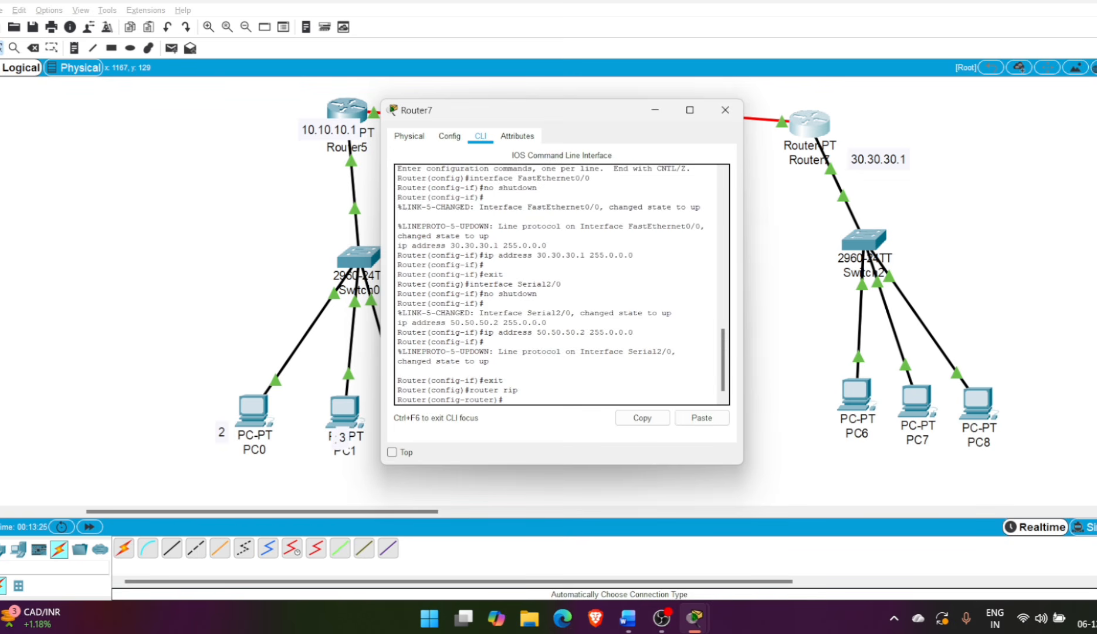
text(version 2)
key(Return)
Add the networks 10.0.0.0 and 20.0.0.0 to Router7's RIP routing
click(449, 137)
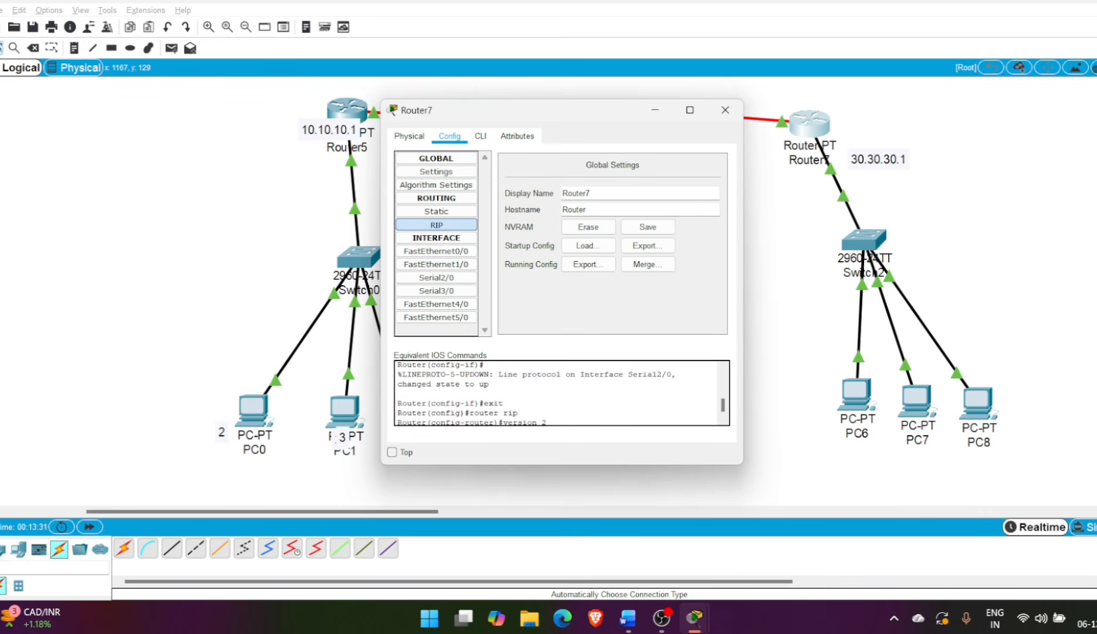
click(436, 225)
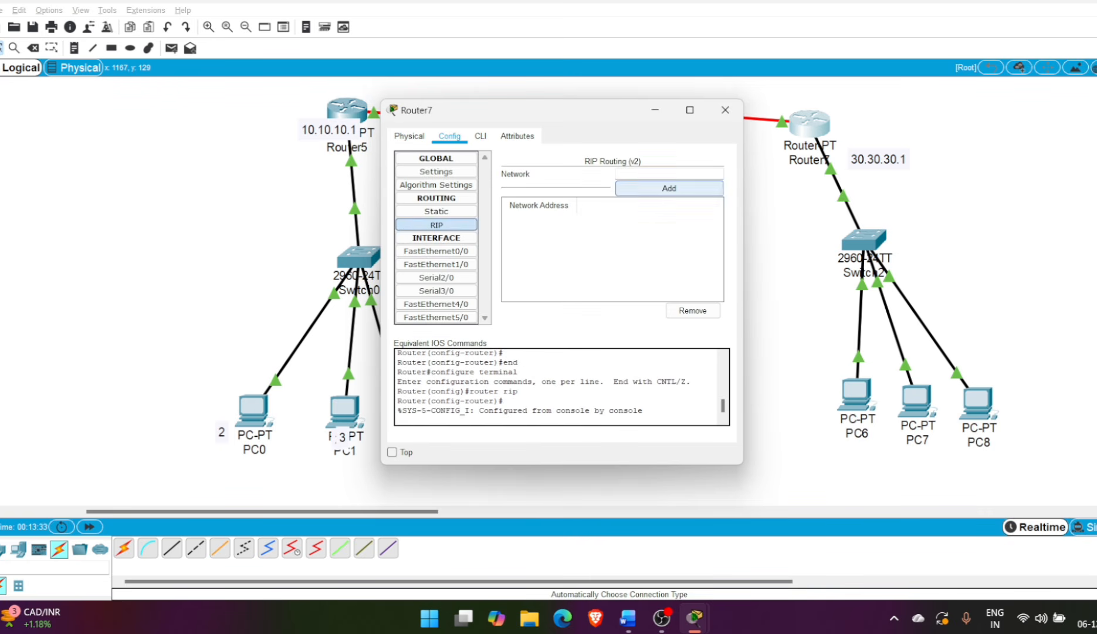
click(660, 174)
text(10.0.0.0)
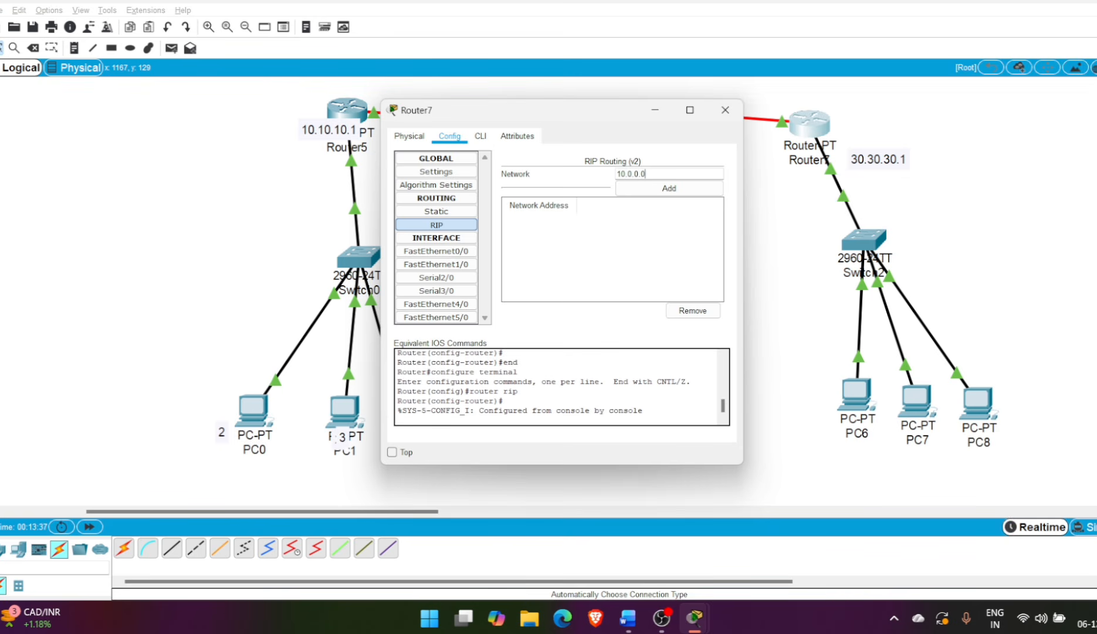
key(Return)
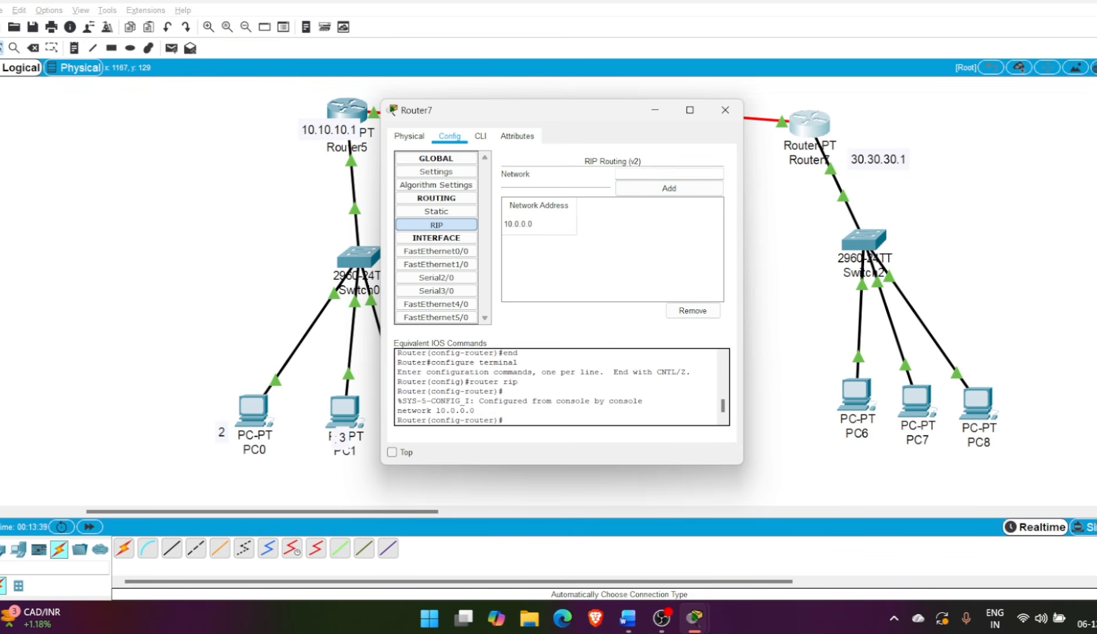
text(20.0.0.0)
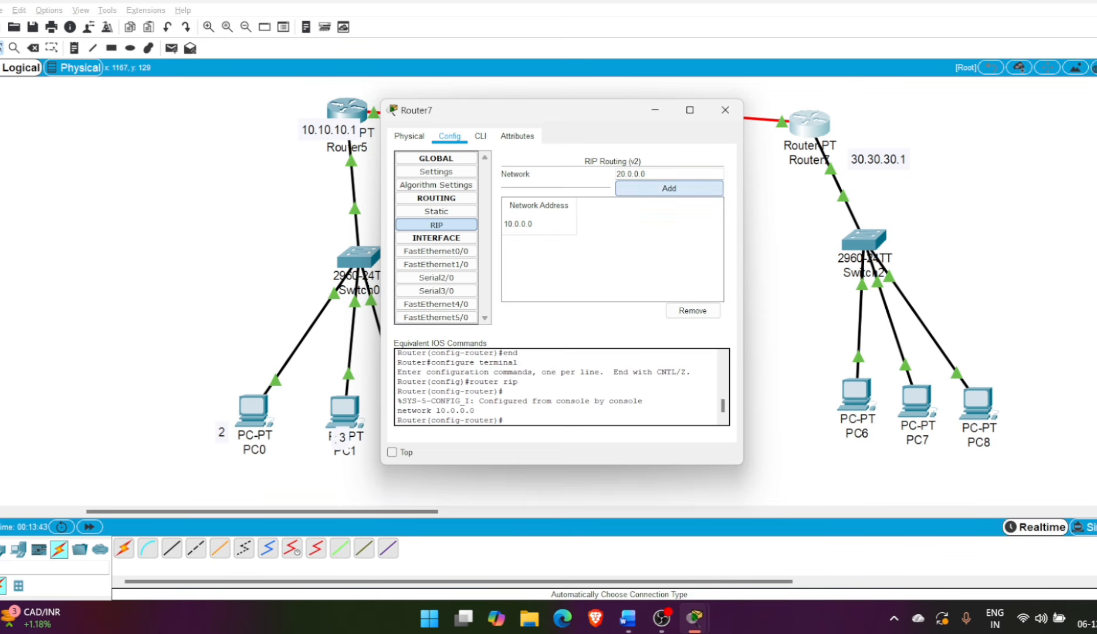
key(Return)
Add the networks 30.0.0.0, 40.0.0.0 and 50.0.0.0 to Router7's RIP routing and close the router's configuration
text(30.0.0.0)
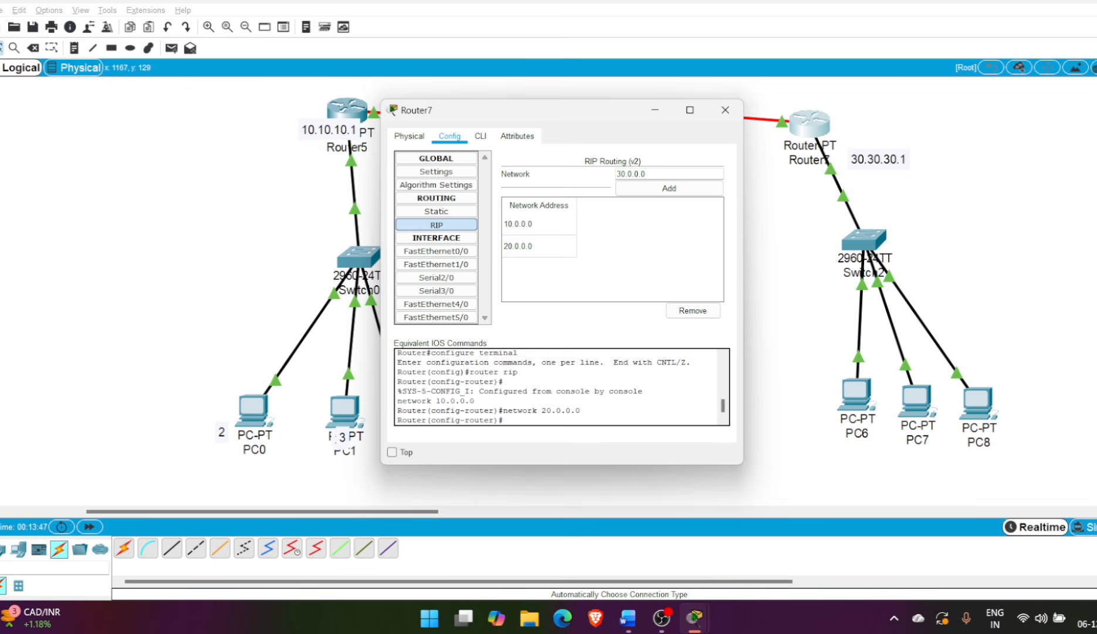
key(Return)
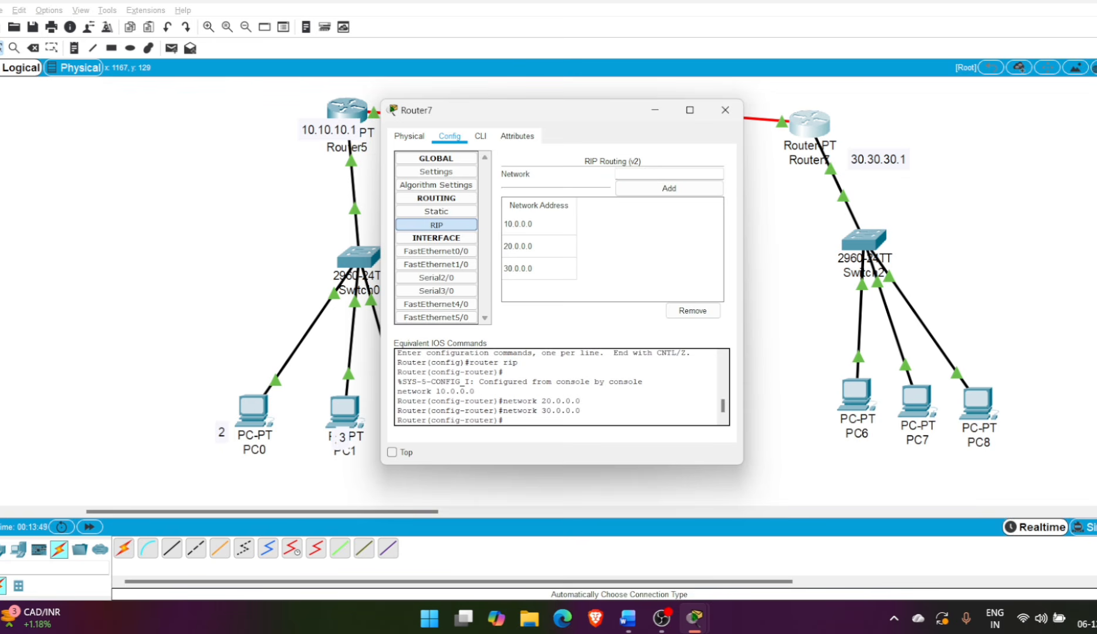
text(40.0.0.0)
key(Return)
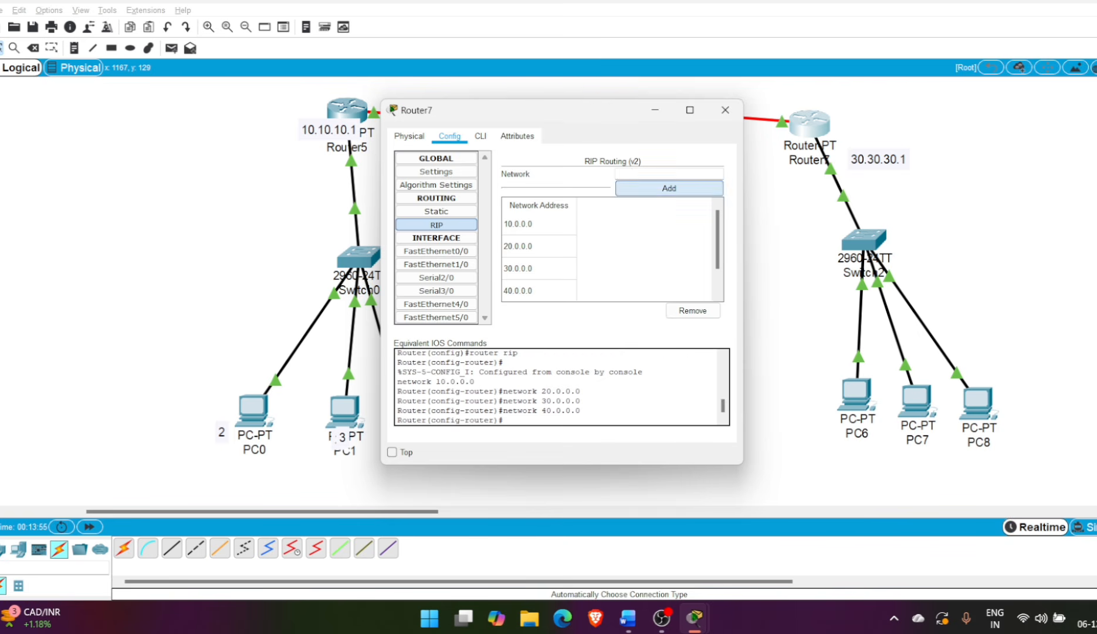
text(50.0.0.0)
click(669, 188)
click(725, 110)
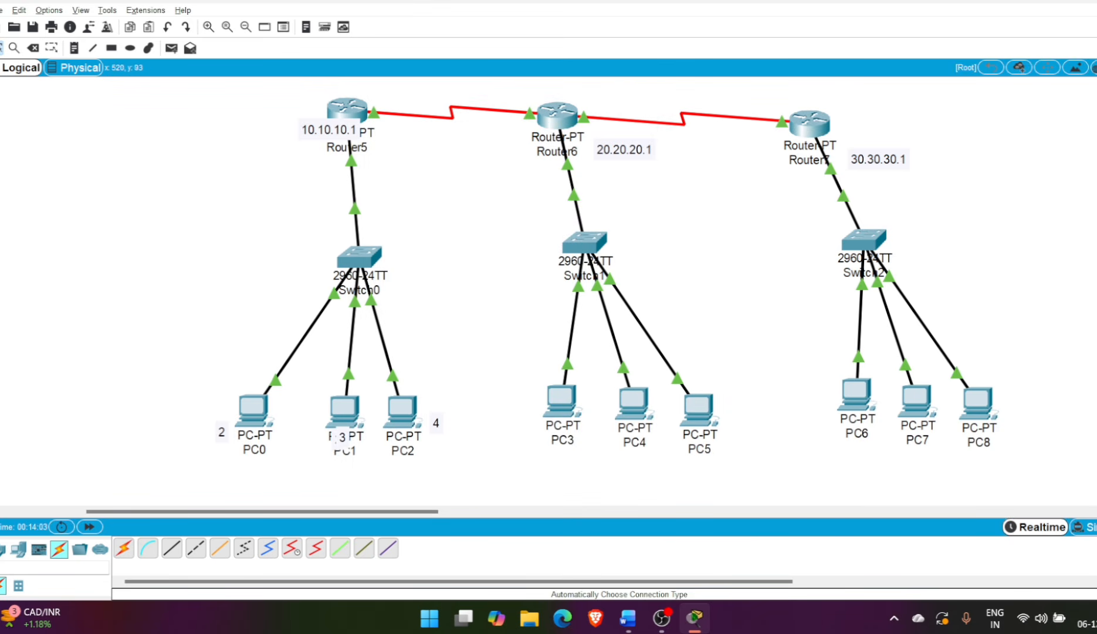
Ping 20.20.20.2 from PC0's command prompt to test connectivity to the second network, and close PC0's window
click(254, 409)
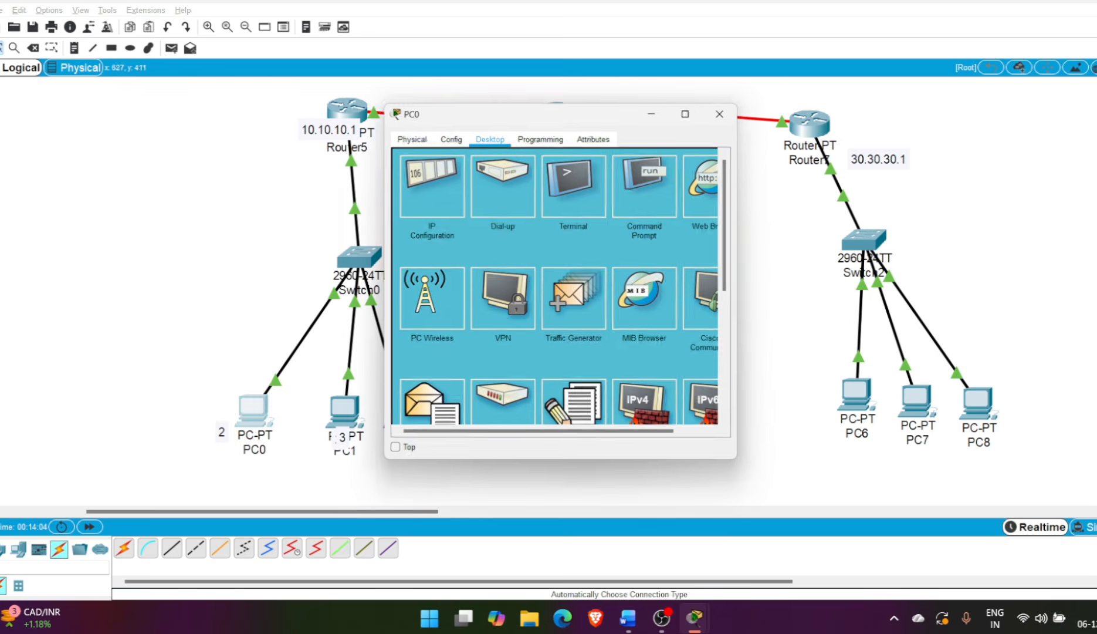
click(648, 183)
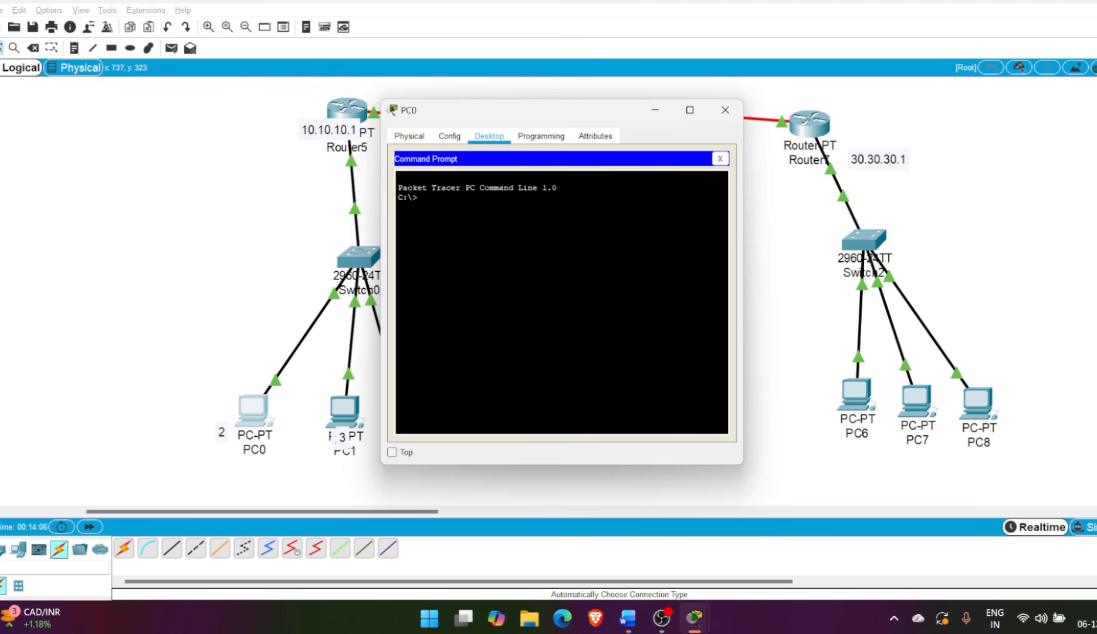
text(ping 20.20.20.2)
key(Return)
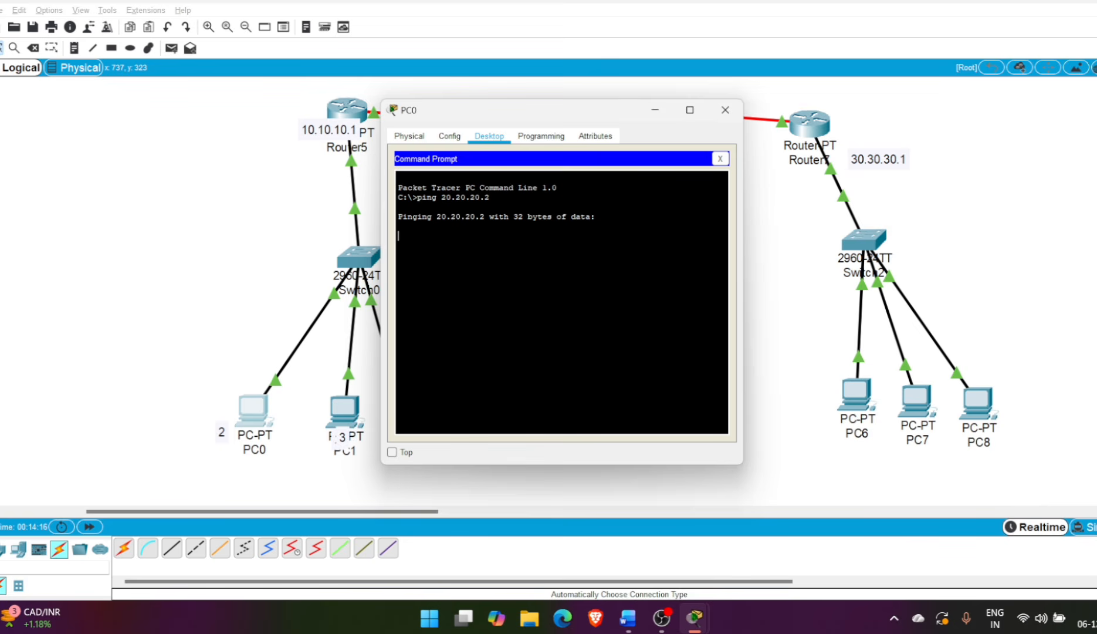
drag(569, 111, 827, 149)
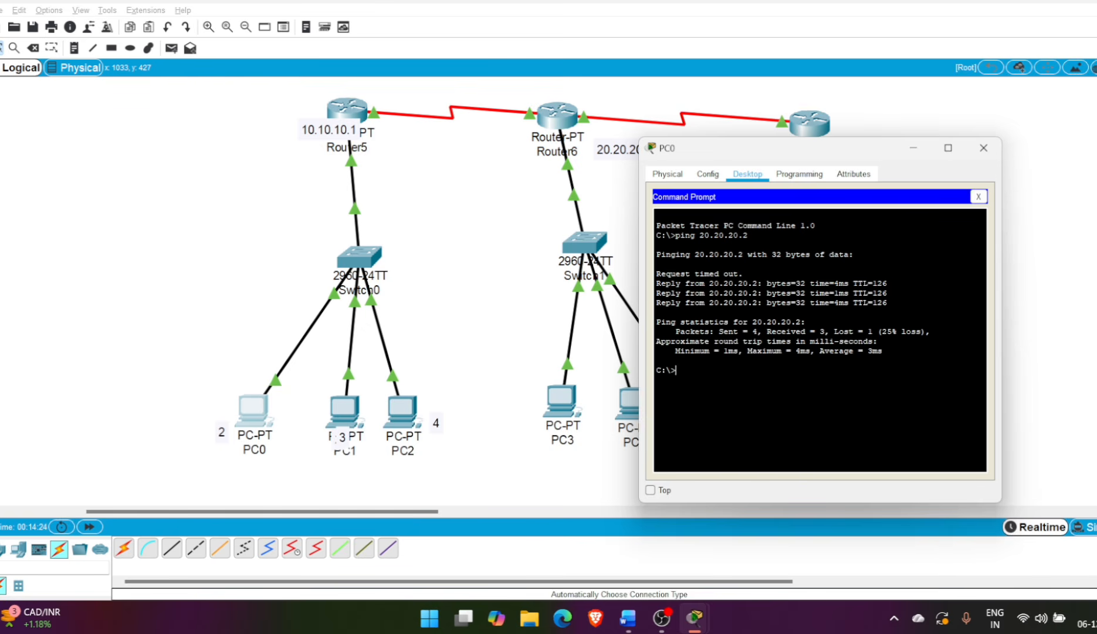
click(978, 196)
click(984, 147)
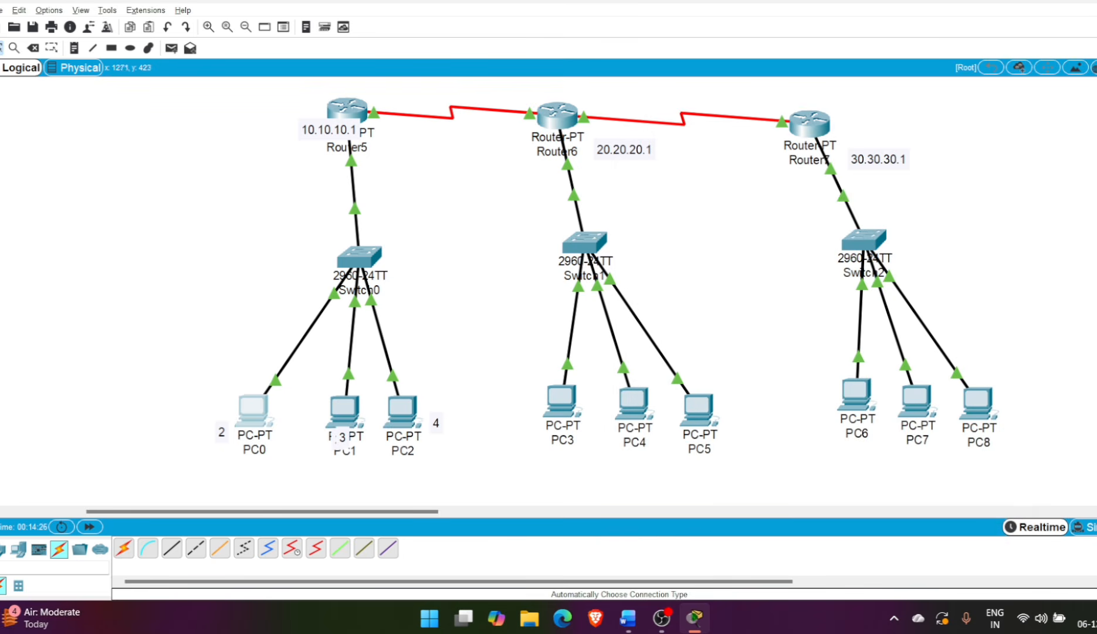
Open the command prompt on PC6
click(856, 394)
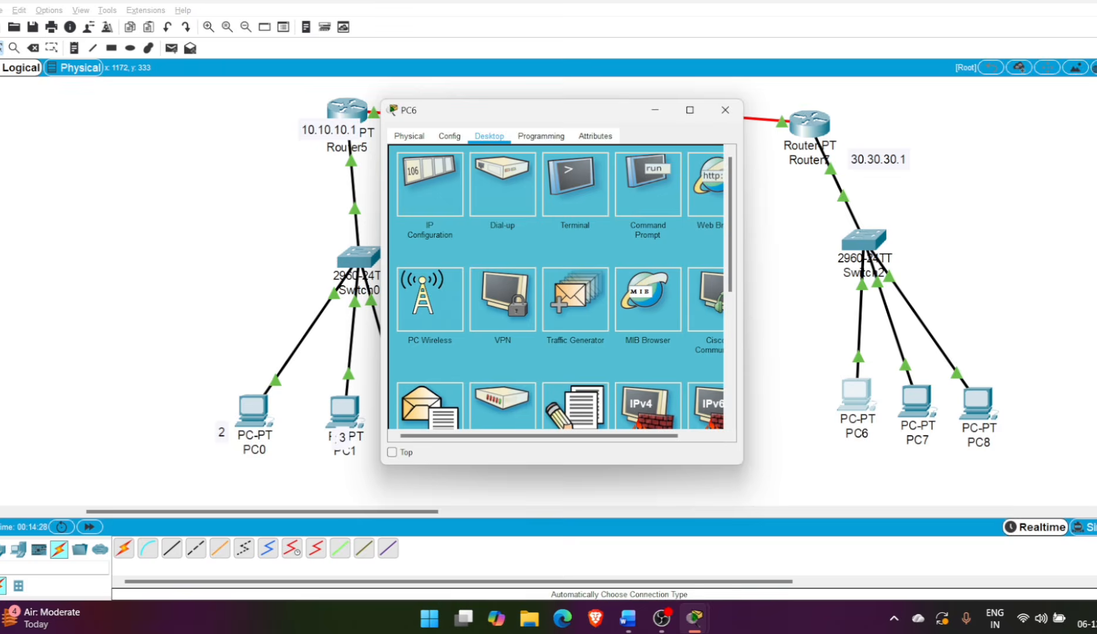
click(648, 184)
text(1)
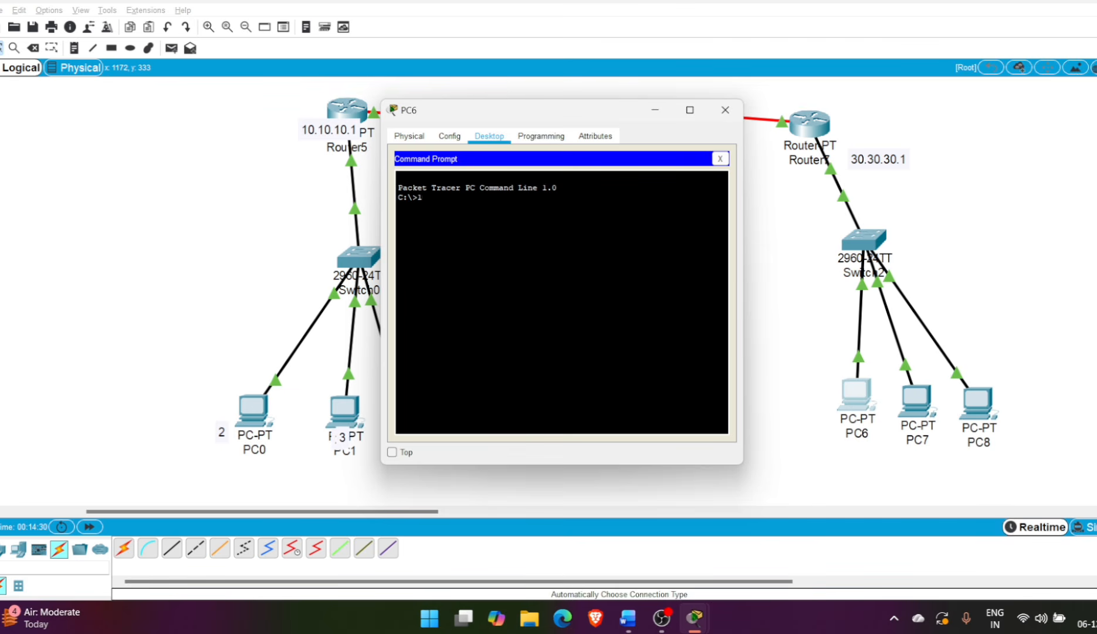
text(ping 10.10.10.2)
Ping 10.10.10.2 from PC6 to test connectivity to the first network, and close PC6's window
key(Return)
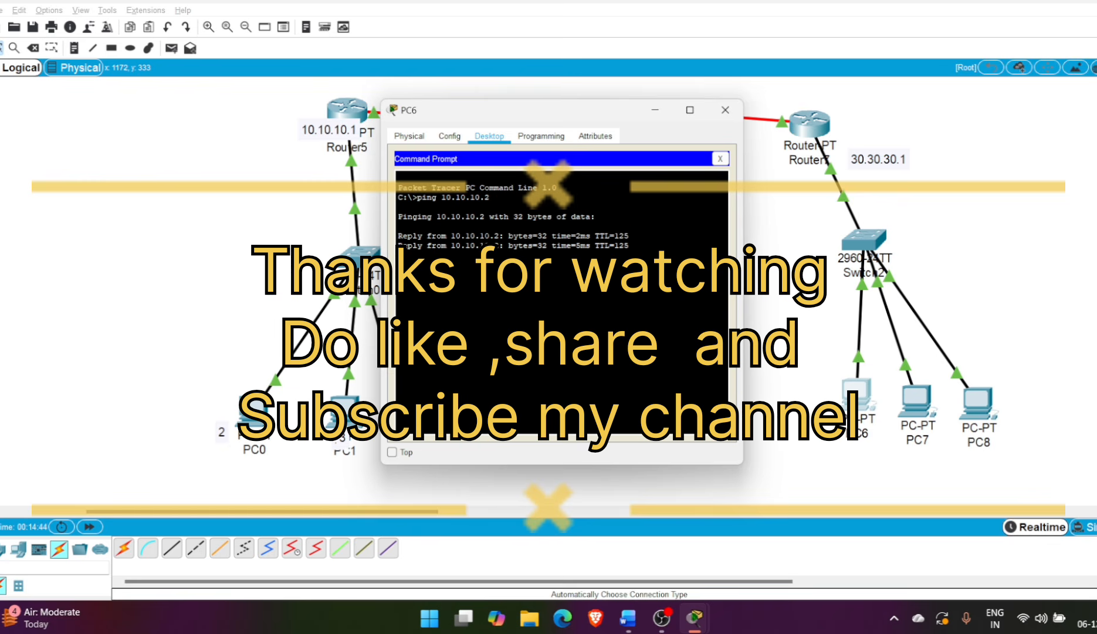
drag(431, 236, 595, 236)
click(595, 236)
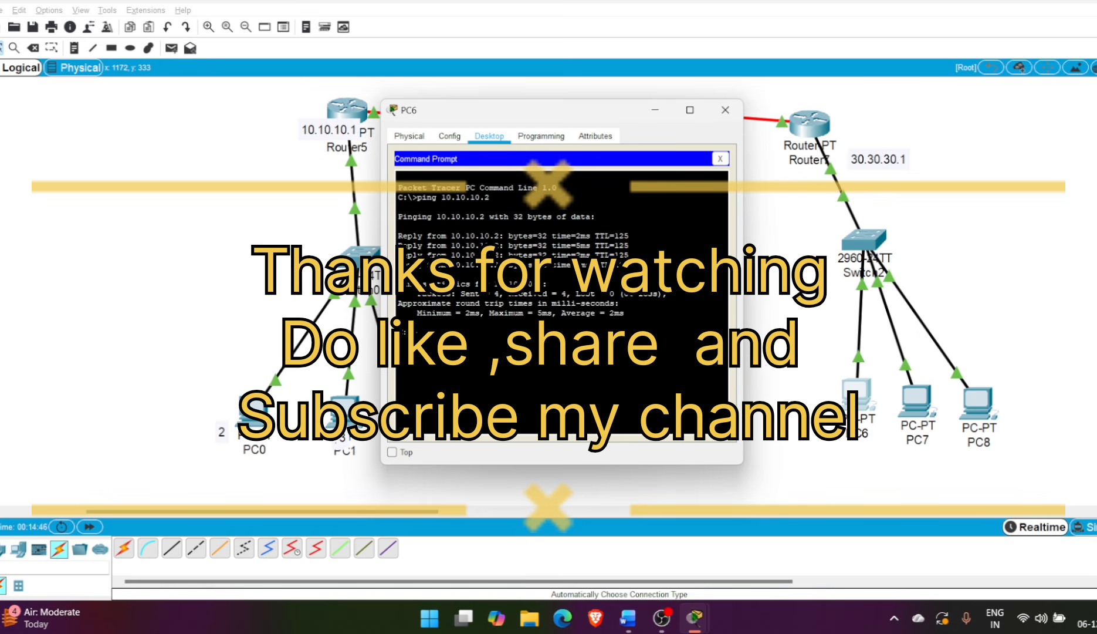
click(721, 158)
click(725, 110)
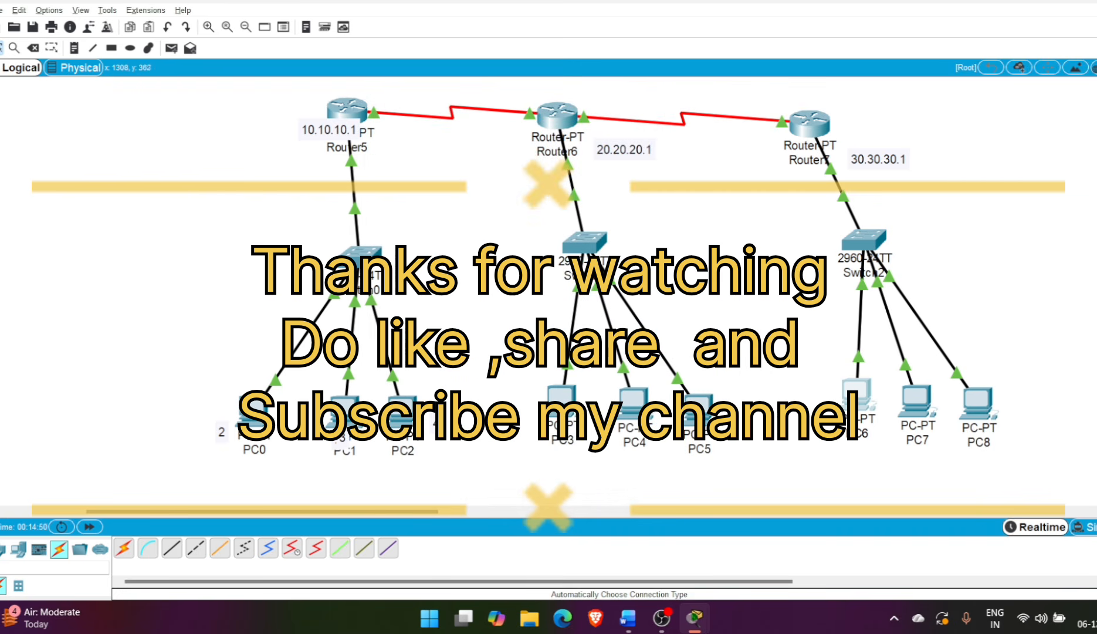
mouse_move(347, 113)
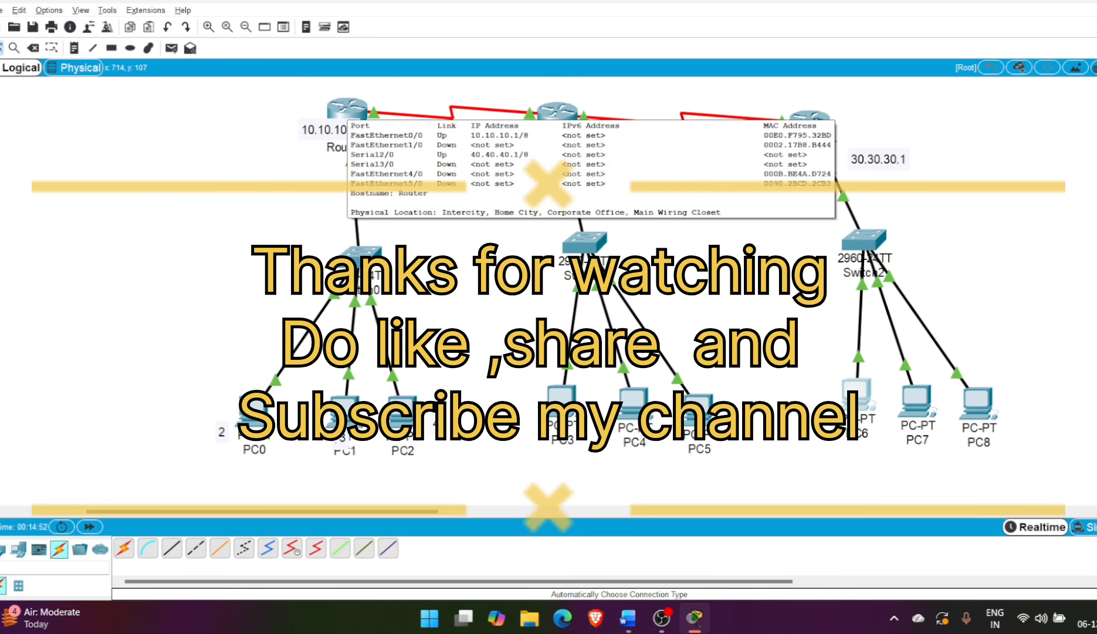